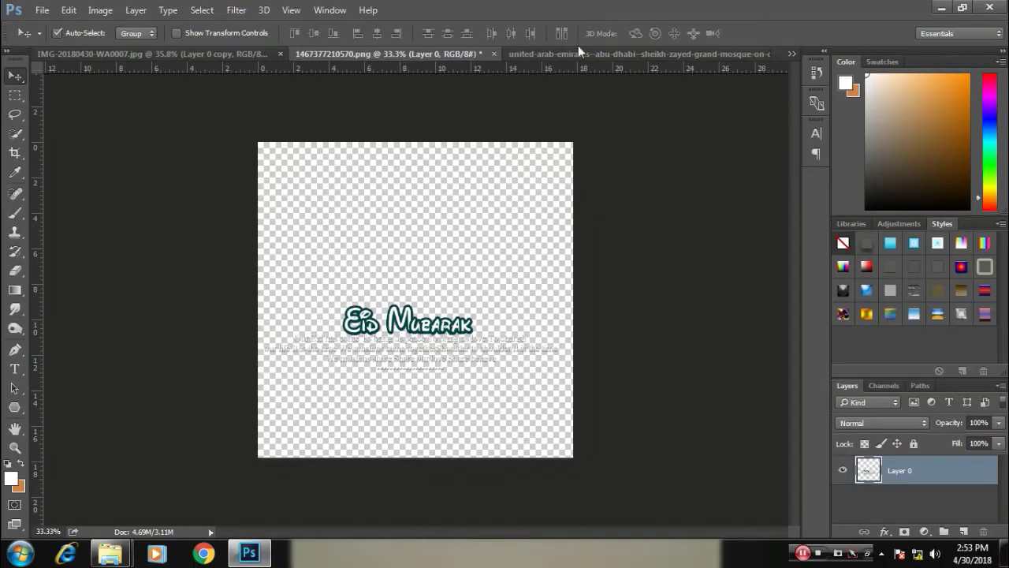
Step: Cycle through the mosque, Eid Mubarak text and praying man documents, ending on the mosque photo
{"action": "left_click", "coordinate": [583, 52]}
{"action": "left_click", "coordinate": [127, 51]}
{"action": "left_click", "coordinate": [81, 54]}
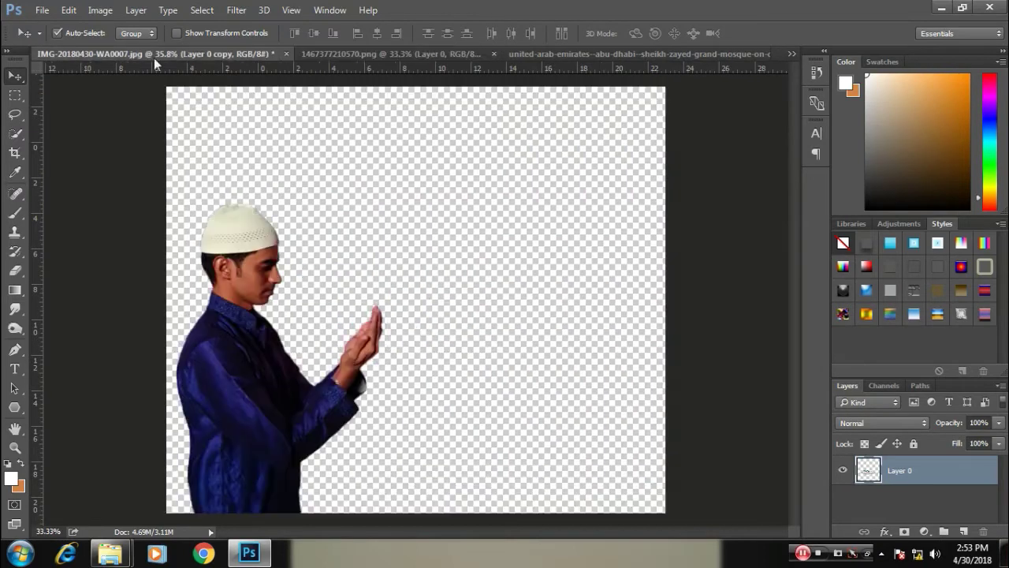
{"action": "left_click", "coordinate": [633, 52]}
Step: Drag the mosque photo into the praying man's document as Layer 1
{"action": "left_click_drag", "start_coordinate": [416, 240], "coordinate": [419, 262]}
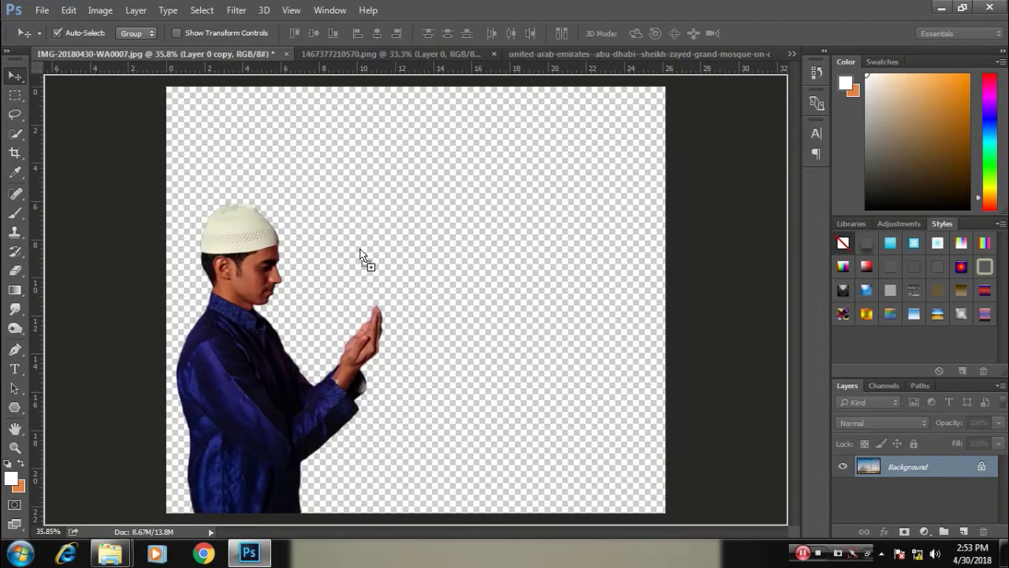
{"action": "left_click_drag", "start_coordinate": [138, 68], "coordinate": [370, 250]}
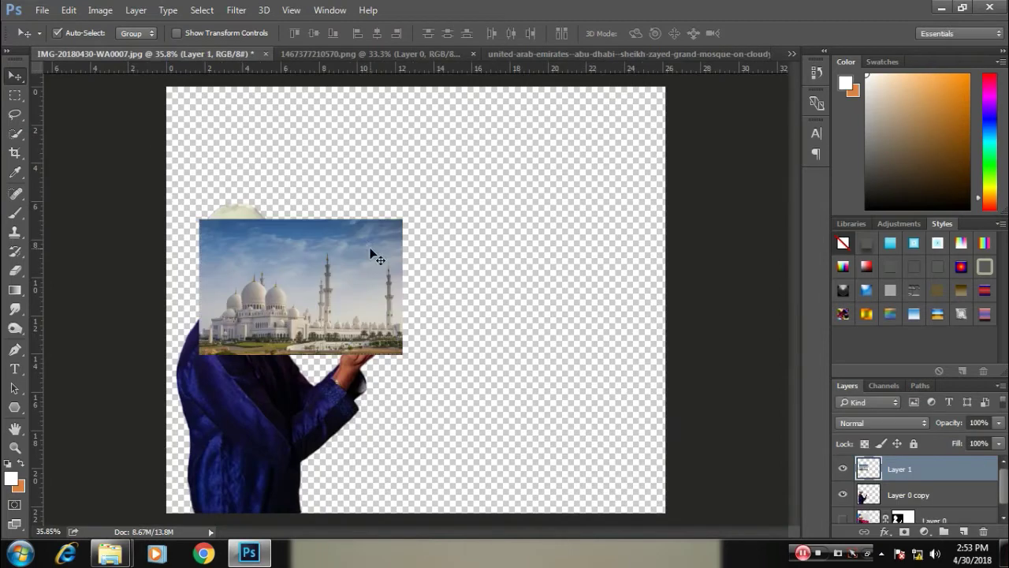
{"action": "scroll", "coordinate": [396, 333], "scroll_direction": "down", "scroll_amount": 5}
{"action": "left_click_drag", "start_coordinate": [360, 295], "coordinate": [398, 313]}
Step: Scale the mosque layer up to about 290% to fill the canvas and nudge it into place
{"action": "key", "text": "ctrl+t"}
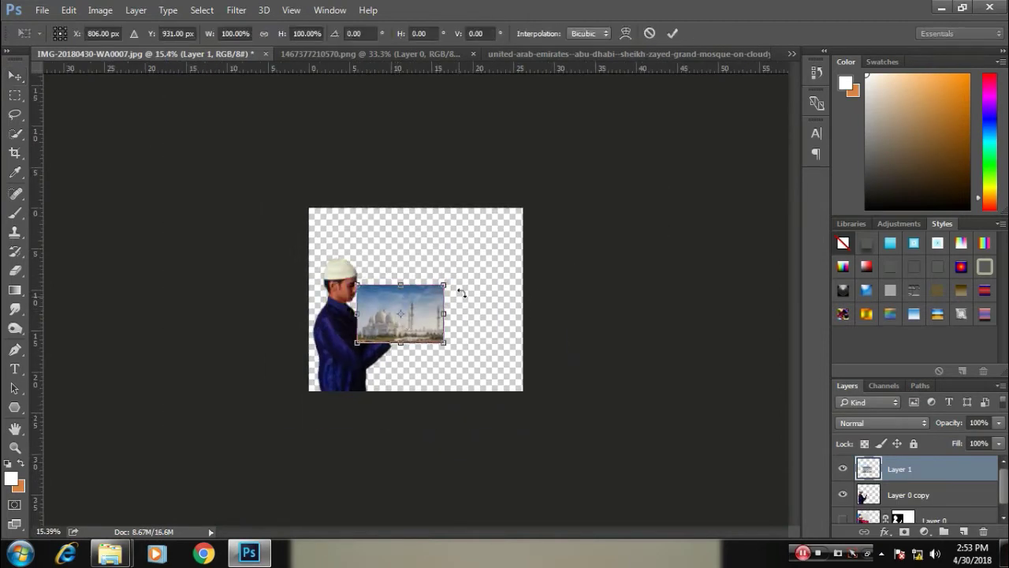
{"action": "left_click_drag", "start_coordinate": [446, 285], "coordinate": [534, 241]}
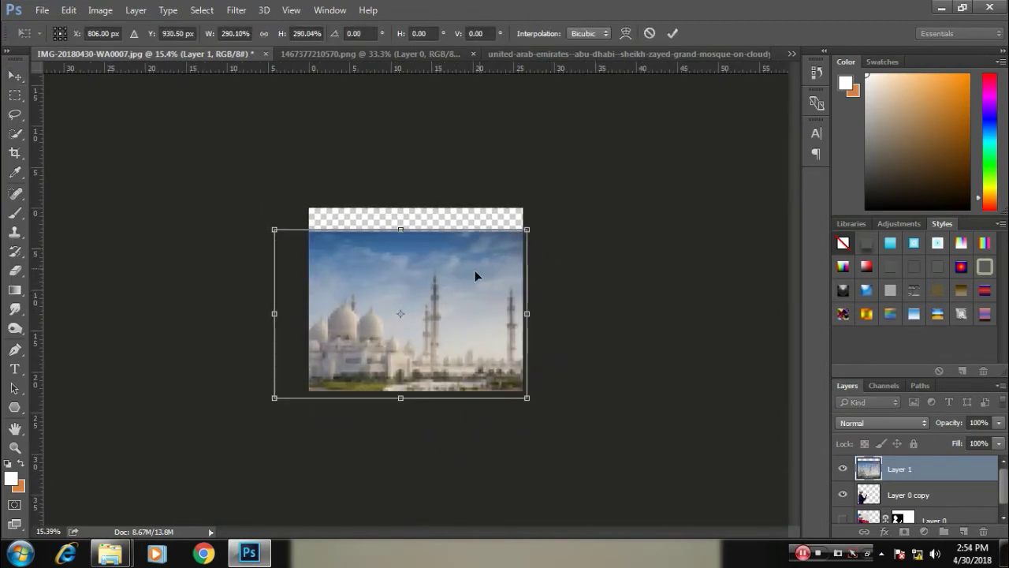
{"action": "left_click_drag", "start_coordinate": [478, 276], "coordinate": [505, 264]}
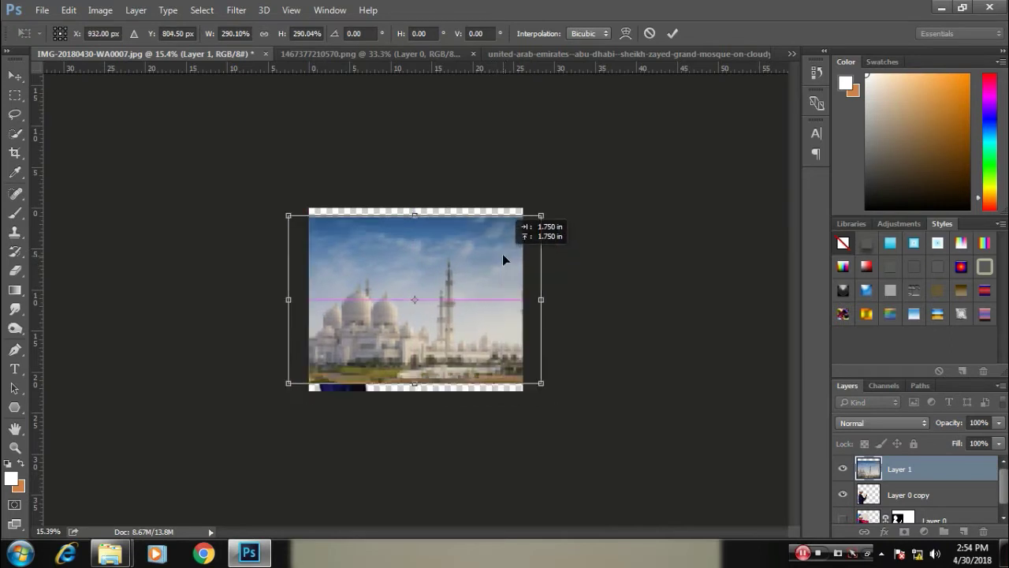
{"action": "key", "text": "Return"}
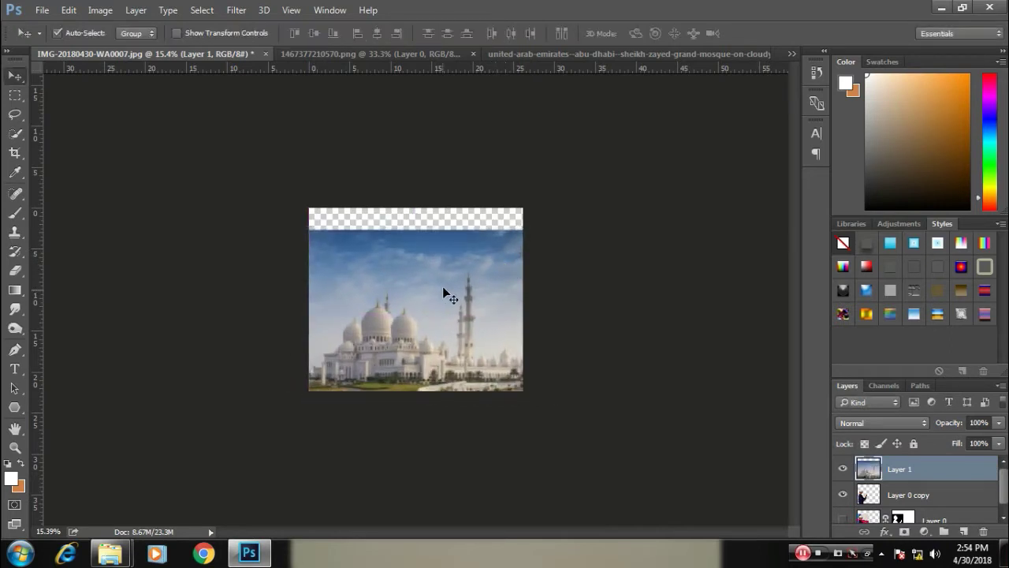
{"action": "mouse_move", "coordinate": [443, 292]}
{"action": "left_mouse_down"}
{"action": "mouse_move", "coordinate": [431, 284]}
{"action": "mouse_move", "coordinate": [446, 287]}
{"action": "left_mouse_up"}
Step: Crop the canvas to the mosque photo's edges, trimming the empty strip at the top
{"action": "key", "text": "c"}
{"action": "key", "text": "ctrl+plus"}
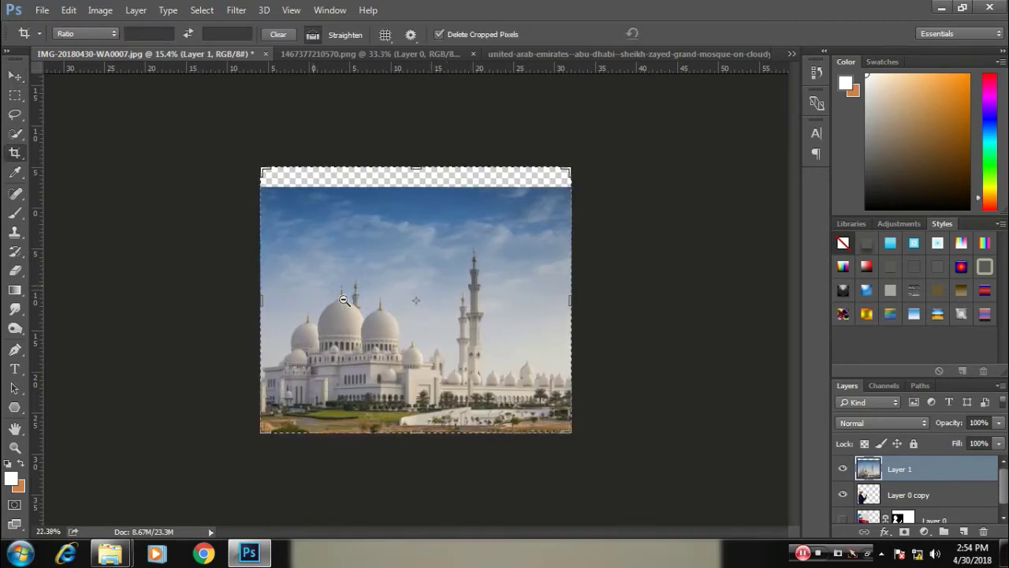
{"action": "mouse_move", "coordinate": [262, 297]}
{"action": "left_mouse_down"}
{"action": "mouse_move", "coordinate": [241, 300]}
{"action": "mouse_move", "coordinate": [244, 314]}
{"action": "left_mouse_up"}
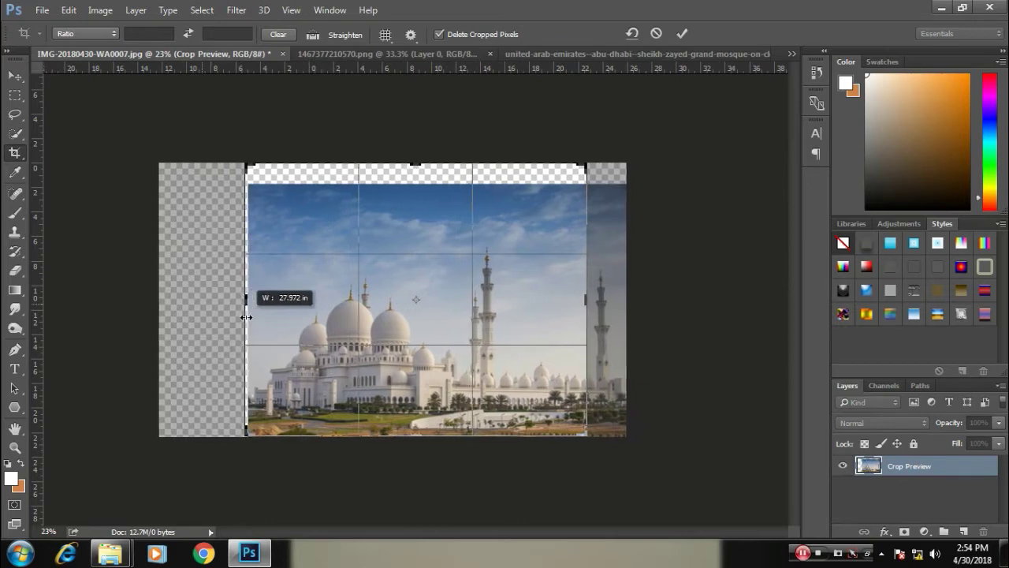
{"action": "left_click_drag", "start_coordinate": [579, 309], "coordinate": [604, 307]}
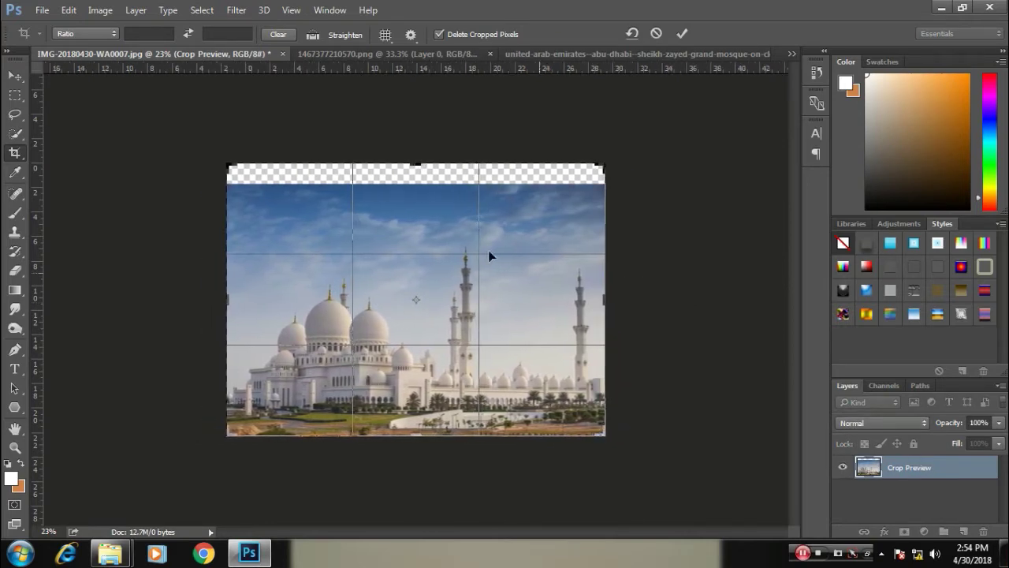
{"action": "left_click_drag", "start_coordinate": [419, 163], "coordinate": [419, 148]}
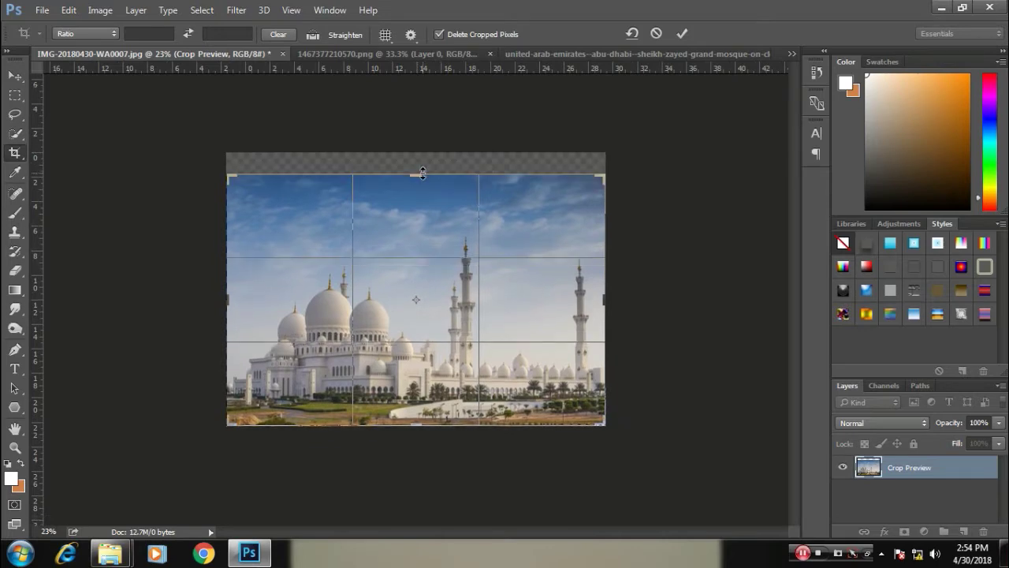
{"action": "key", "text": "Return"}
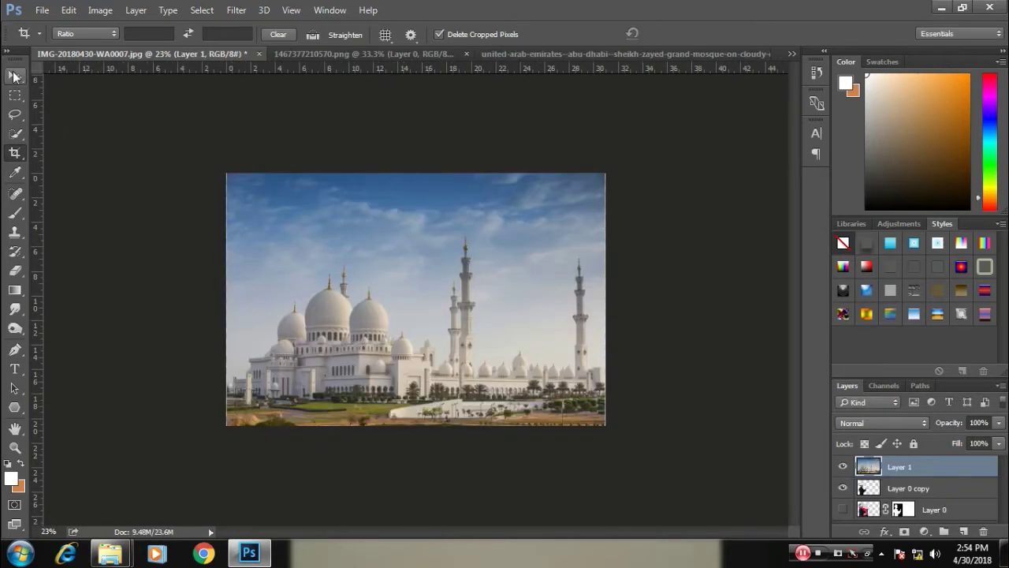
Step: Place the man's layer above the mosque and shift him slightly right
{"action": "left_click", "coordinate": [15, 76]}
{"action": "key", "text": "ctrl+0"}
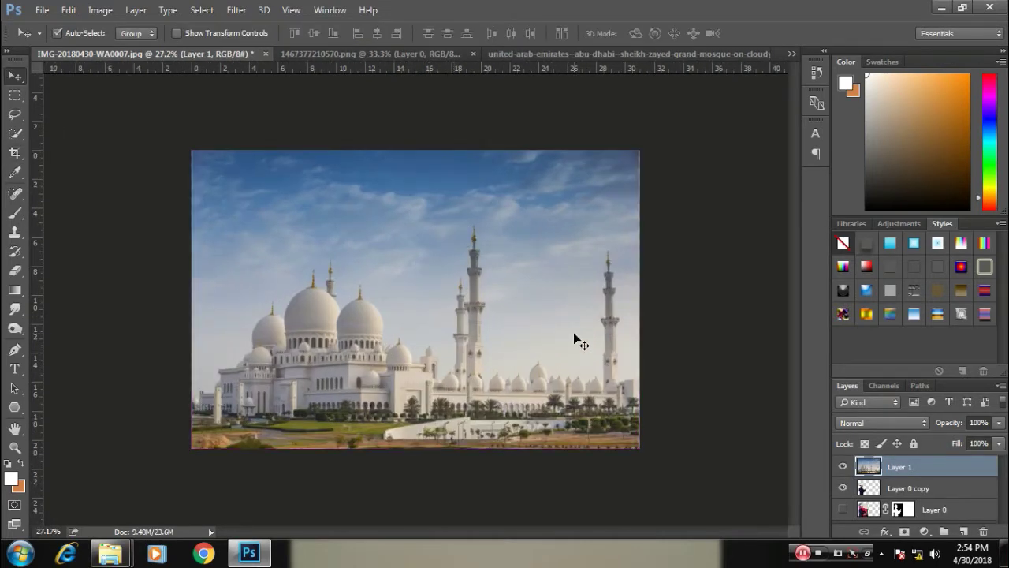
{"action": "key", "text": "ctrl+bracketleft"}
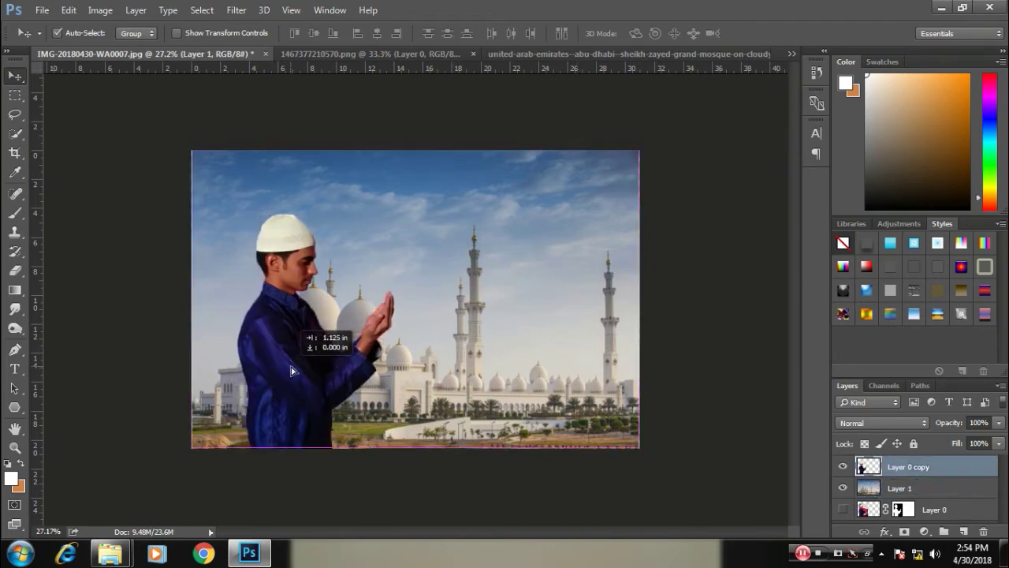
{"action": "left_click_drag", "start_coordinate": [315, 357], "coordinate": [342, 356]}
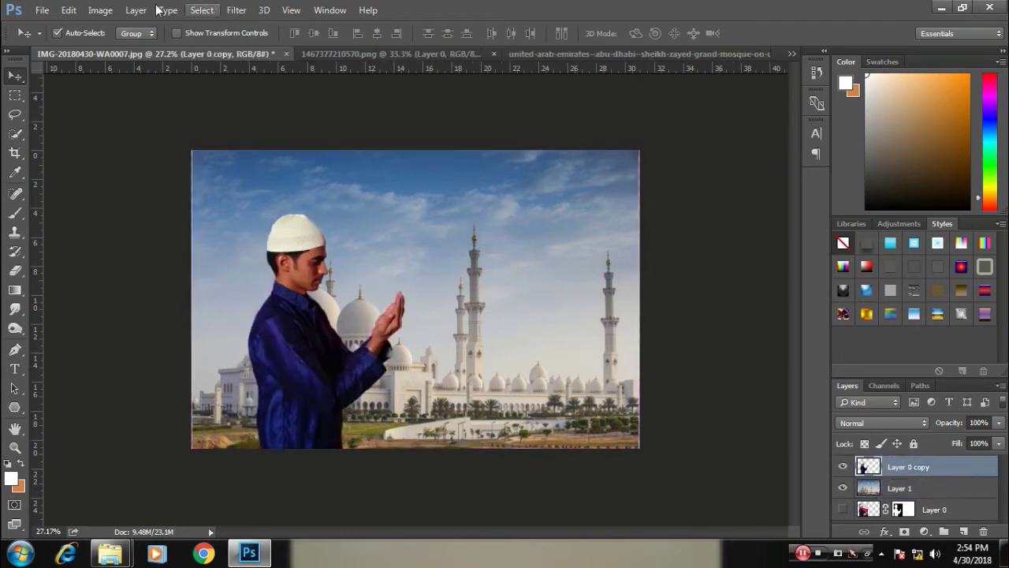
{"action": "left_click", "coordinate": [100, 10]}
{"action": "mouse_move", "coordinate": [123, 47]}
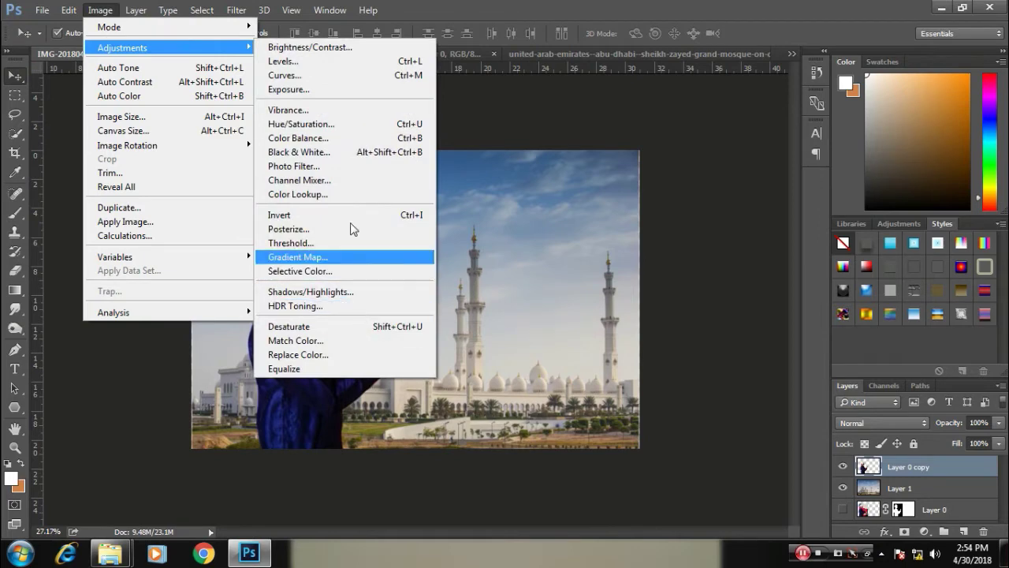
Step: Apply Shadows/Highlights to the man with a 55% shadow amount and 0% highlights
{"action": "left_click", "coordinate": [324, 292]}
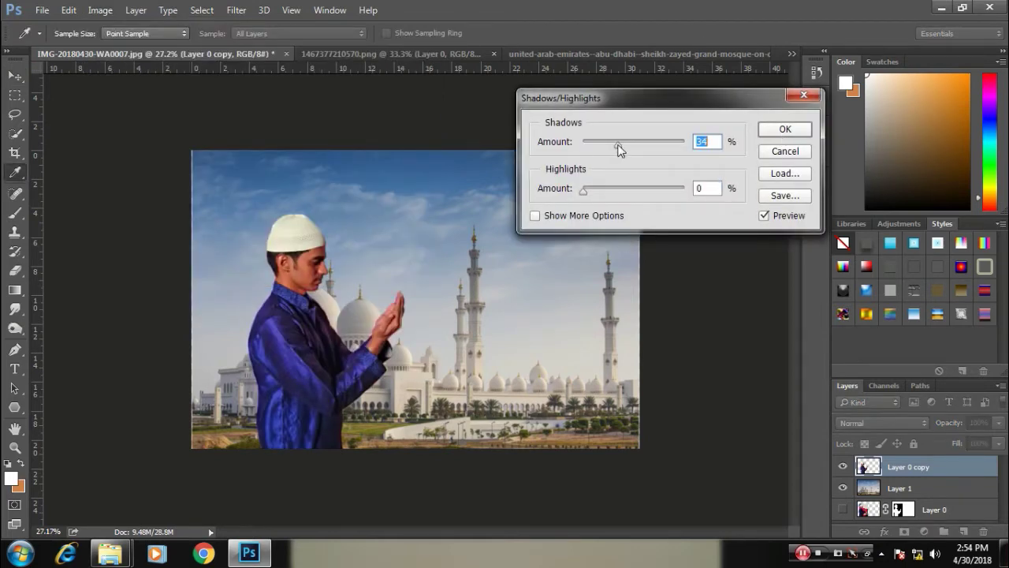
{"action": "left_click_drag", "start_coordinate": [620, 145], "coordinate": [635, 147]}
{"action": "left_click", "coordinate": [650, 149]}
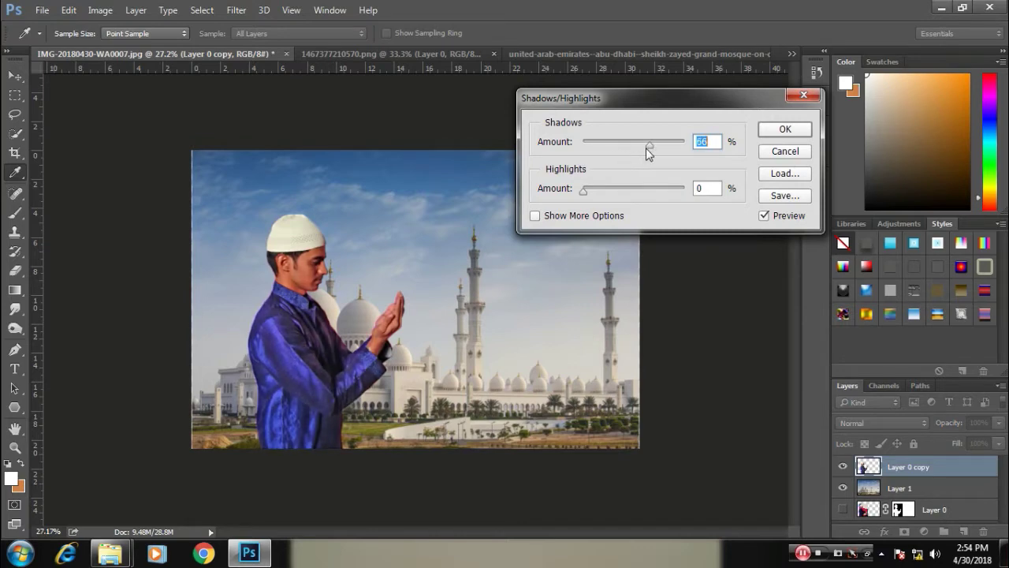
{"action": "left_click_drag", "start_coordinate": [646, 148], "coordinate": [596, 148]}
{"action": "left_click", "coordinate": [636, 148]}
{"action": "left_click", "coordinate": [785, 130]}
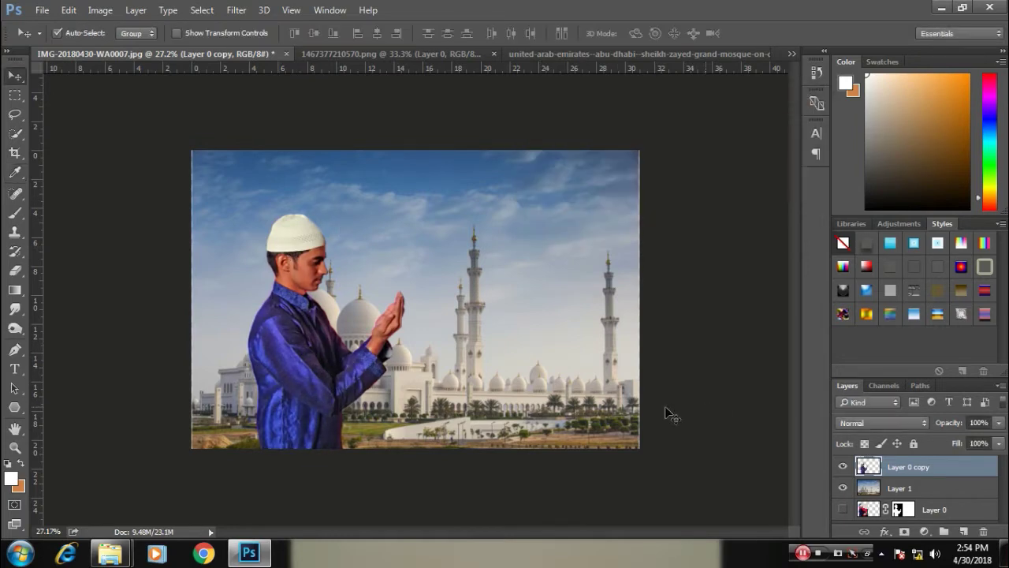
Step: Flip the praying man horizontally and reposition him toward the left
{"action": "left_click", "coordinate": [433, 213]}
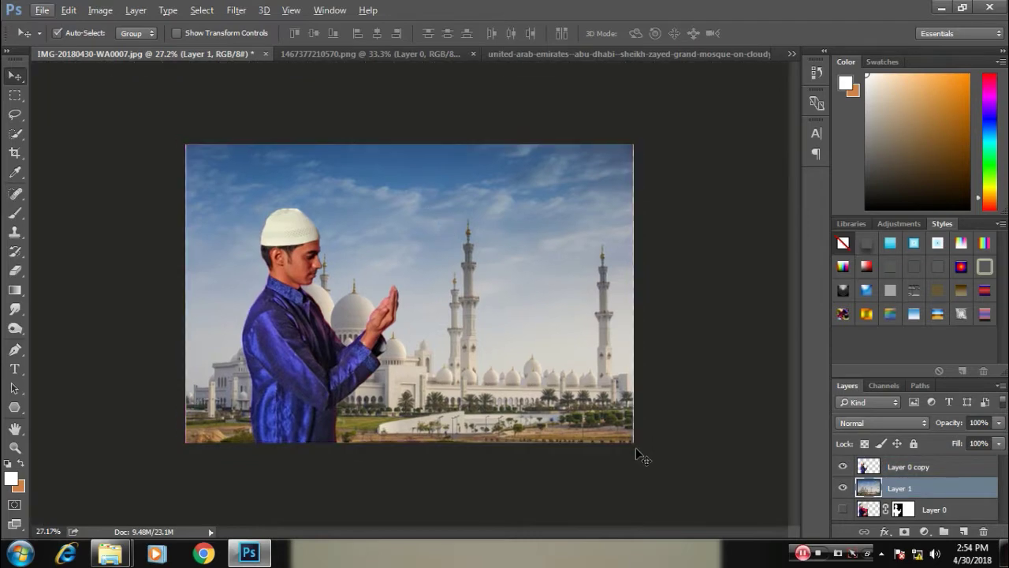
{"action": "left_click", "coordinate": [202, 9]}
{"action": "left_click", "coordinate": [268, 69]}
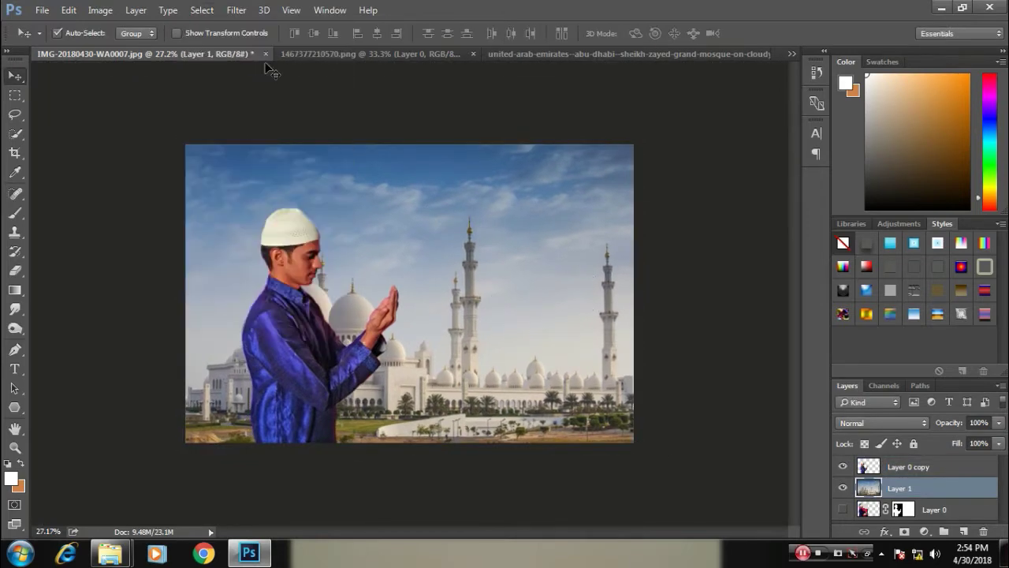
{"action": "left_click_drag", "start_coordinate": [280, 341], "coordinate": [232, 341]}
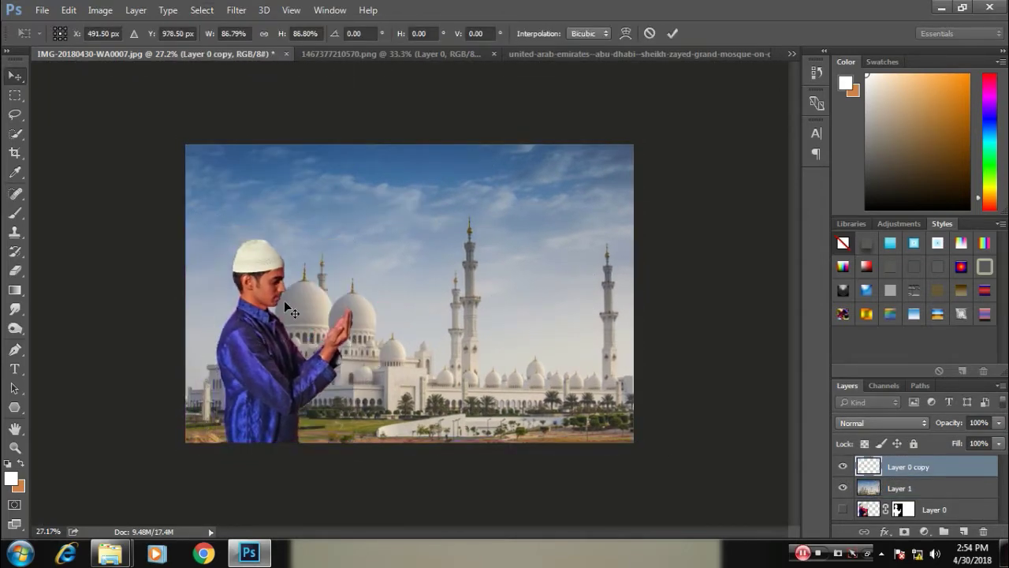
{"action": "key", "text": "ctrl+t"}
{"action": "right_click", "coordinate": [564, 87]}
{"action": "mouse_move", "coordinate": [232, 341]}
{"action": "left_mouse_down"}
{"action": "mouse_move", "coordinate": [520, 367]}
{"action": "mouse_move", "coordinate": [268, 339]}
{"action": "left_mouse_up"}
{"action": "left_click", "coordinate": [583, 323]}
{"action": "key", "text": "Return"}
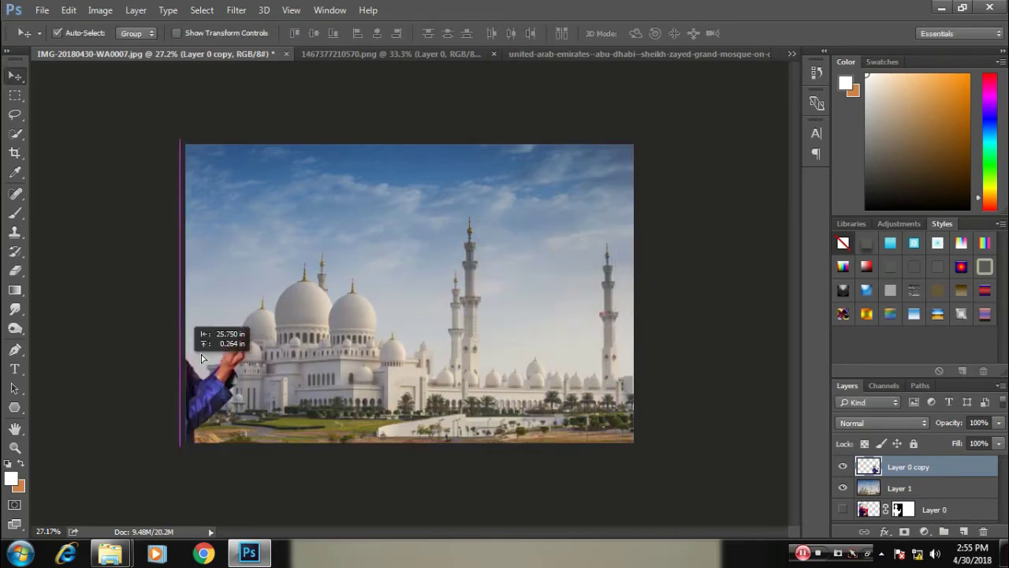
Step: Shrink the man to about 87% and settle him near the left edge of the scene
{"action": "left_click_drag", "start_coordinate": [473, 330], "coordinate": [473, 293]}
{"action": "left_click", "coordinate": [263, 358]}
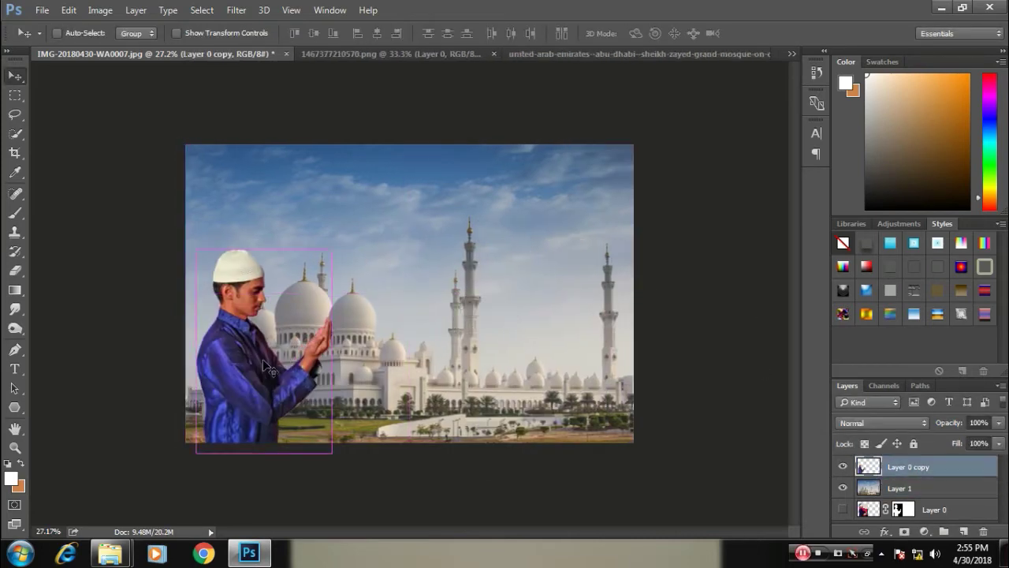
{"action": "key", "text": "ctrl+t"}
{"action": "left_click_drag", "start_coordinate": [262, 359], "coordinate": [279, 292]}
{"action": "key", "text": "Return"}
{"action": "left_click_drag", "start_coordinate": [242, 360], "coordinate": [249, 360]}
{"action": "left_click", "coordinate": [444, 241]}
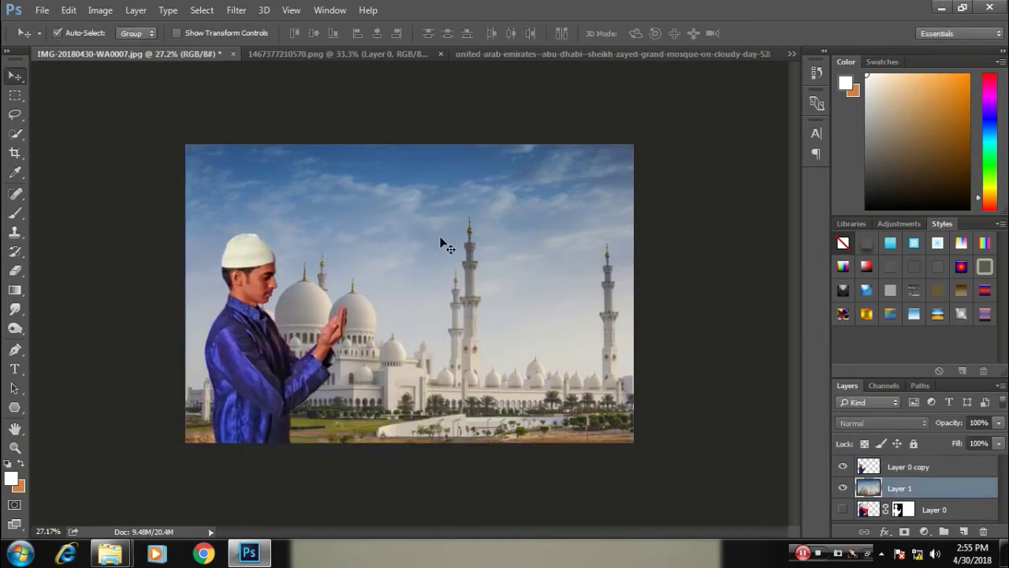
Step: Apply a Tilt-Shift blur of about 84 px to the mosque layer, keeping the focus band at its base
{"action": "left_click", "coordinate": [237, 9]}
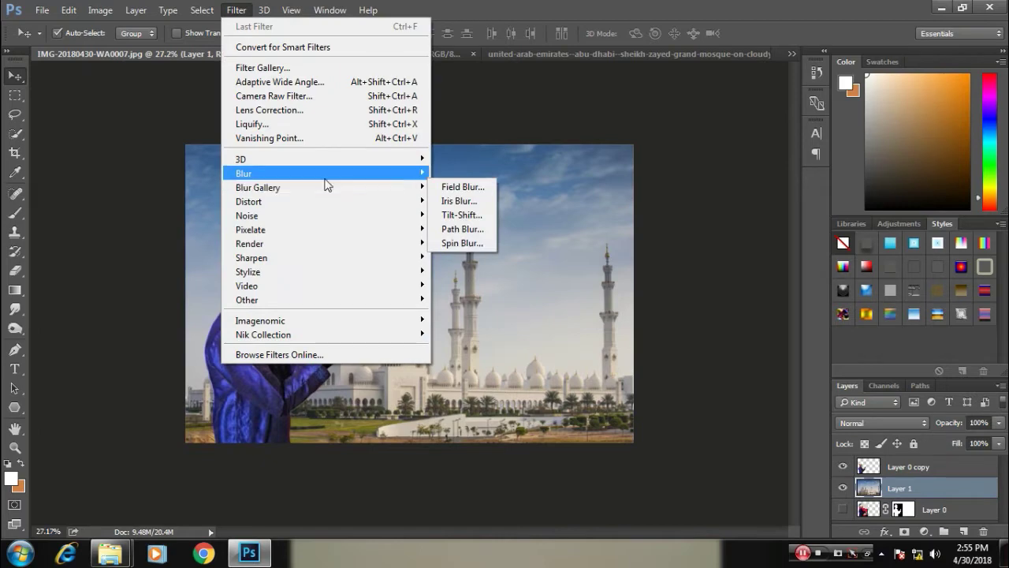
{"action": "mouse_move", "coordinate": [258, 186]}
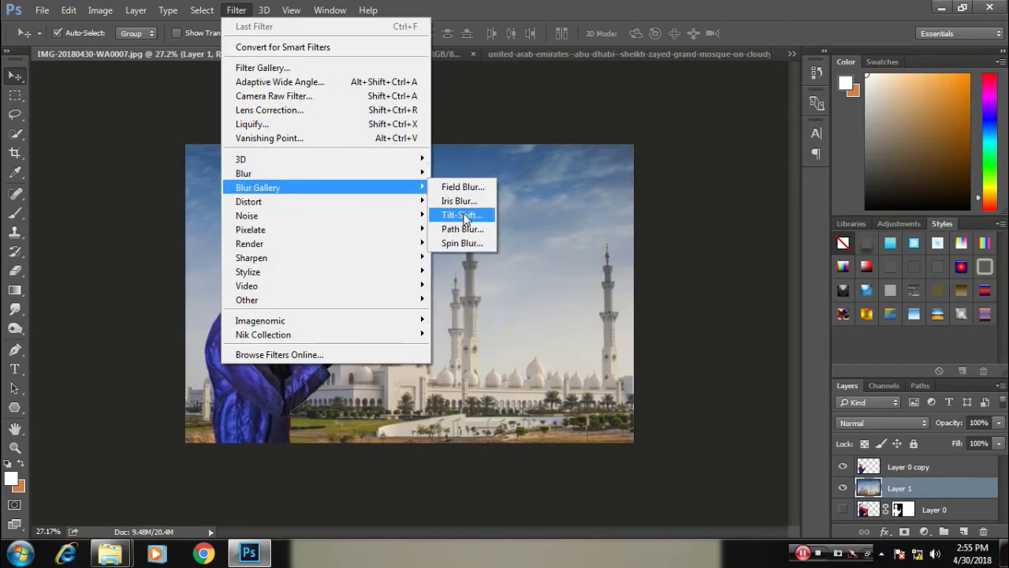
{"action": "left_click", "coordinate": [466, 217]}
{"action": "left_click_drag", "start_coordinate": [417, 292], "coordinate": [401, 421]}
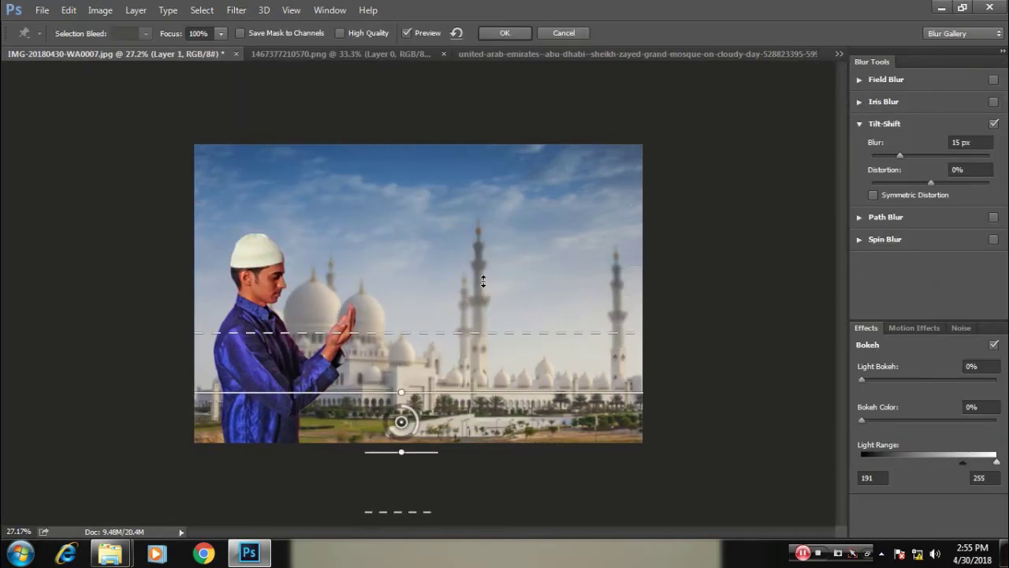
{"action": "left_click_drag", "start_coordinate": [482, 282], "coordinate": [491, 139]}
{"action": "left_click_drag", "start_coordinate": [899, 156], "coordinate": [927, 157]}
{"action": "mouse_move", "coordinate": [505, 383]}
{"action": "left_mouse_down"}
{"action": "mouse_move", "coordinate": [503, 320]}
{"action": "mouse_move", "coordinate": [504, 392]}
{"action": "left_mouse_up"}
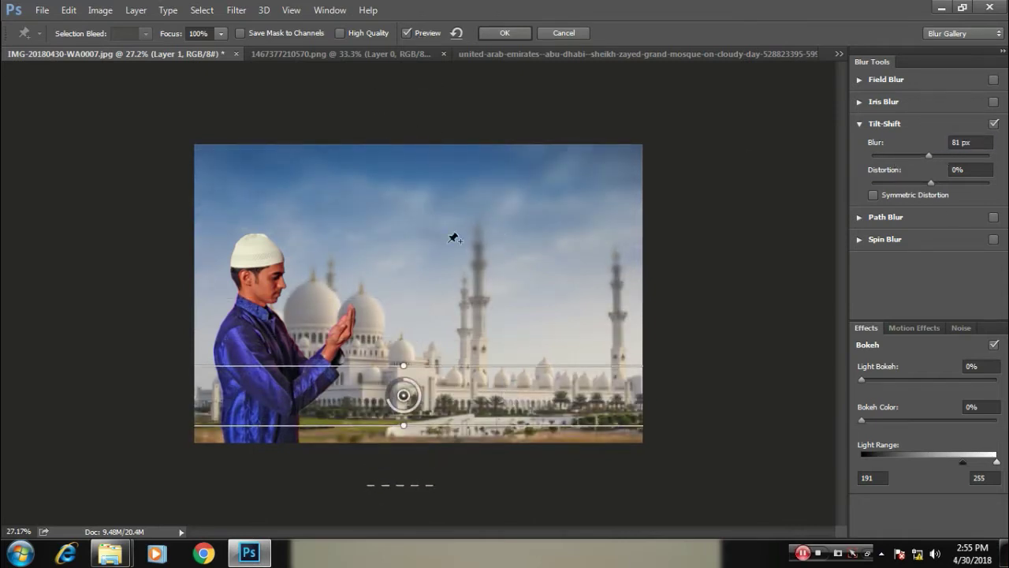
{"action": "scroll", "coordinate": [450, 286], "scroll_direction": "down", "scroll_amount": 3}
{"action": "scroll", "coordinate": [466, 367], "scroll_direction": "up", "scroll_amount": 3}
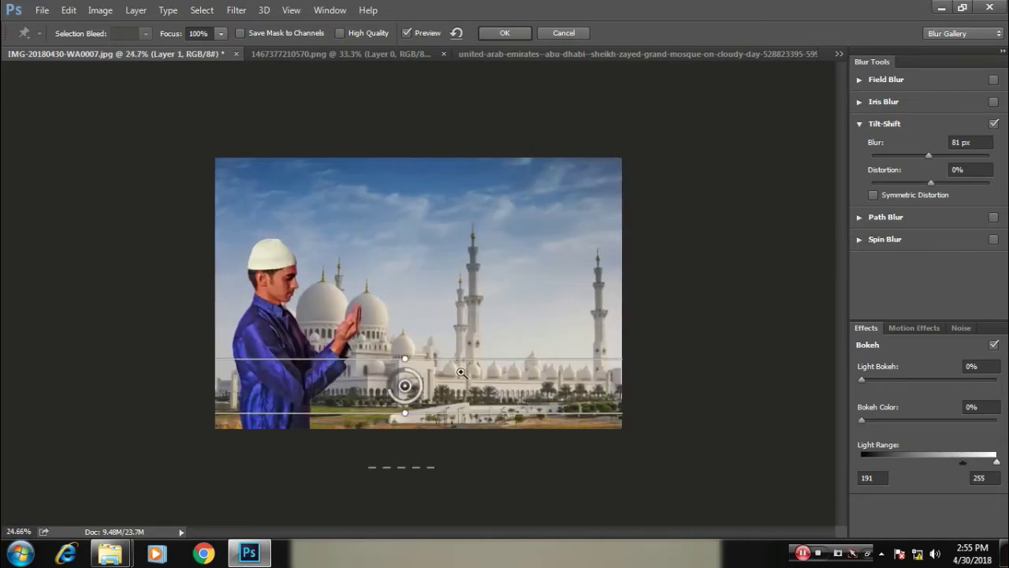
{"action": "mouse_move", "coordinate": [470, 366]}
{"action": "left_mouse_down"}
{"action": "mouse_move", "coordinate": [471, 396]}
{"action": "mouse_move", "coordinate": [478, 372]}
{"action": "left_mouse_up"}
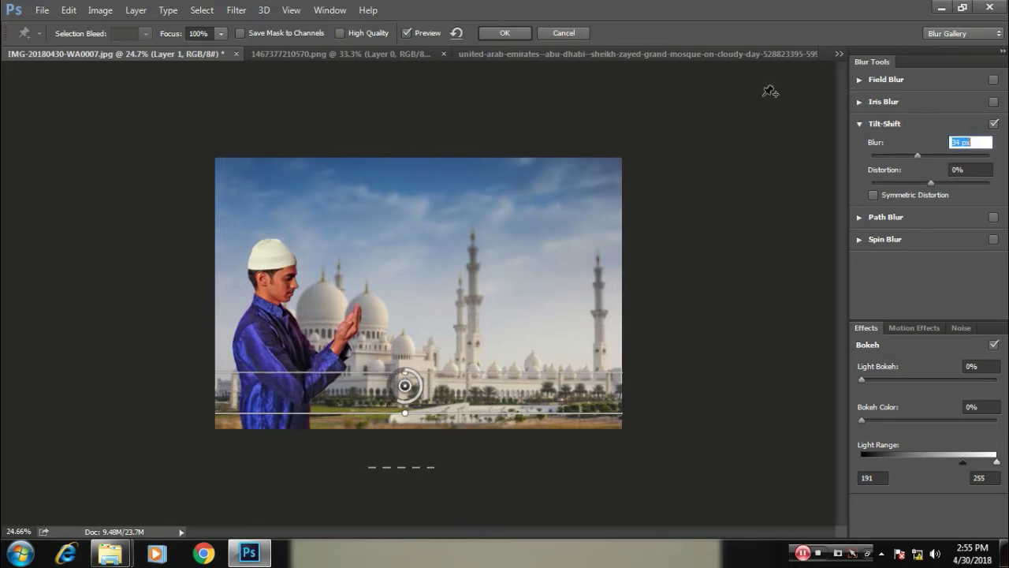
{"action": "left_click", "coordinate": [494, 32]}
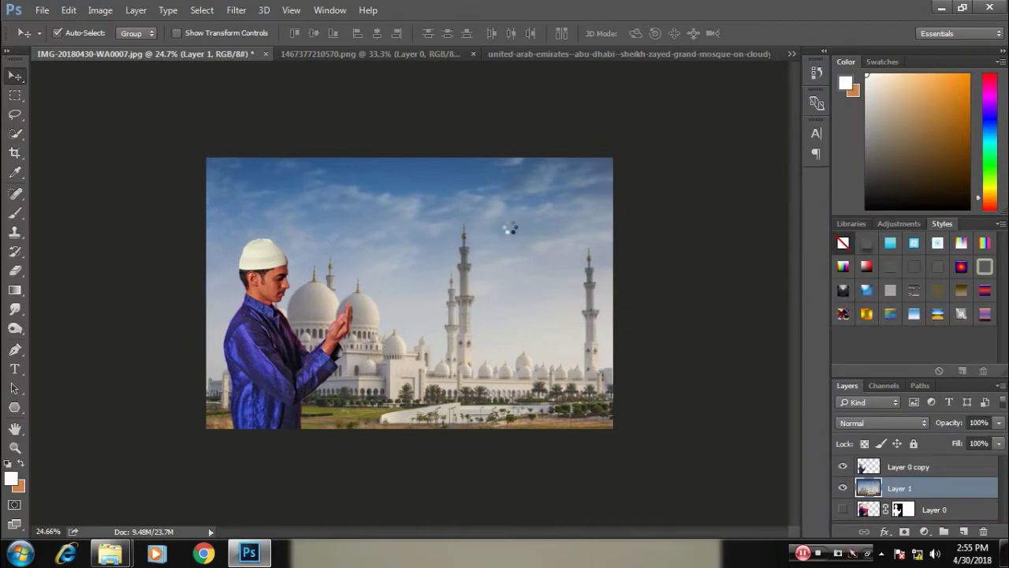
Step: Select Layer 0 copy and launch Nik Collection's Color Efex Pro 4 on it
{"action": "mouse_move", "coordinate": [346, 307]}
{"action": "left_mouse_down"}
{"action": "mouse_move", "coordinate": [437, 279]}
{"action": "mouse_move", "coordinate": [565, 294]}
{"action": "mouse_move", "coordinate": [448, 270]}
{"action": "mouse_move", "coordinate": [262, 315]}
{"action": "left_mouse_up"}
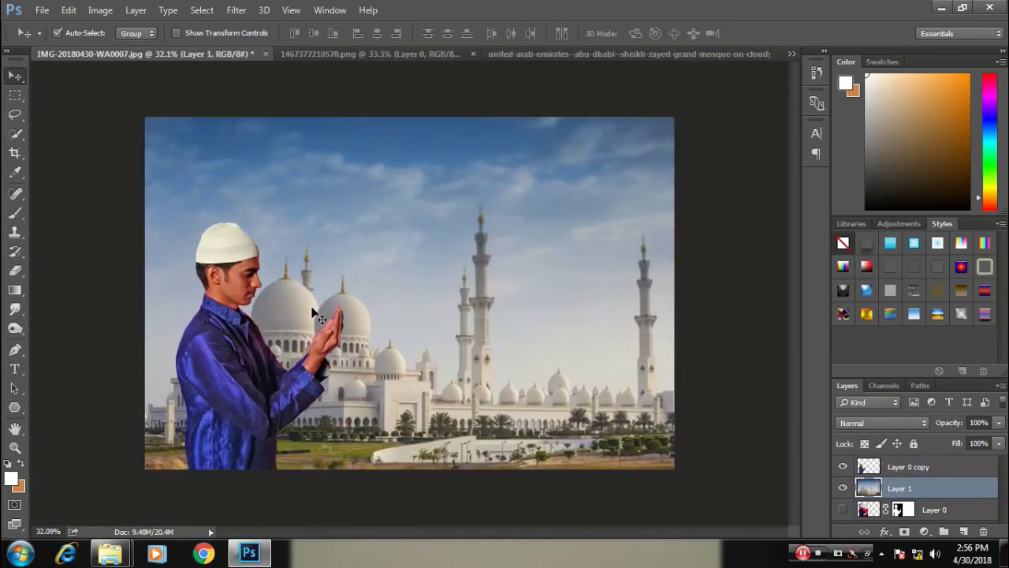
{"action": "left_click", "coordinate": [253, 276]}
{"action": "left_click", "coordinate": [236, 9]}
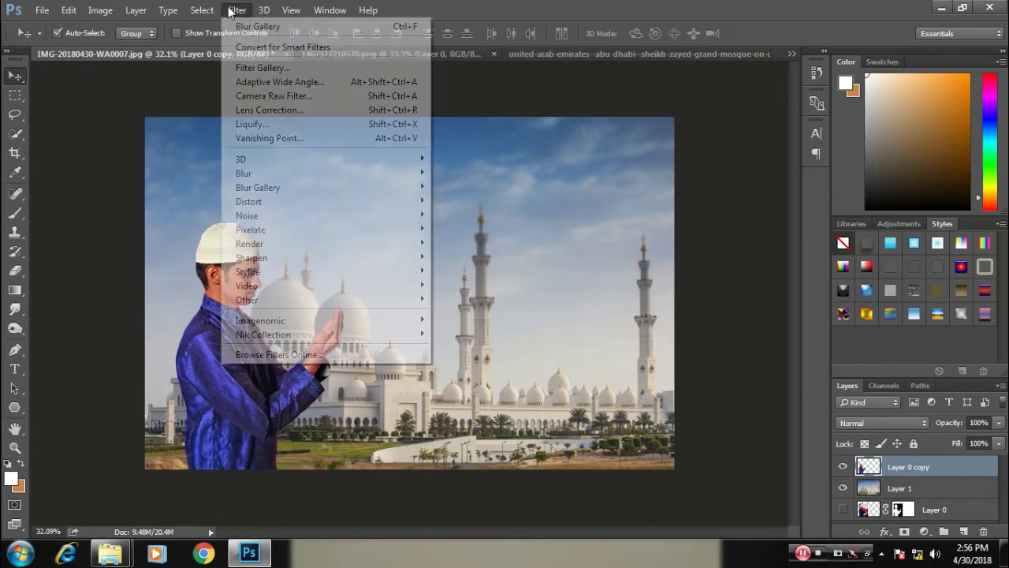
{"action": "mouse_move", "coordinate": [264, 334]}
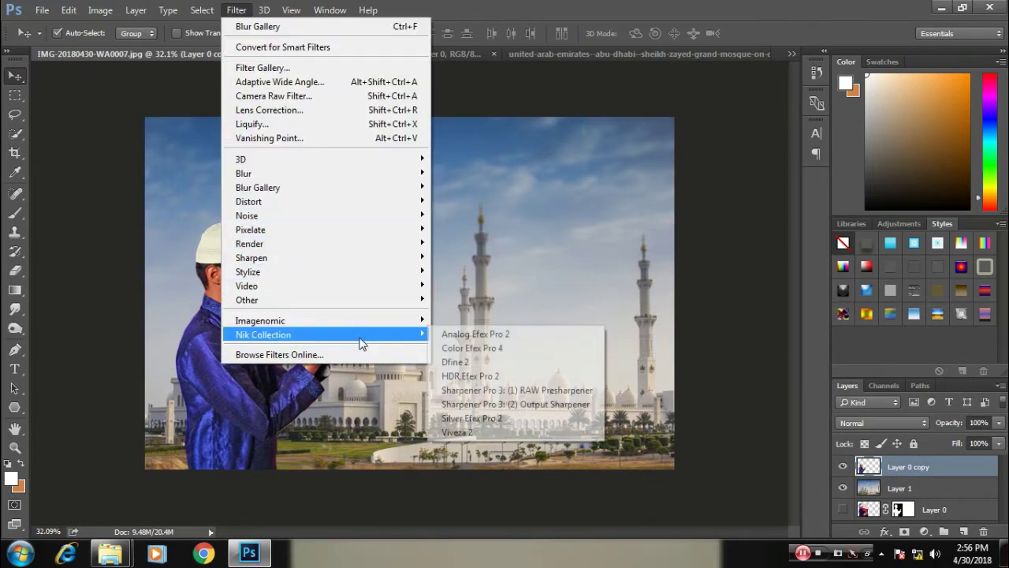
{"action": "left_click", "coordinate": [496, 347]}
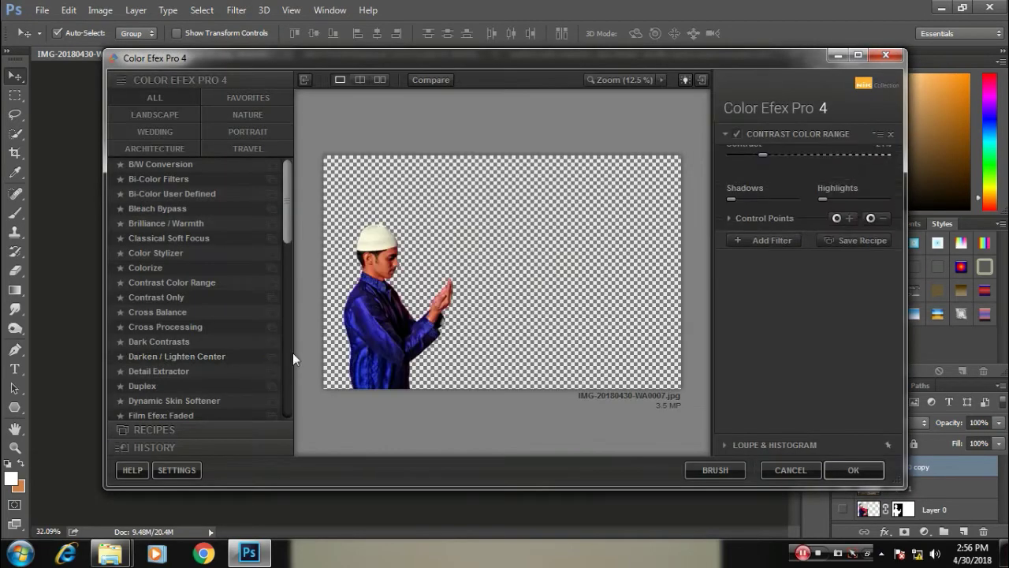
Step: Replace Contrast Color Range with Detail Extractor at 19% centred on the man's cap, then return to Photoshop
{"action": "left_click", "coordinate": [892, 135]}
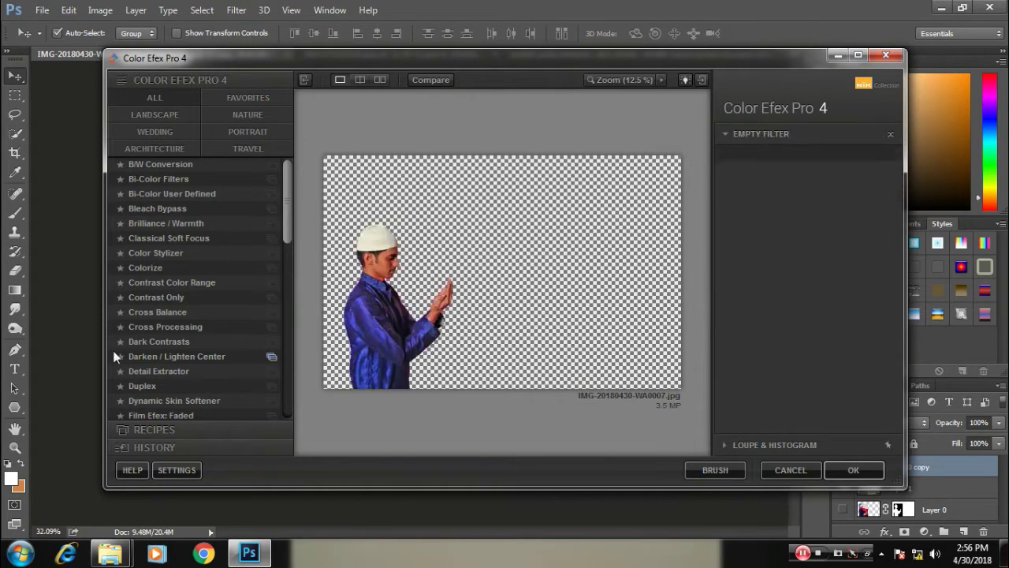
{"action": "left_click", "coordinate": [157, 370]}
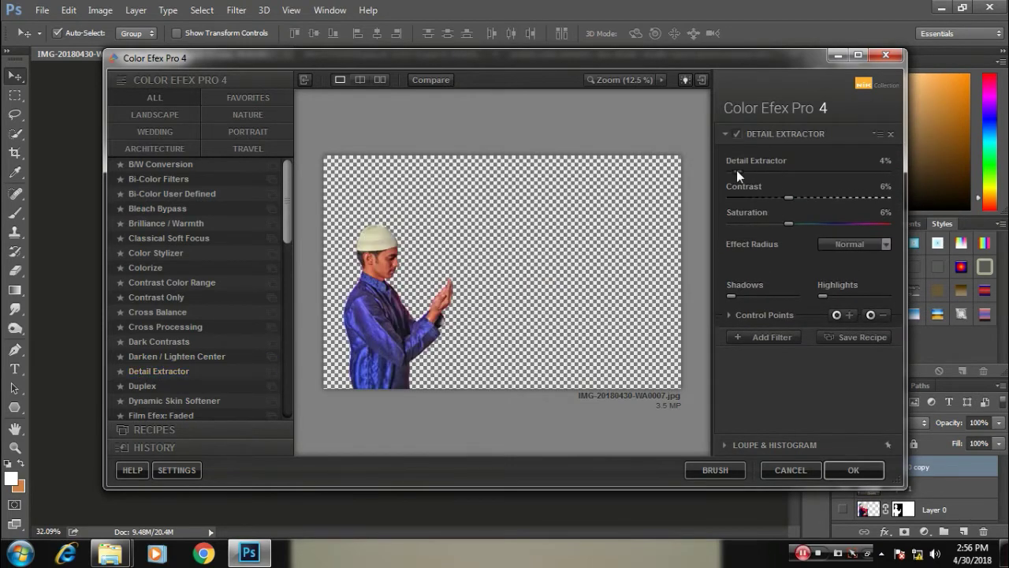
{"action": "left_click_drag", "start_coordinate": [736, 170], "coordinate": [764, 170]}
{"action": "left_click_drag", "start_coordinate": [380, 242], "coordinate": [394, 249]}
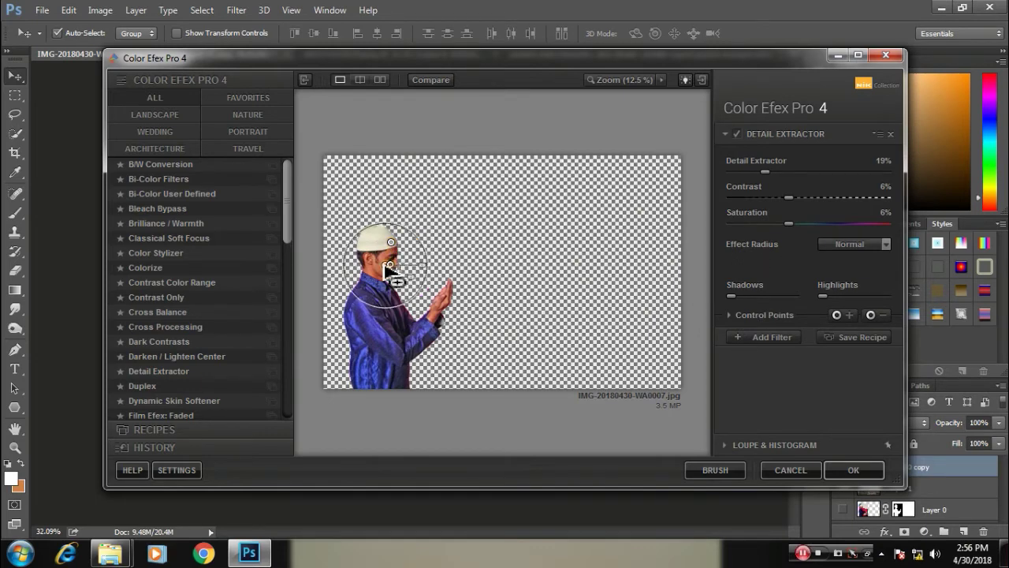
{"action": "left_click", "coordinate": [765, 337]}
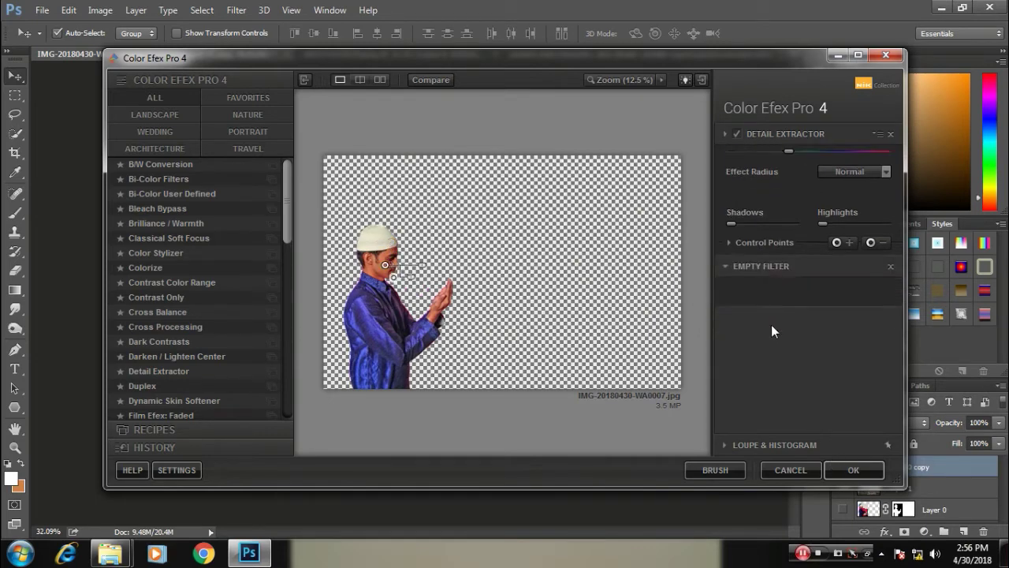
{"action": "left_click", "coordinate": [870, 476]}
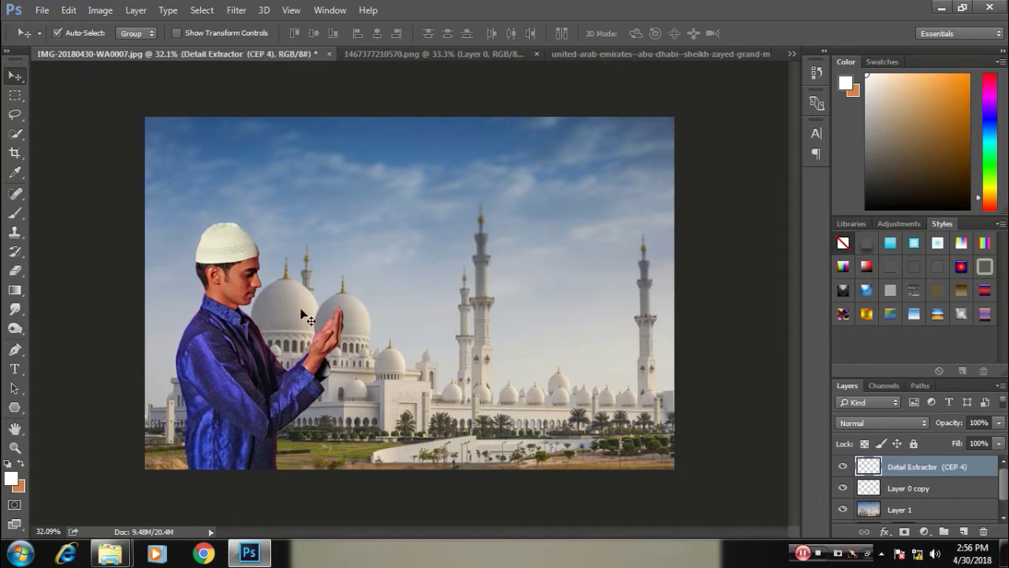
Step: Delete the redundant Layer 0 copy from the layer stack
{"action": "mouse_move", "coordinate": [158, 239]}
{"action": "left_mouse_down"}
{"action": "mouse_move", "coordinate": [275, 294]}
{"action": "mouse_move", "coordinate": [410, 298]}
{"action": "left_mouse_up"}
{"action": "key", "text": "e"}
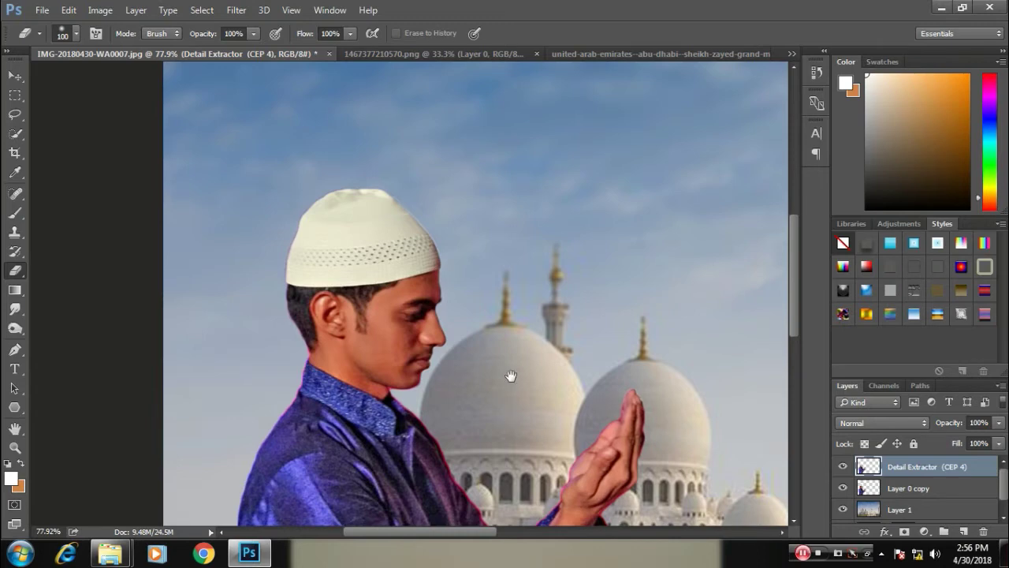
{"action": "scroll", "coordinate": [513, 376], "scroll_direction": "down", "scroll_amount": 1}
{"action": "scroll", "coordinate": [520, 332], "scroll_direction": "down", "scroll_amount": 1}
{"action": "scroll", "coordinate": [417, 236], "scroll_direction": "up", "scroll_amount": 1}
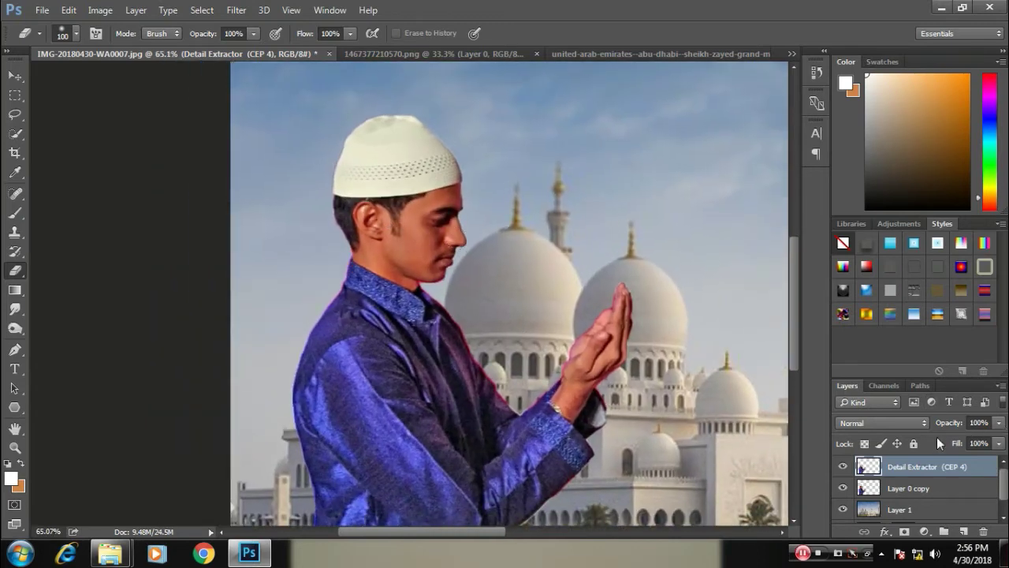
{"action": "left_click", "coordinate": [904, 490]}
{"action": "key", "text": "Delete"}
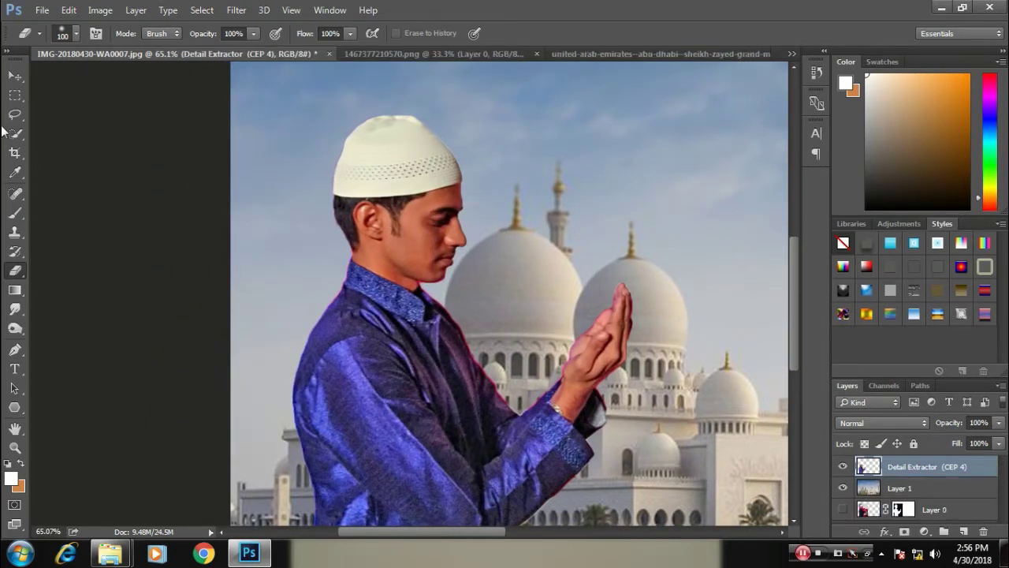
{"action": "left_click", "coordinate": [15, 75]}
{"action": "left_click", "coordinate": [15, 133]}
Step: Begin a freehand Lasso selection tracing along the man's collar
{"action": "left_click", "coordinate": [17, 194]}
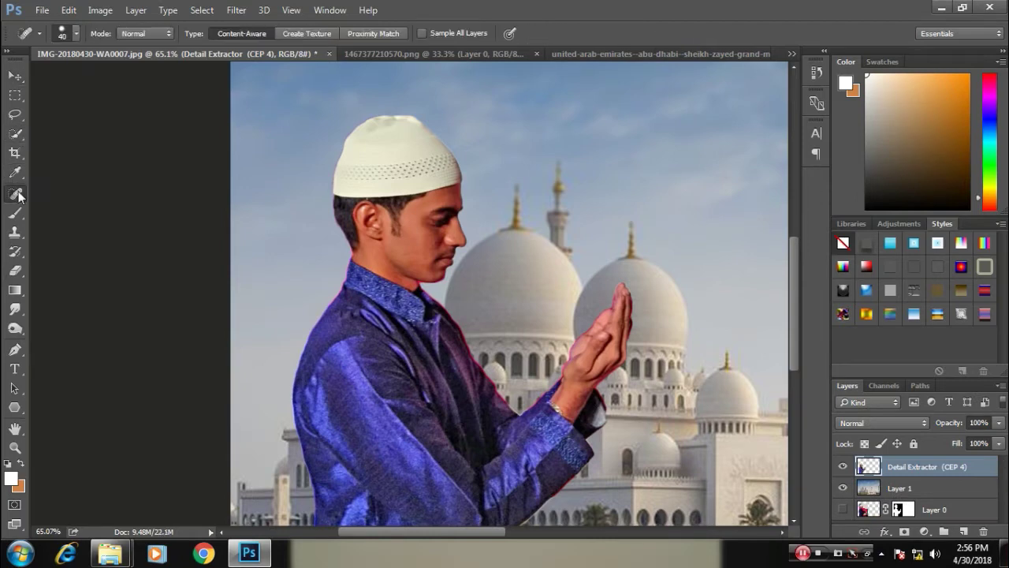
{"action": "scroll", "coordinate": [536, 325], "scroll_direction": "down", "scroll_amount": 3}
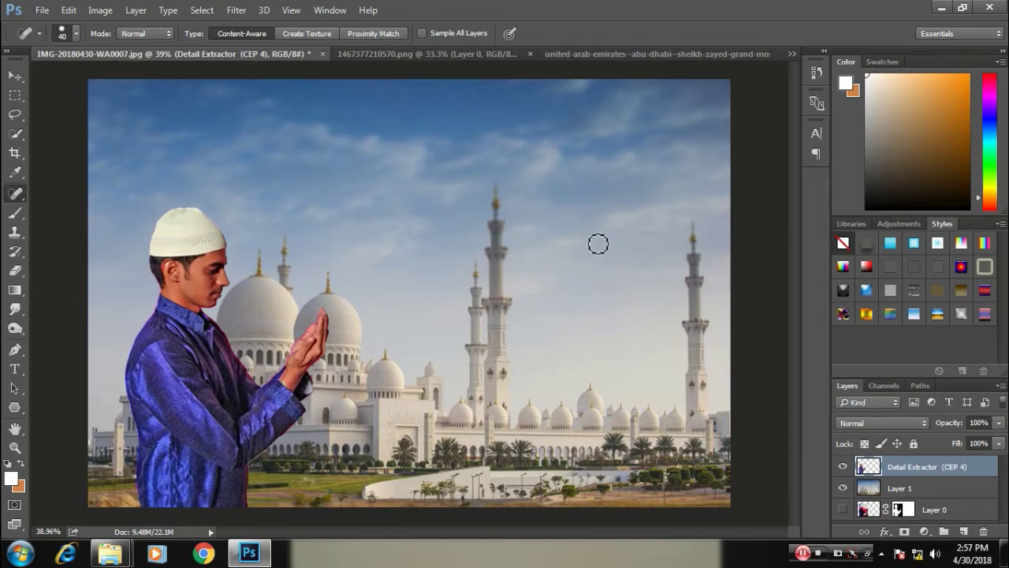
{"action": "left_click", "coordinate": [14, 232]}
{"action": "left_click", "coordinate": [18, 133]}
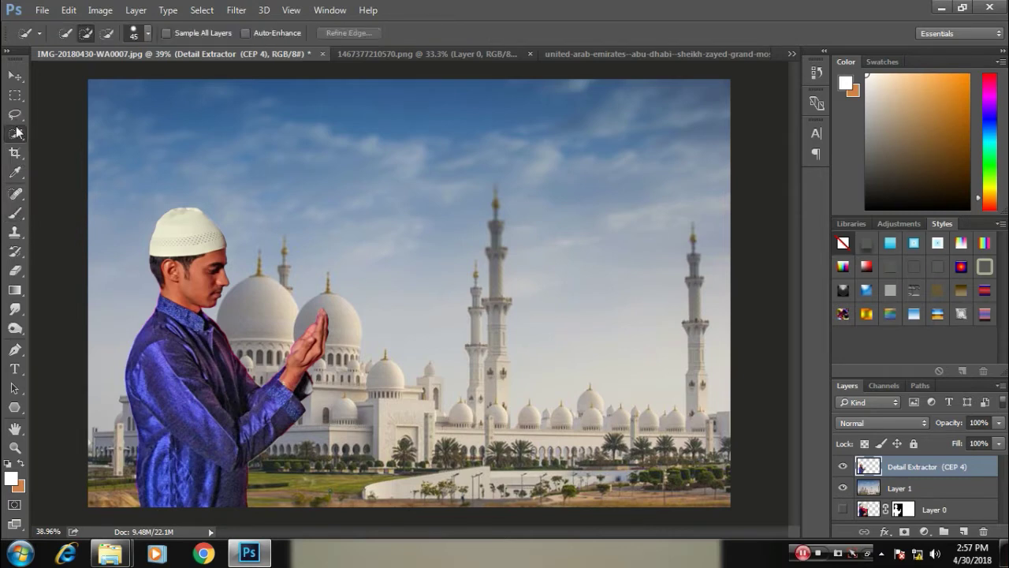
{"action": "left_click", "coordinate": [15, 114]}
{"action": "left_click_drag", "start_coordinate": [196, 280], "coordinate": [272, 297]}
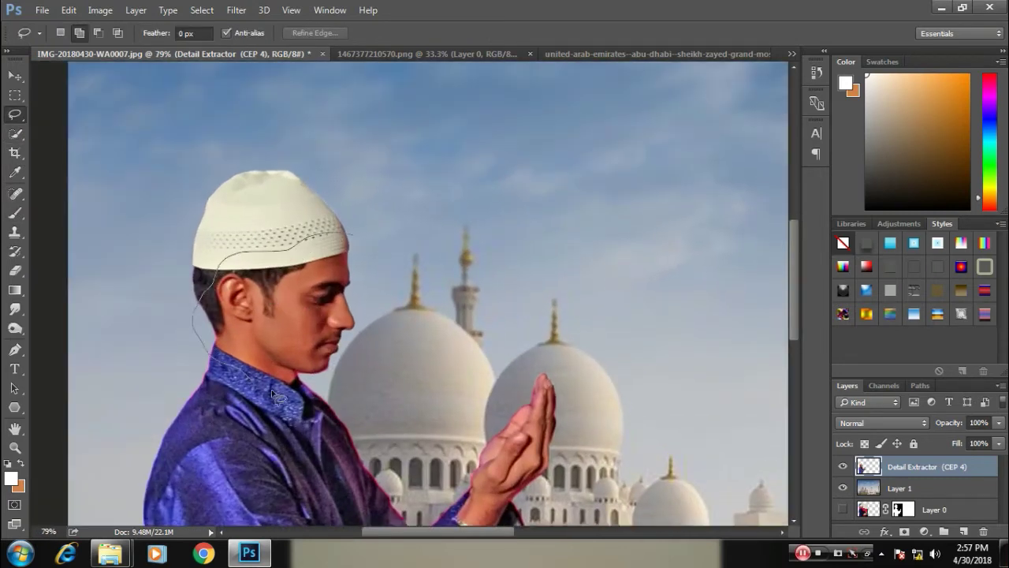
{"action": "left_click_drag", "start_coordinate": [271, 391], "coordinate": [307, 399]}
Step: Discard the rough lasso outline and load the praying man's full outline as a selection
{"action": "left_click_drag", "start_coordinate": [359, 235], "coordinate": [399, 245]}
{"action": "key", "text": "ctrl+d"}
{"action": "scroll", "coordinate": [603, 377], "scroll_direction": "down", "scroll_amount": 3}
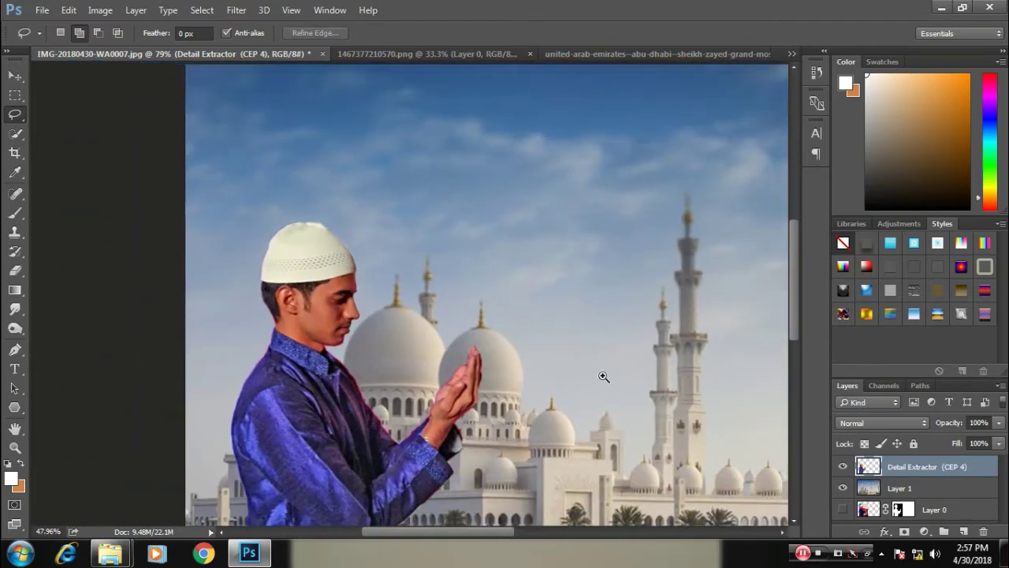
{"action": "key", "text": "ctrl+z"}
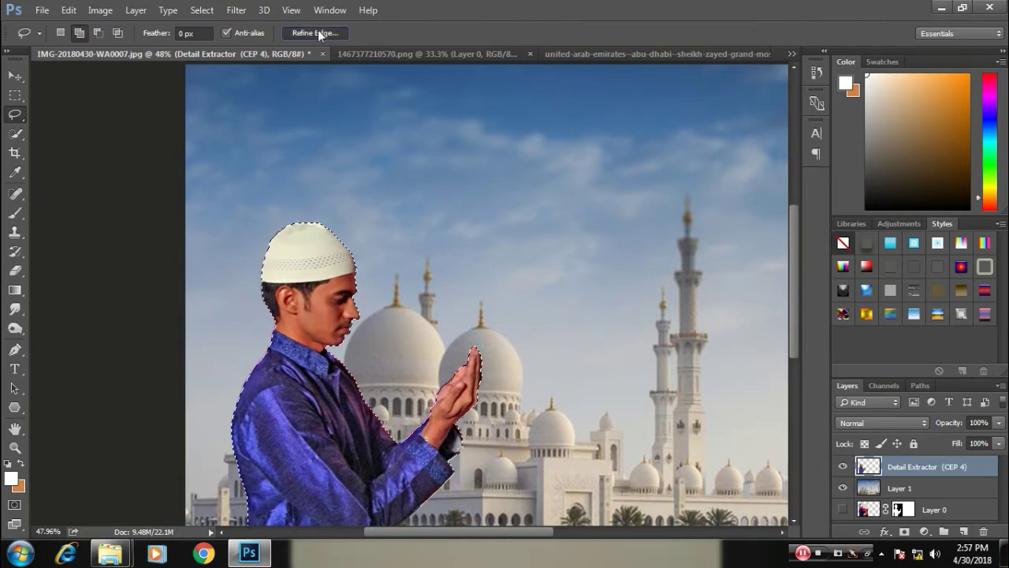
Step: Refine the selection edge with Marching Ants view, 2.3 px radius and 1.0 px feather
{"action": "left_click", "coordinate": [318, 34]}
{"action": "scroll", "coordinate": [319, 253], "scroll_direction": "up", "scroll_amount": 2}
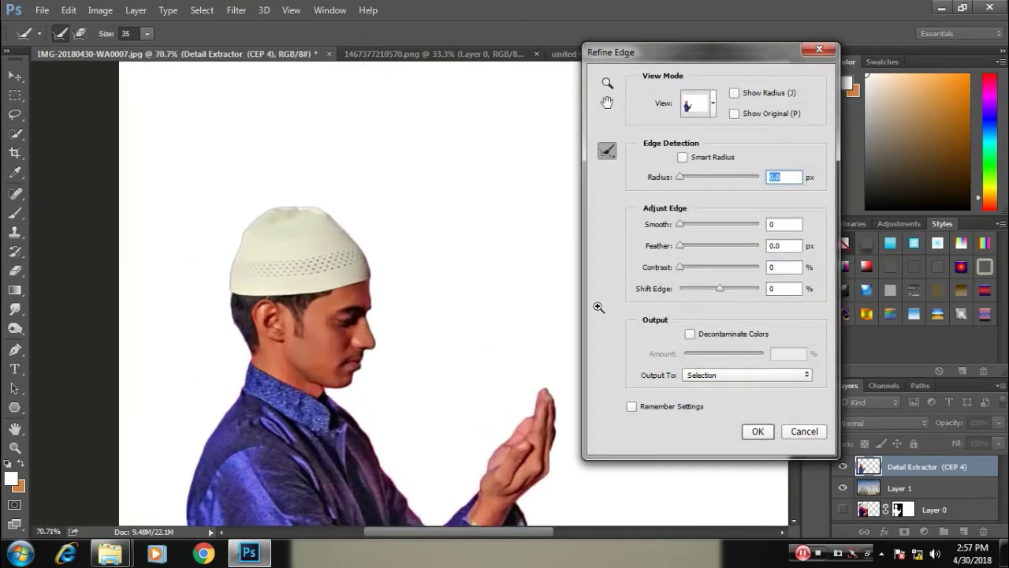
{"action": "left_click", "coordinate": [701, 117]}
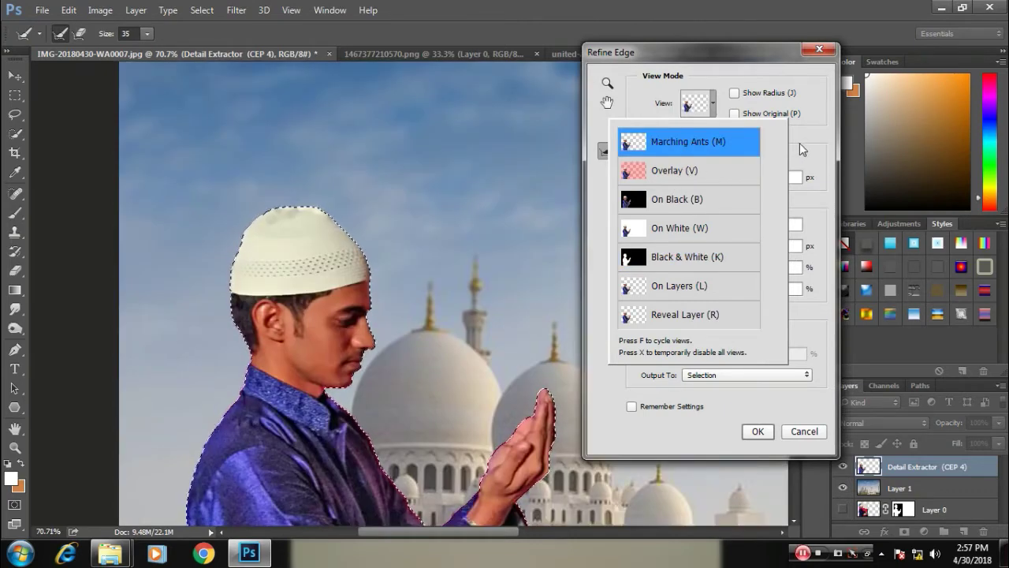
{"action": "left_click", "coordinate": [796, 158]}
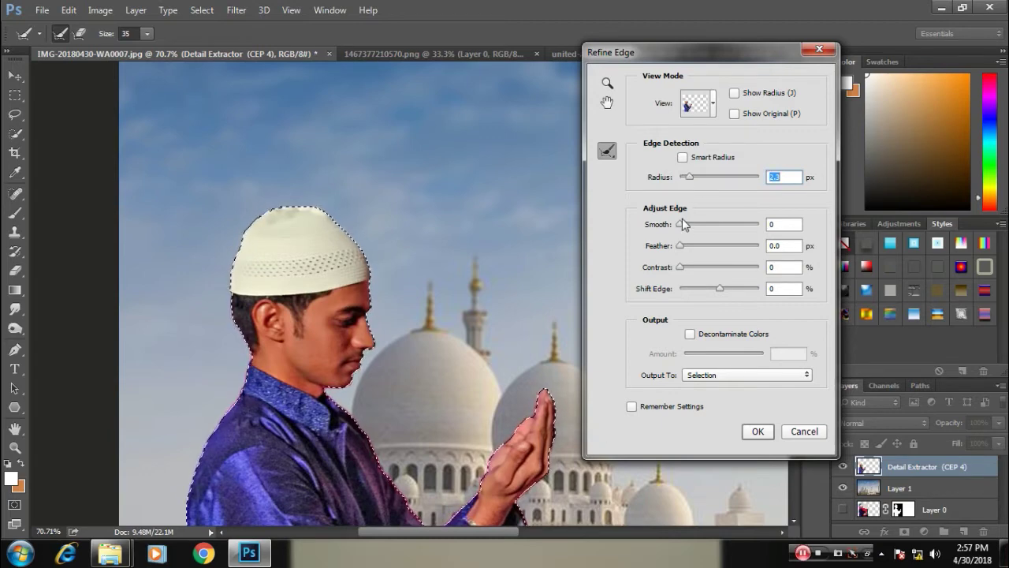
{"action": "left_click_drag", "start_coordinate": [681, 245], "coordinate": [685, 249]}
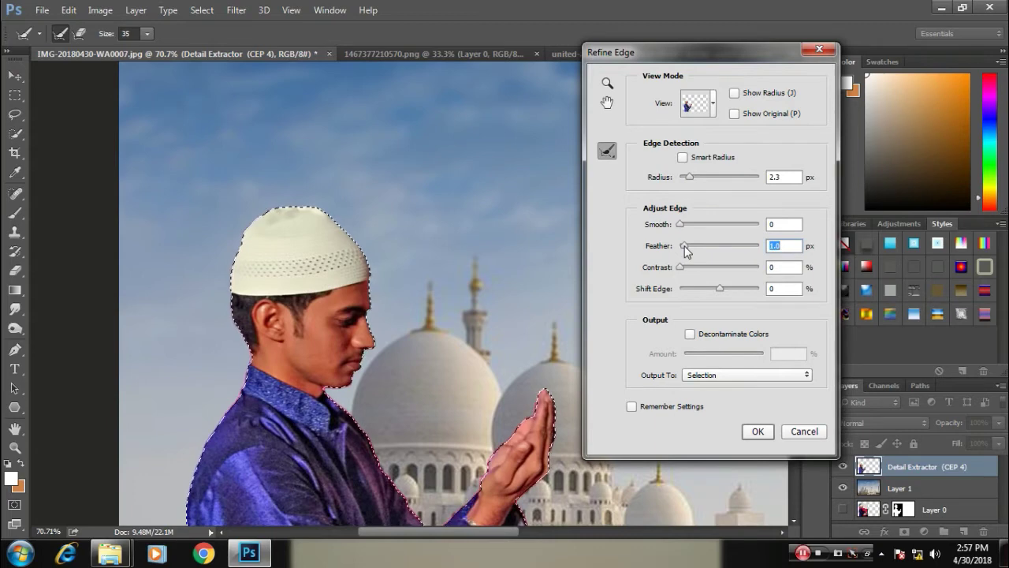
{"action": "left_click", "coordinate": [757, 432]}
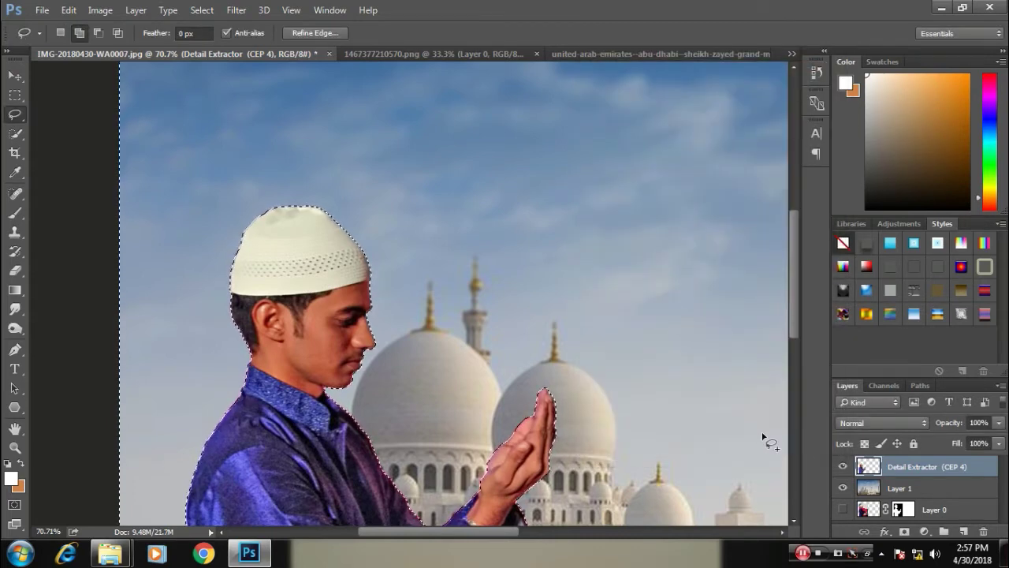
Step: Clear the selection, inspect the cap and forehead edge up close, then fit the image on screen
{"action": "key", "text": "ctrl+d"}
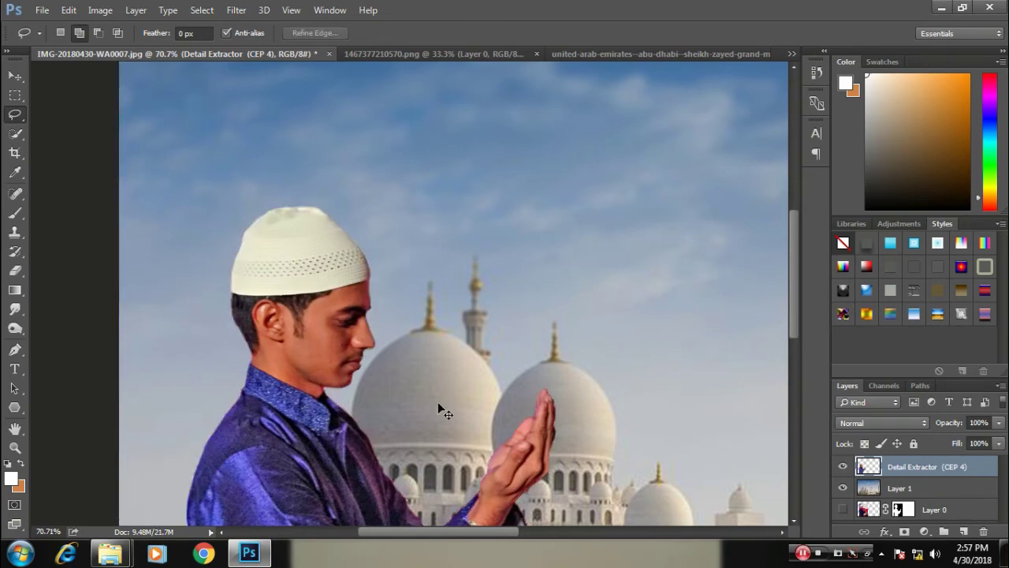
{"action": "left_click_drag", "start_coordinate": [475, 328], "coordinate": [509, 360]}
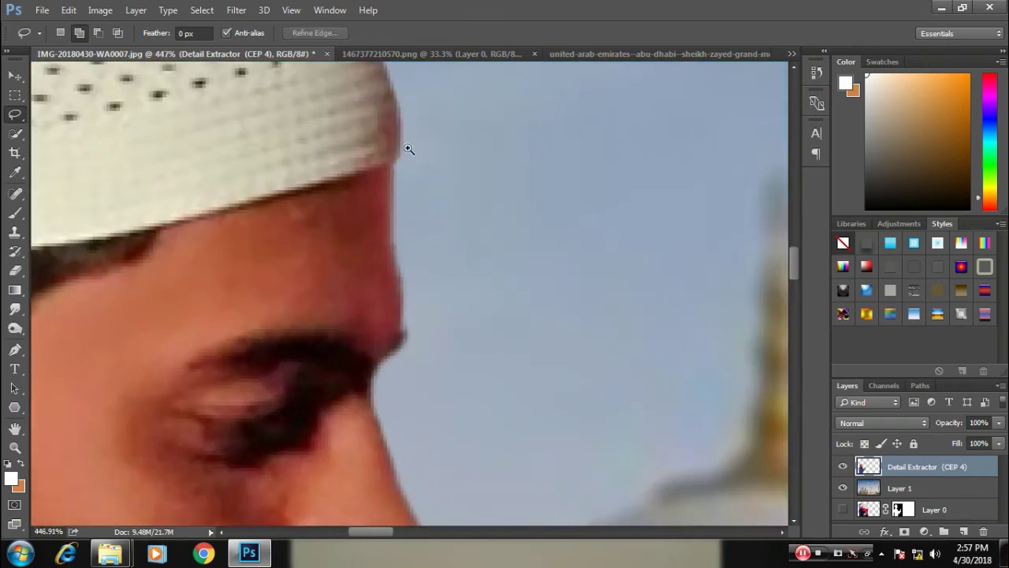
{"action": "scroll", "coordinate": [449, 284], "scroll_direction": "down", "scroll_amount": 5}
{"action": "scroll", "coordinate": [503, 317], "scroll_direction": "down", "scroll_amount": 2}
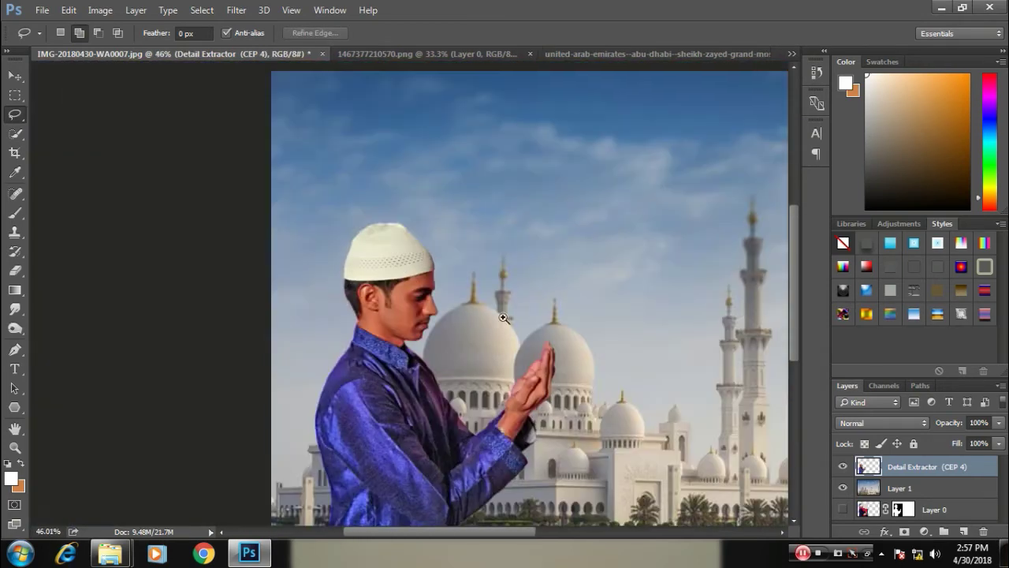
{"action": "left_click", "coordinate": [15, 75]}
{"action": "key", "text": "ctrl+0"}
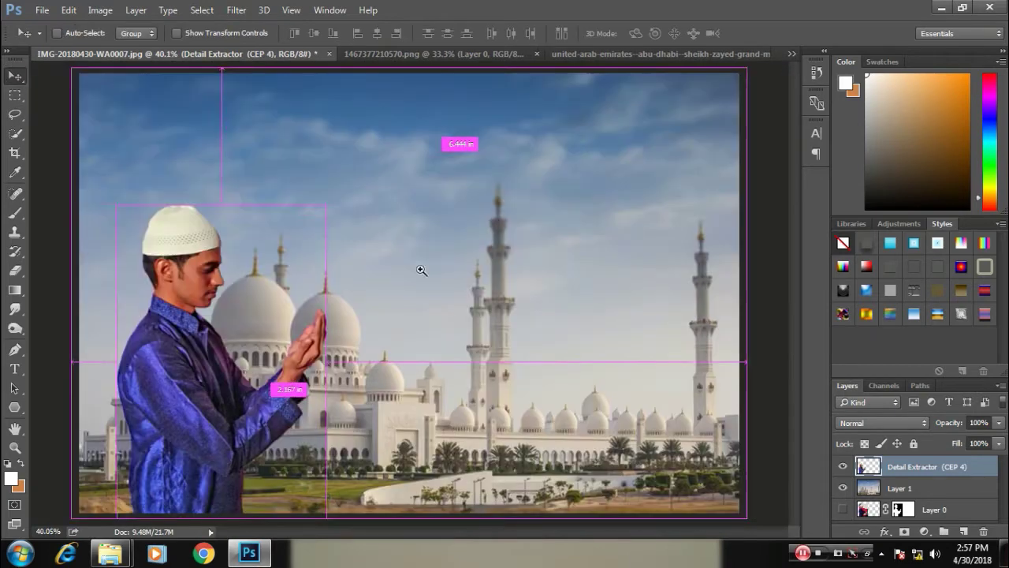
{"action": "scroll", "coordinate": [212, 223], "scroll_direction": "up", "scroll_amount": 2}
{"action": "scroll", "coordinate": [211, 223], "scroll_direction": "up", "scroll_amount": 1}
{"action": "scroll", "coordinate": [211, 223], "scroll_direction": "up", "scroll_amount": 1}
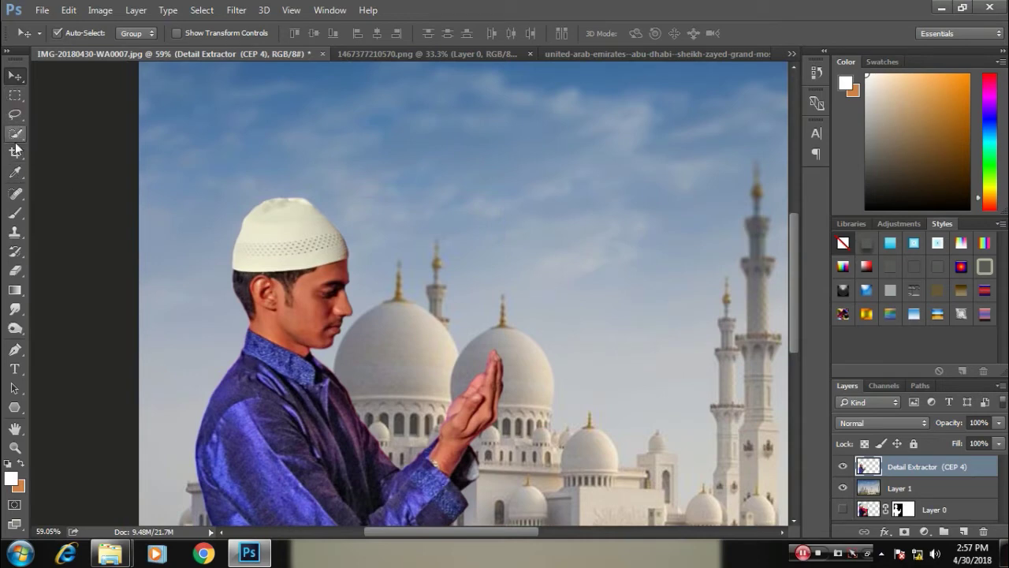
Step: Lasso freehand around the man's neck, shoulder, head and raised hands
{"action": "left_click", "coordinate": [15, 172]}
{"action": "left_click", "coordinate": [15, 114]}
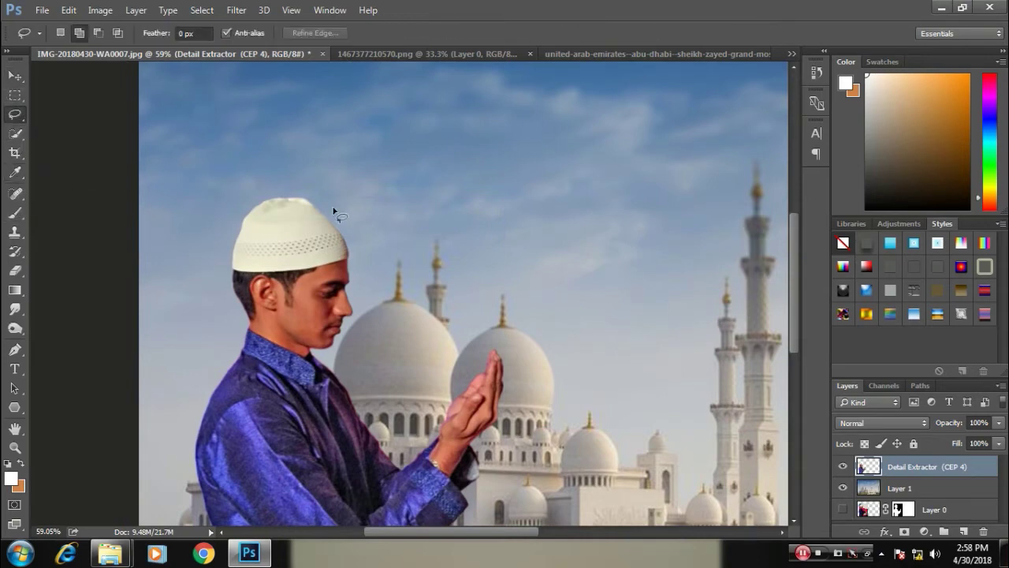
{"action": "left_click_drag", "start_coordinate": [263, 351], "coordinate": [344, 407]}
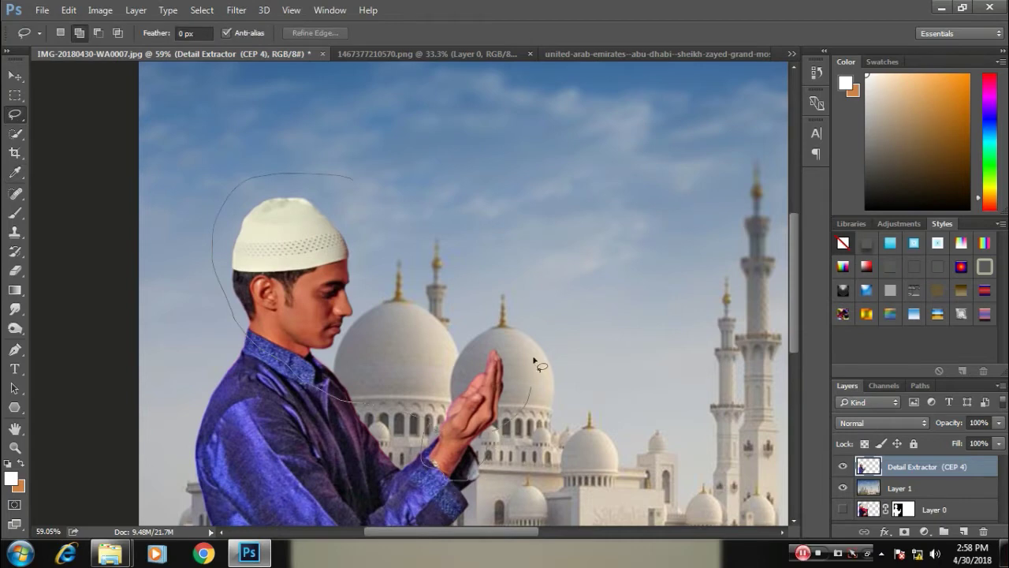
{"action": "left_click_drag", "start_coordinate": [534, 363], "coordinate": [429, 368]}
{"action": "left_click_drag", "start_coordinate": [347, 177], "coordinate": [353, 189]}
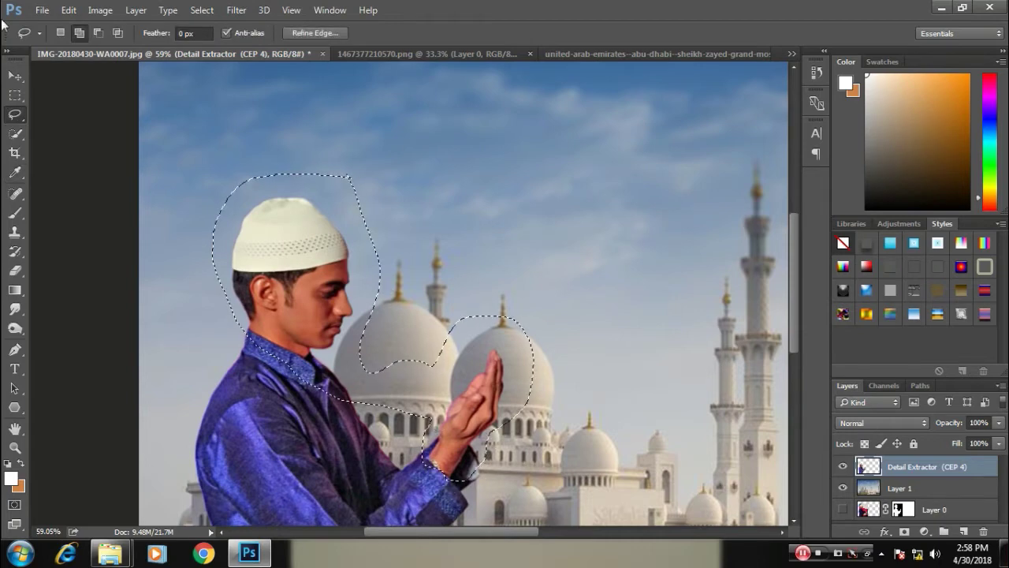
{"action": "left_click", "coordinate": [15, 75]}
{"action": "left_click", "coordinate": [236, 9]}
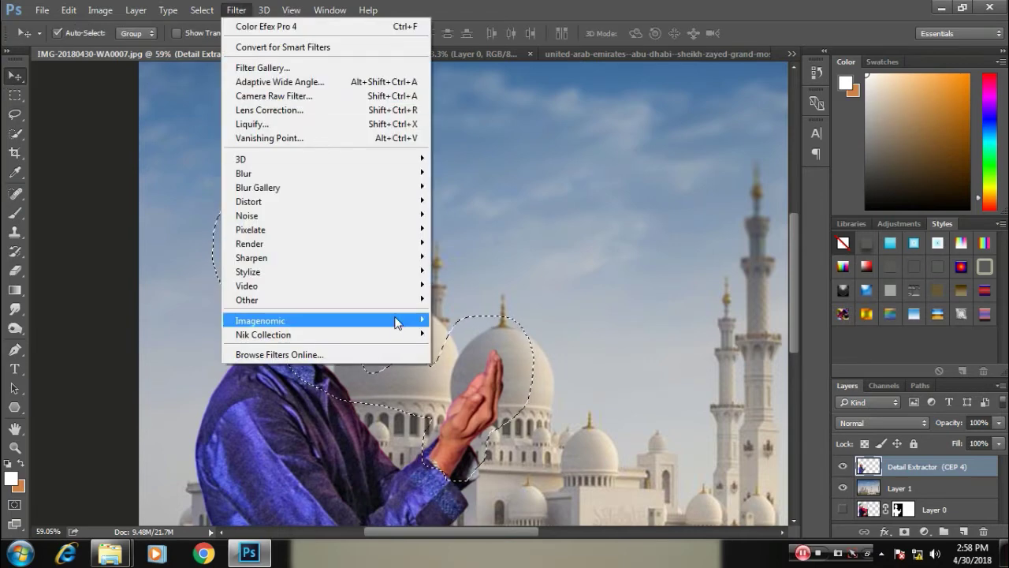
Step: In Color Efex Pro 4, replace Detail Extractor with Contrast Color Range at a 17° Color setting
{"action": "left_click", "coordinate": [489, 349]}
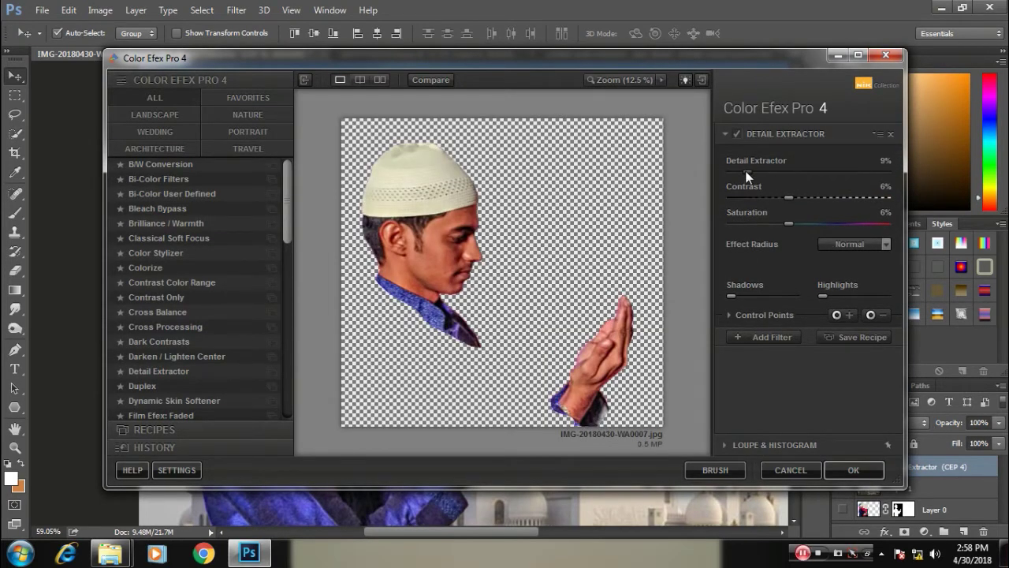
{"action": "left_click", "coordinate": [890, 134]}
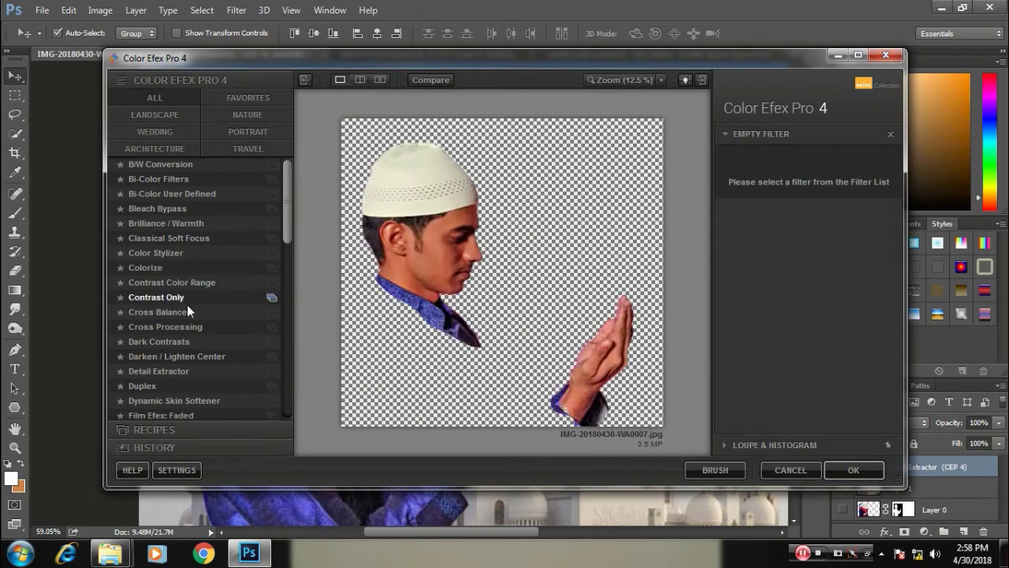
{"action": "left_click", "coordinate": [176, 299]}
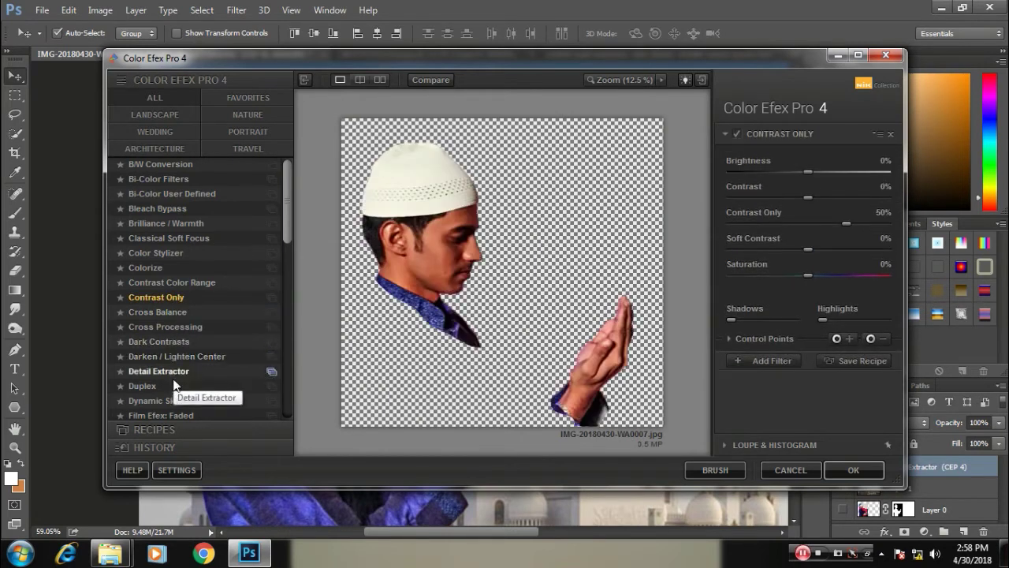
{"action": "left_click", "coordinate": [178, 282]}
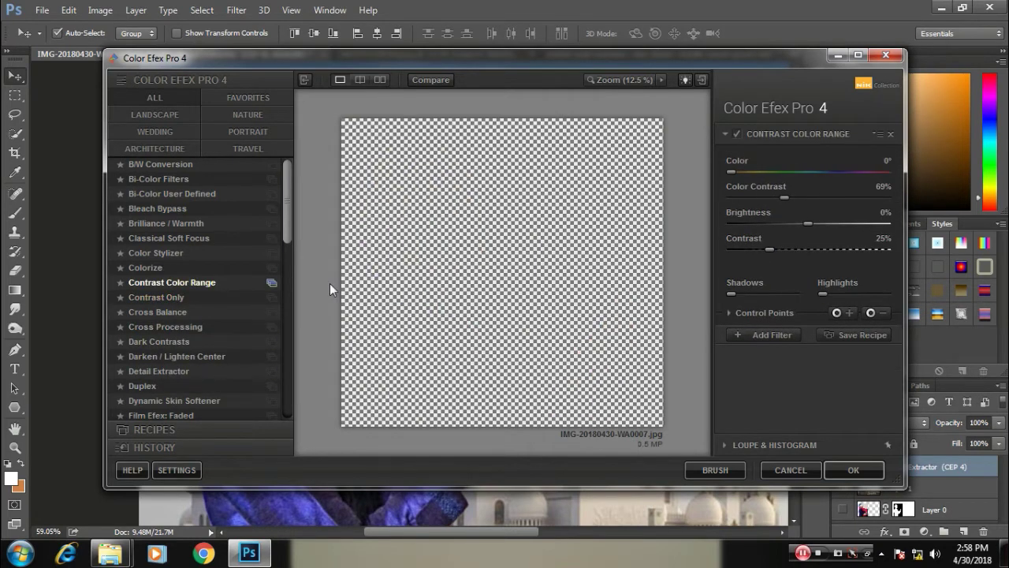
{"action": "mouse_move", "coordinate": [731, 172]}
{"action": "left_mouse_down"}
{"action": "mouse_move", "coordinate": [809, 173]}
{"action": "mouse_move", "coordinate": [739, 174]}
{"action": "left_mouse_up"}
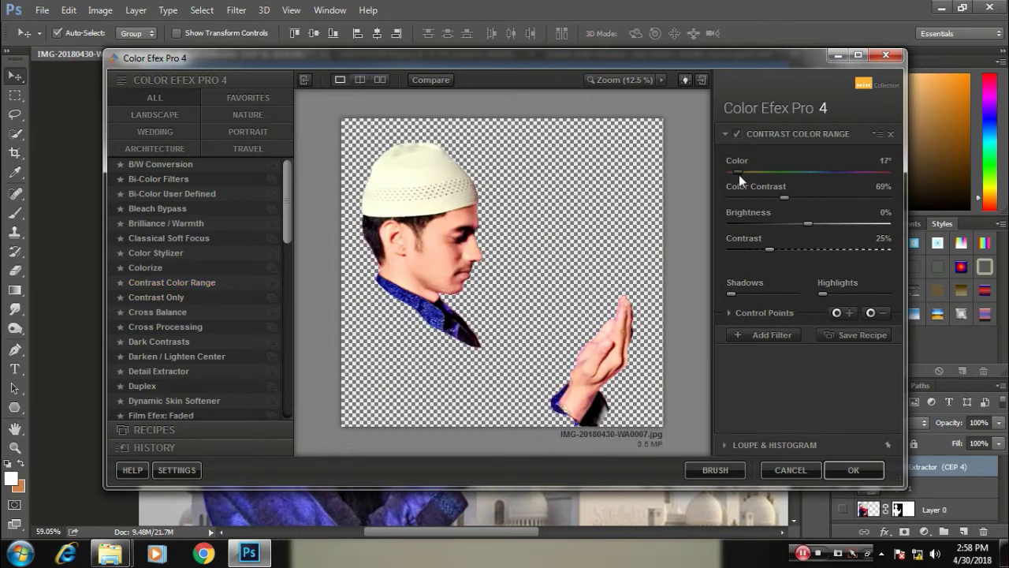
Step: Add a negative control point on the cap, set Color Contrast 53% and Contrast 27%, and apply
{"action": "left_click", "coordinate": [870, 312]}
{"action": "left_click", "coordinate": [420, 171]}
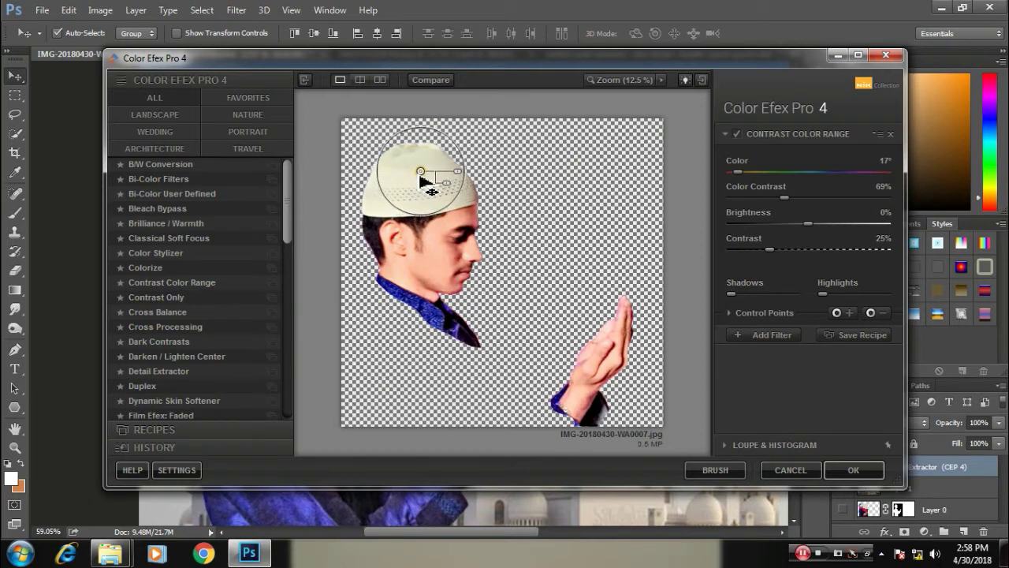
{"action": "left_click_drag", "start_coordinate": [422, 175], "coordinate": [446, 173]}
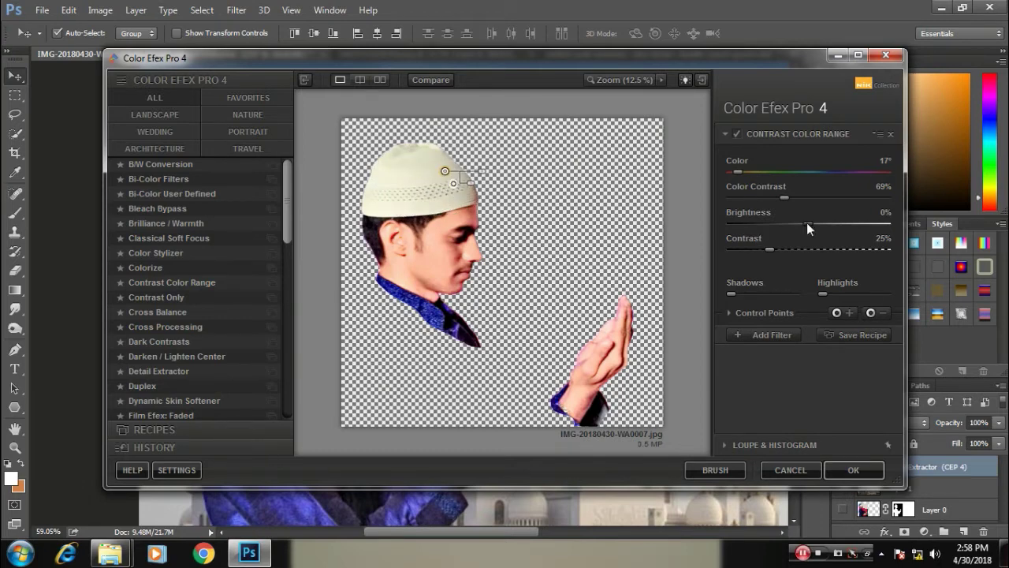
{"action": "left_click_drag", "start_coordinate": [751, 198], "coordinate": [764, 198]}
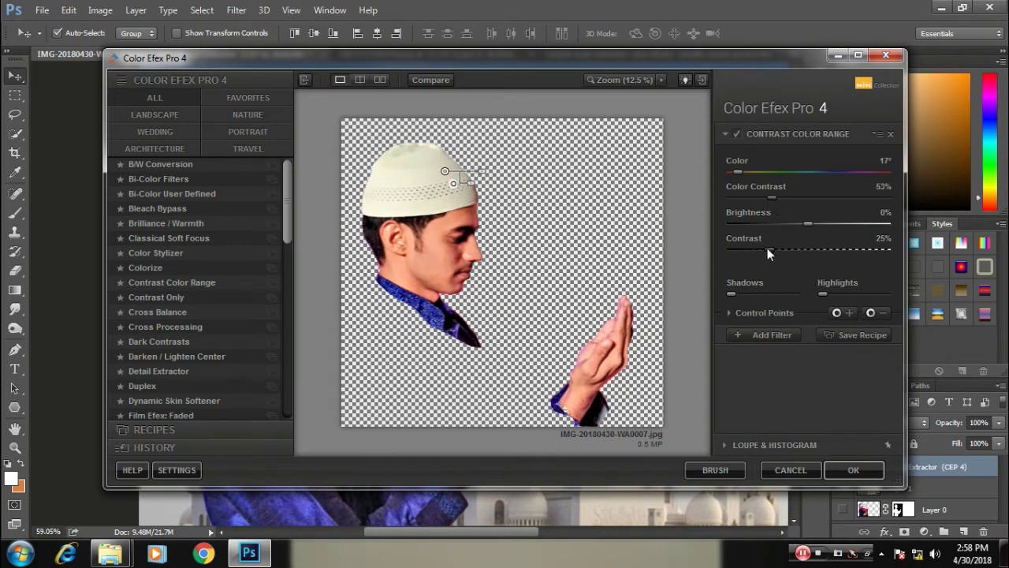
{"action": "left_click_drag", "start_coordinate": [751, 248], "coordinate": [770, 249]}
{"action": "left_click", "coordinate": [853, 470]}
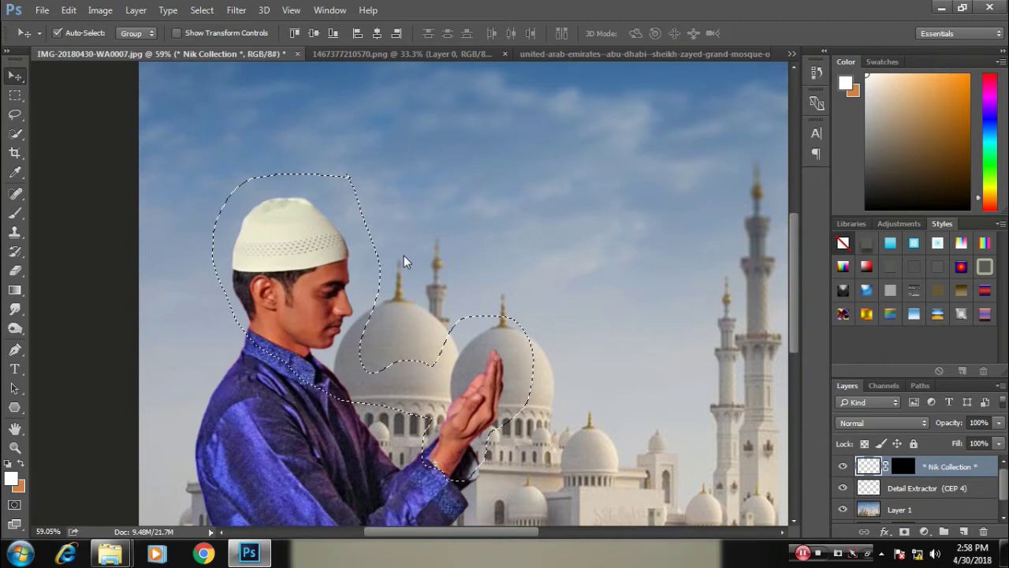
Step: Deselect, erase the leftover edge along the shirt, and align the enhanced head and hands with the figure
{"action": "key", "text": "ctrl+d"}
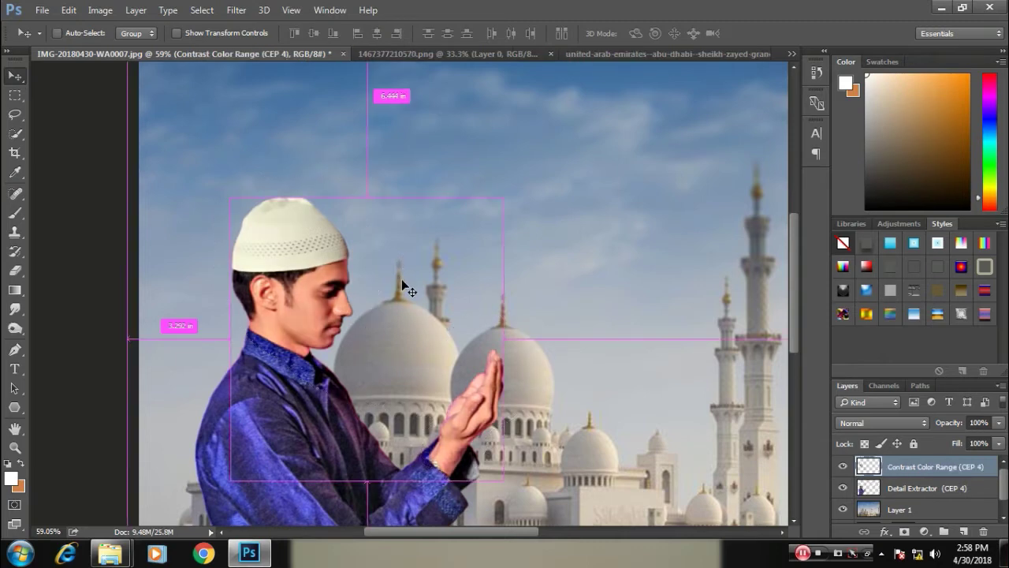
{"action": "key", "text": "e"}
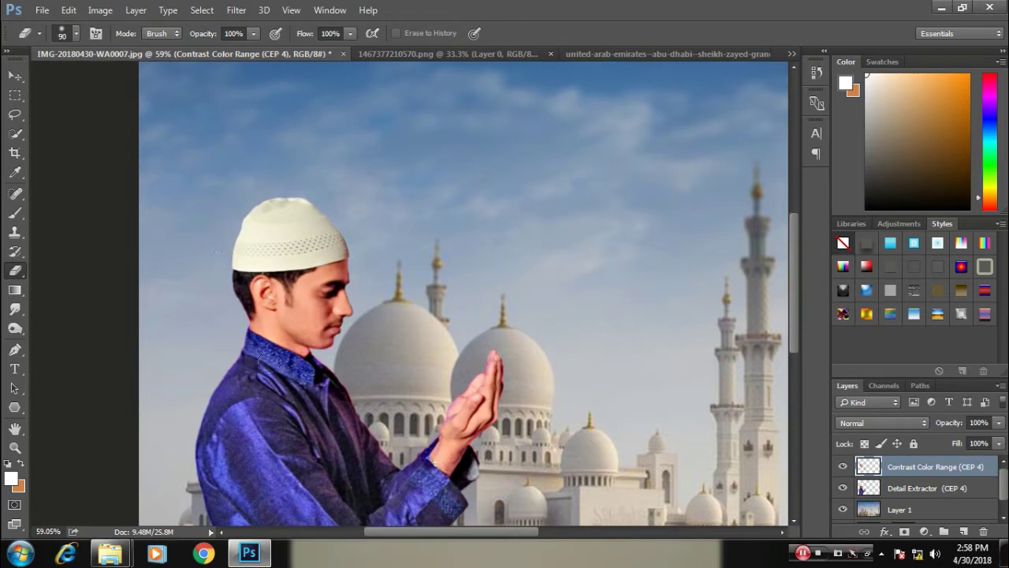
{"action": "left_click_drag", "start_coordinate": [270, 364], "coordinate": [374, 376]}
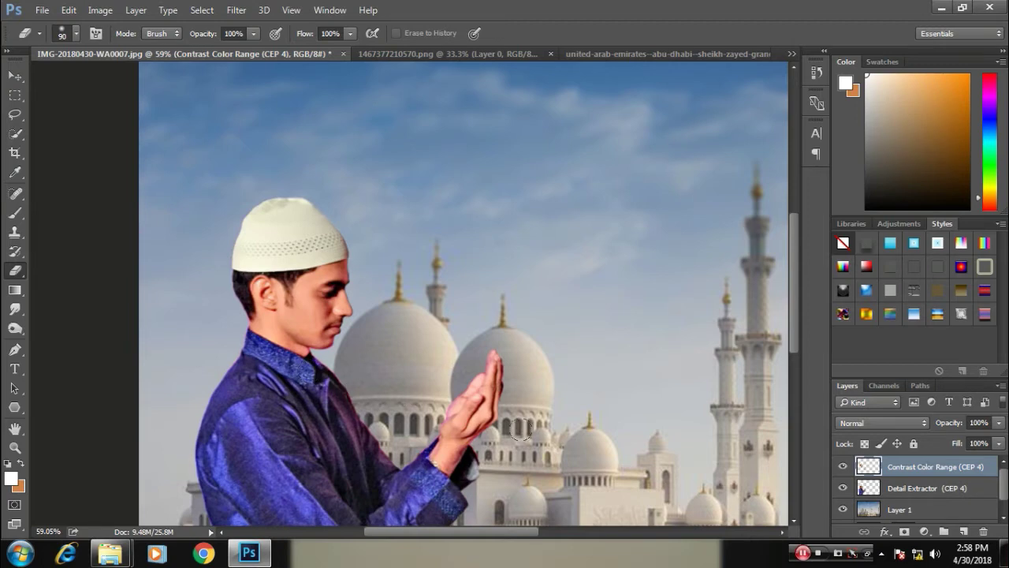
{"action": "left_click_drag", "start_coordinate": [522, 285], "coordinate": [493, 263]}
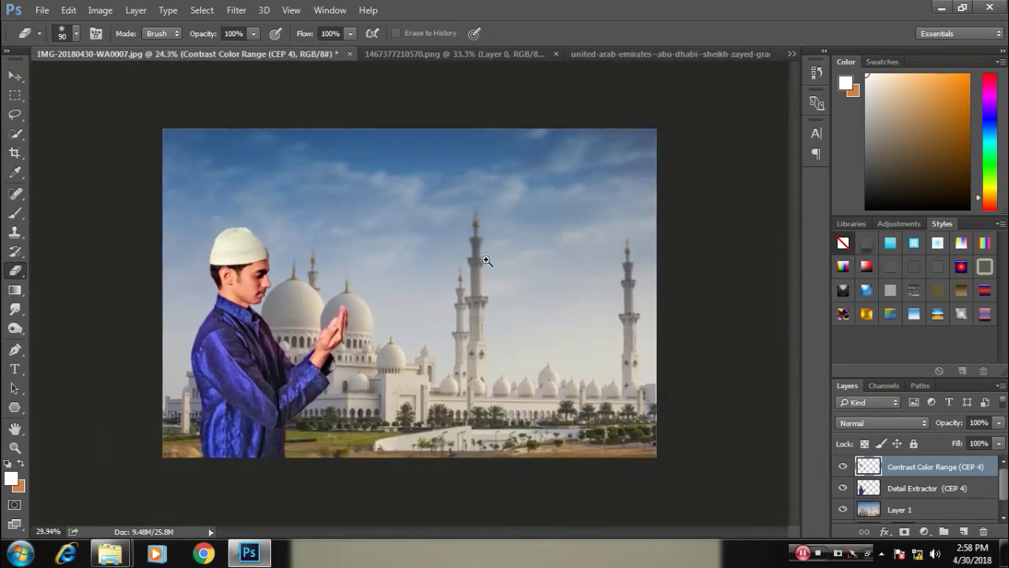
{"action": "left_click", "coordinate": [15, 75]}
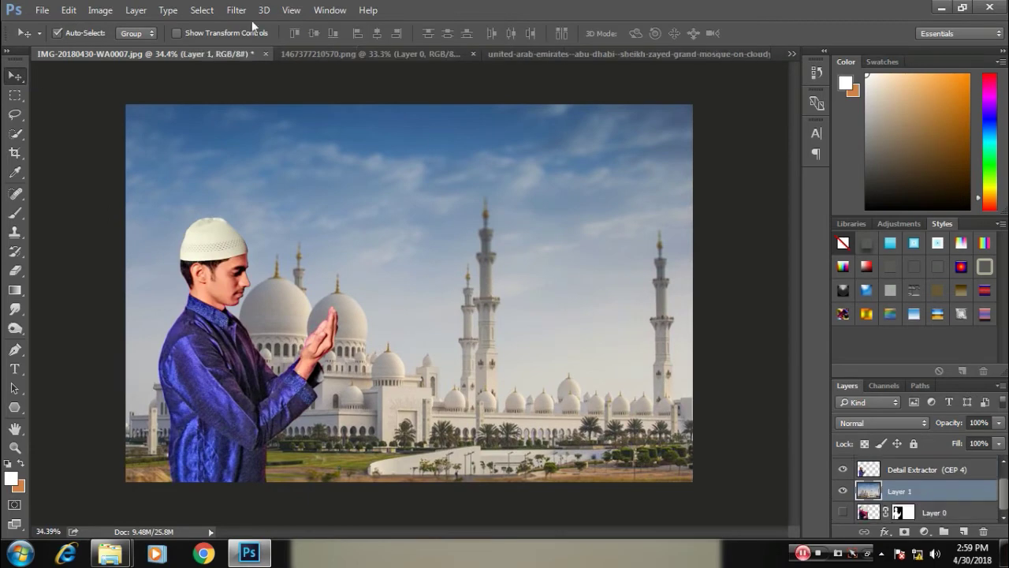
{"action": "mouse_move", "coordinate": [224, 257]}
{"action": "left_mouse_down"}
{"action": "mouse_move", "coordinate": [253, 244]}
{"action": "mouse_move", "coordinate": [308, 265]}
{"action": "left_mouse_up"}
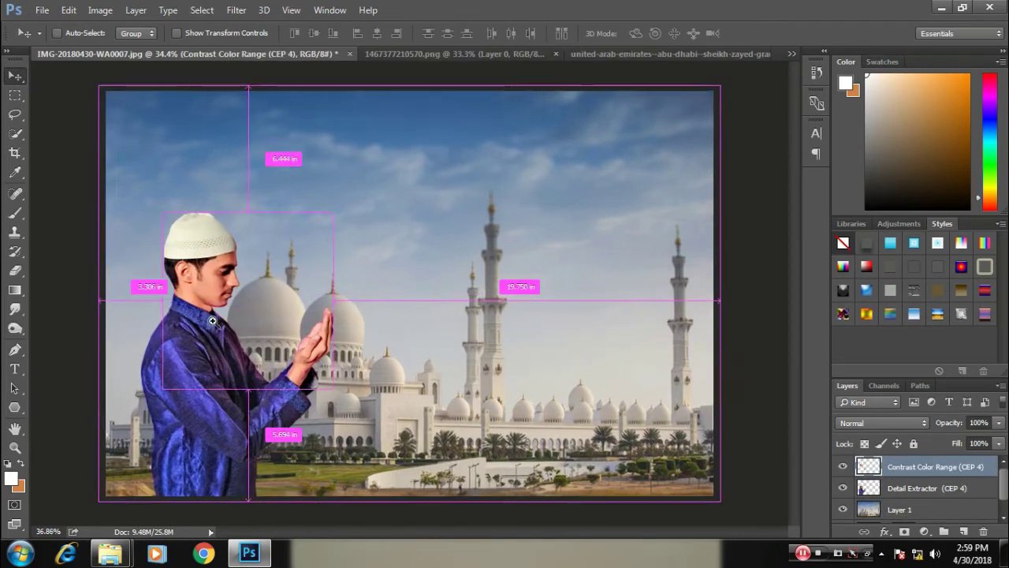
{"action": "scroll", "coordinate": [294, 315], "scroll_direction": "up", "scroll_amount": 3}
Step: Erase stray edges at the wrist, sleeve, collar and neck, then lower the enhanced layer's opacity
{"action": "key", "text": "e"}
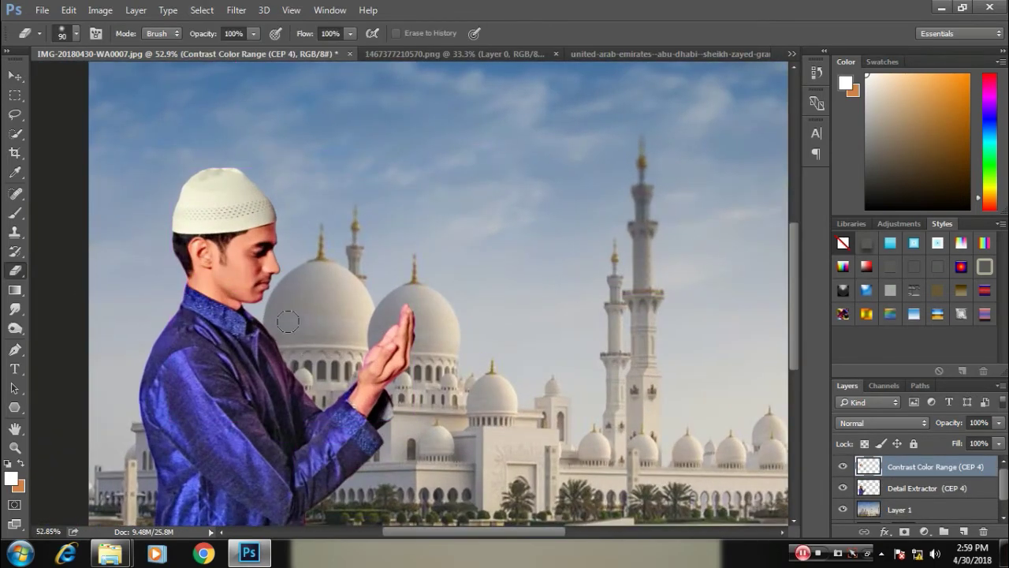
{"action": "left_click_drag", "start_coordinate": [339, 390], "coordinate": [400, 407]}
{"action": "left_click_drag", "start_coordinate": [240, 335], "coordinate": [259, 320]}
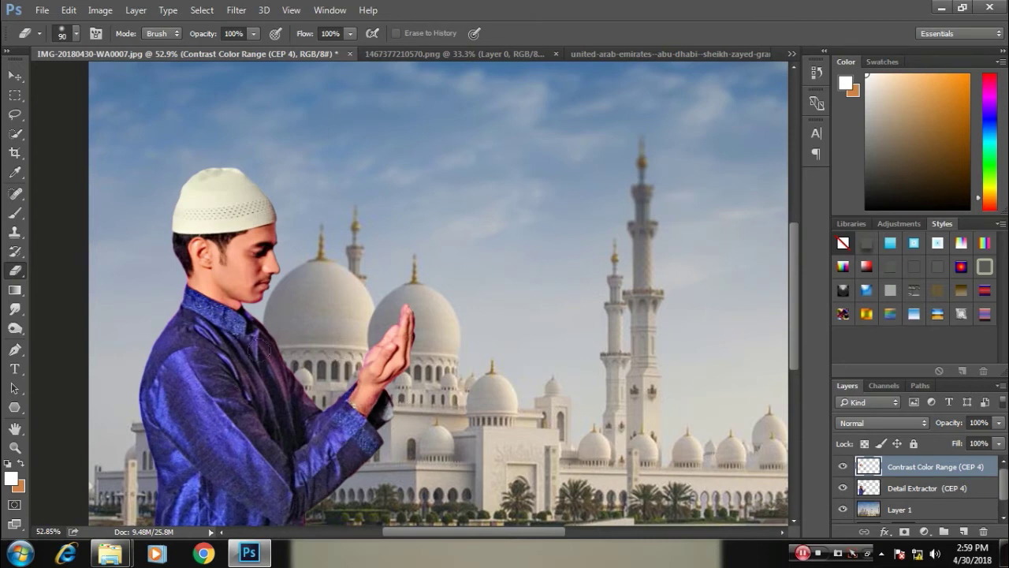
{"action": "left_click", "coordinate": [16, 75]}
{"action": "left_click_drag", "start_coordinate": [215, 250], "coordinate": [294, 250]}
{"action": "key", "text": "ctrl+z"}
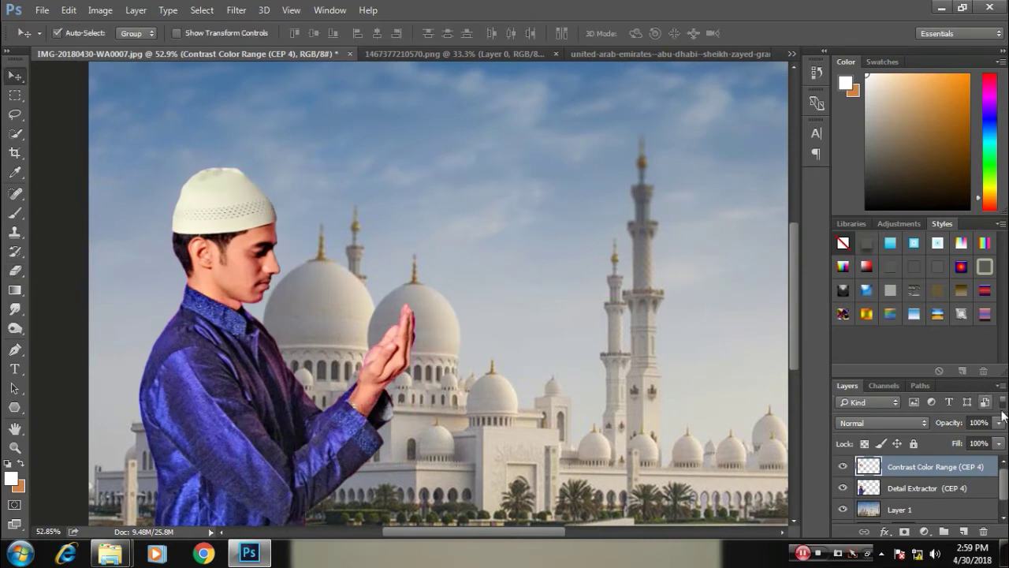
{"action": "left_click_drag", "start_coordinate": [947, 426], "coordinate": [954, 427]}
Step: In Camera Raw on the mosque background, set Vibrance +65, raise exposure and contrast, and lift shadows
{"action": "left_click", "coordinate": [929, 512]}
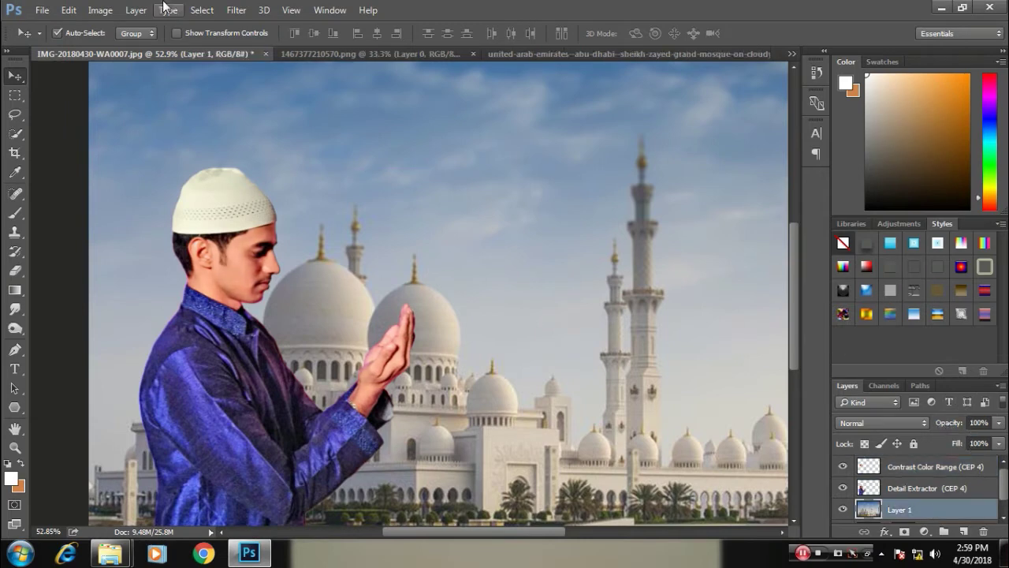
{"action": "left_click", "coordinate": [244, 10]}
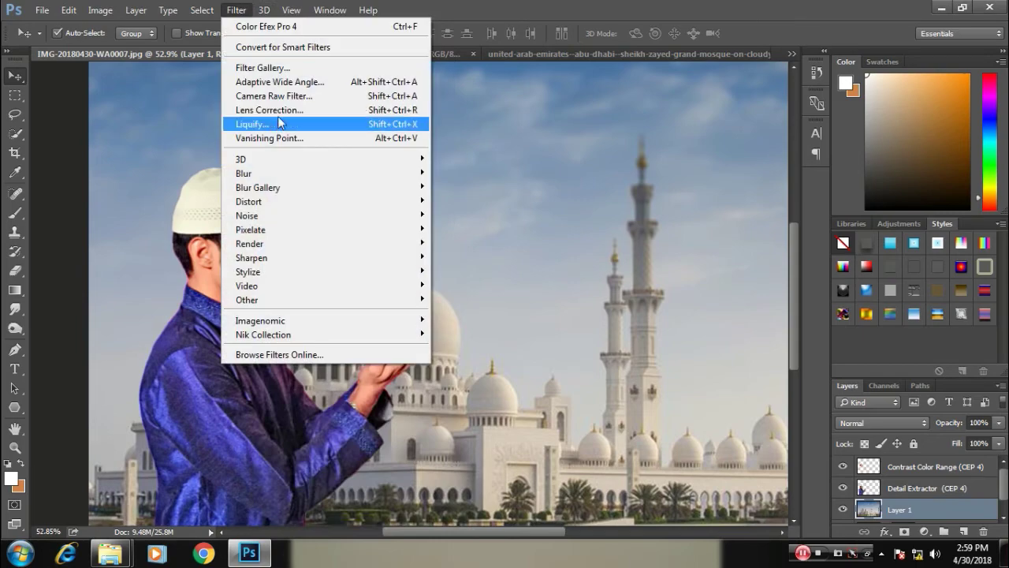
{"action": "left_click", "coordinate": [300, 98]}
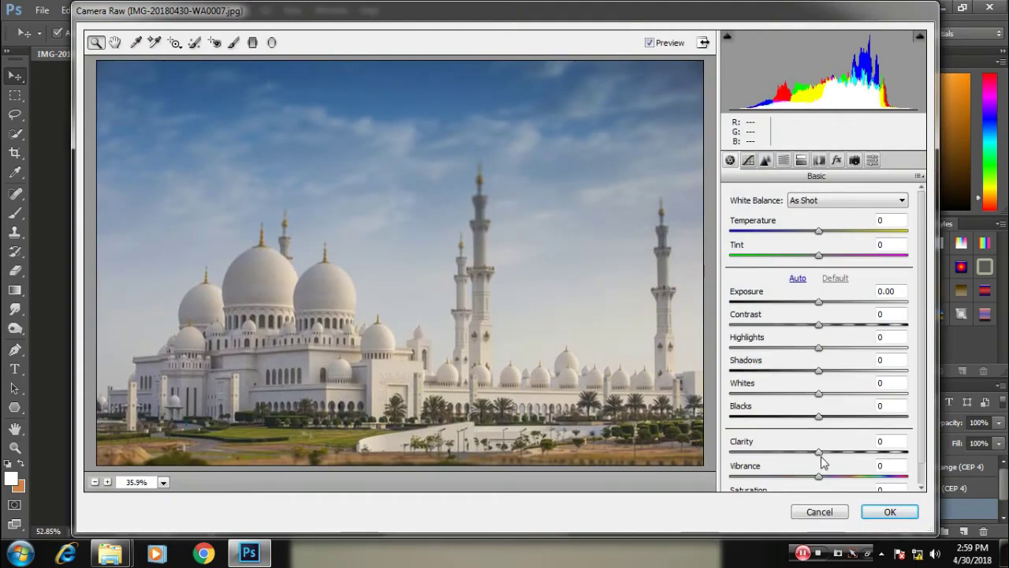
{"action": "left_click_drag", "start_coordinate": [819, 476], "coordinate": [876, 476]}
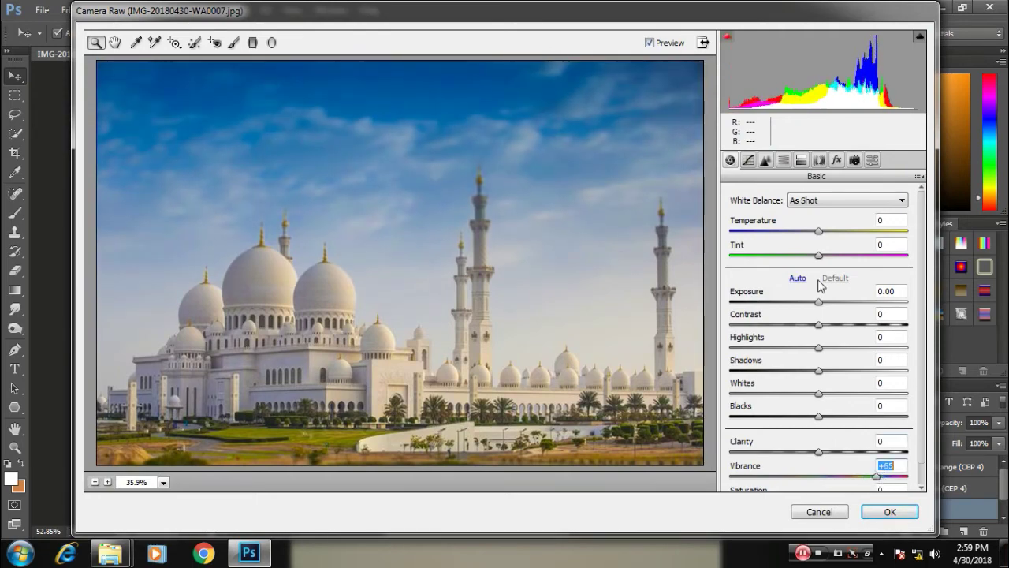
{"action": "mouse_move", "coordinate": [820, 304]}
{"action": "left_mouse_down"}
{"action": "mouse_move", "coordinate": [842, 325]}
{"action": "mouse_move", "coordinate": [830, 303]}
{"action": "left_mouse_up"}
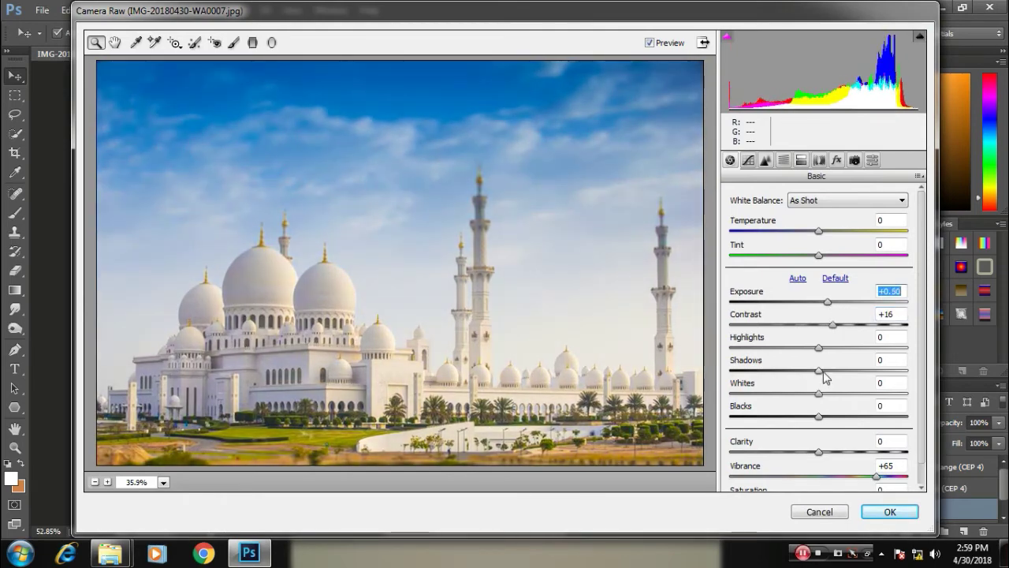
{"action": "left_click_drag", "start_coordinate": [818, 371], "coordinate": [886, 376]}
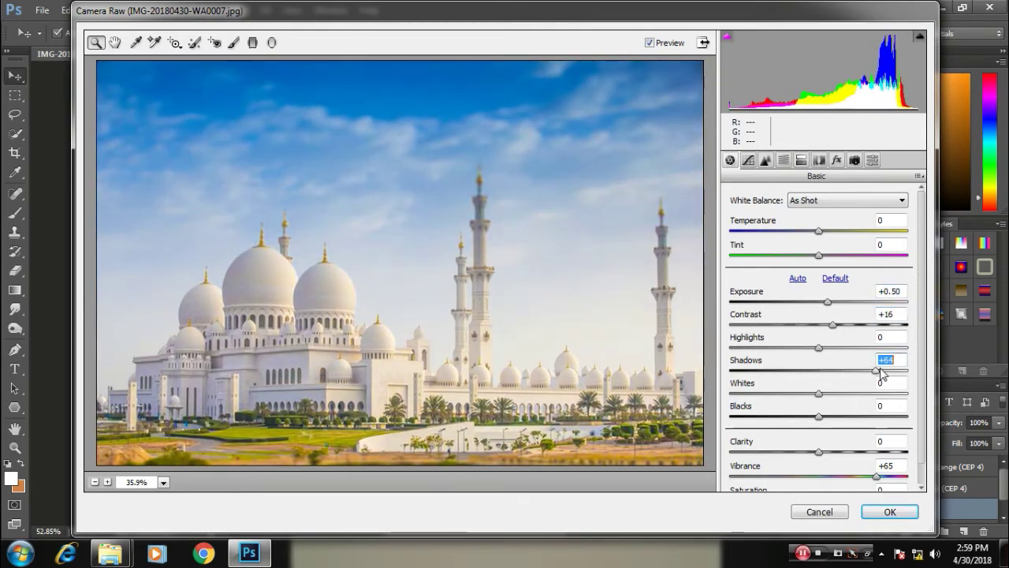
Step: Adjust HSL: blues hue 0, blues luminance +5, brighter aquas, stronger blue saturation, then apply
{"action": "left_click", "coordinate": [803, 162]}
{"action": "left_click", "coordinate": [782, 160]}
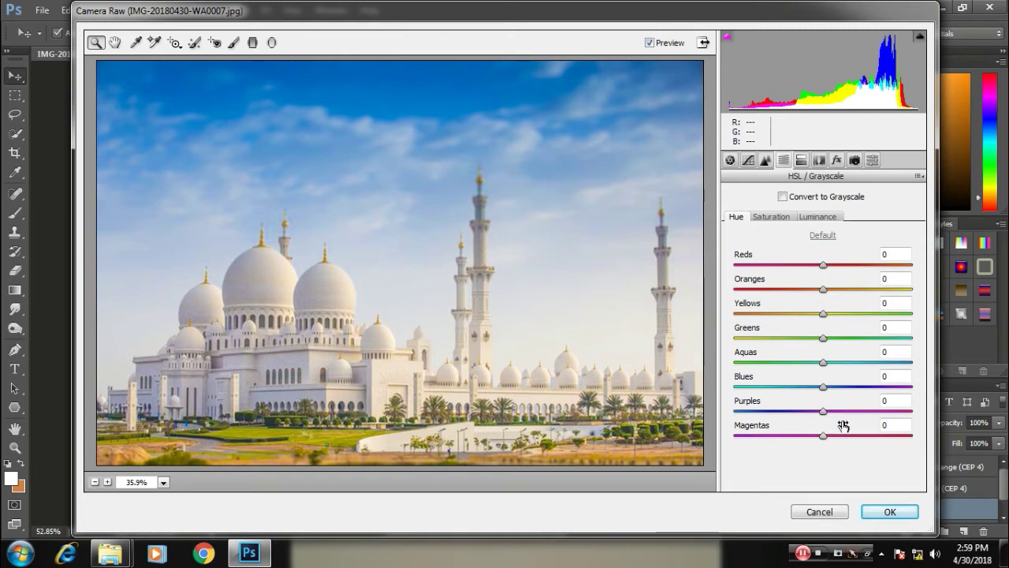
{"action": "left_click_drag", "start_coordinate": [823, 386], "coordinate": [842, 402]}
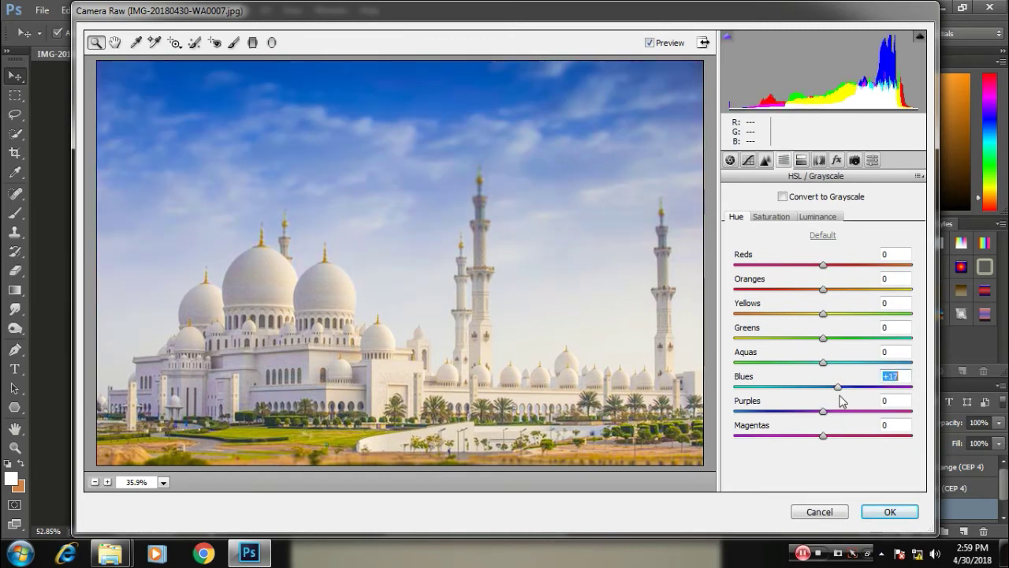
{"action": "left_click", "coordinate": [823, 235]}
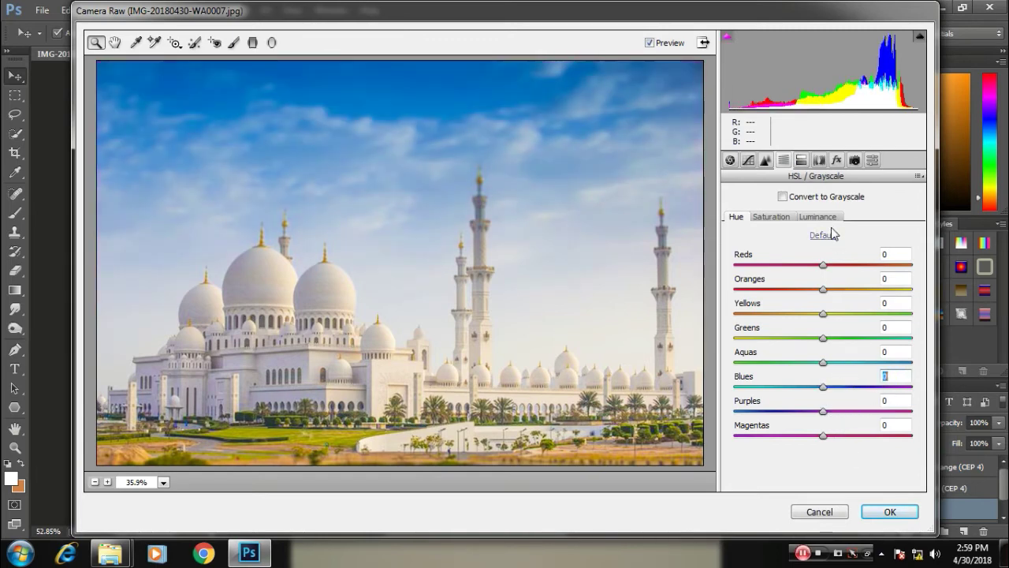
{"action": "left_click", "coordinate": [817, 217]}
{"action": "mouse_move", "coordinate": [823, 386]}
{"action": "left_mouse_down"}
{"action": "mouse_move", "coordinate": [890, 399]}
{"action": "mouse_move", "coordinate": [808, 406]}
{"action": "left_mouse_up"}
{"action": "left_click", "coordinate": [827, 386]}
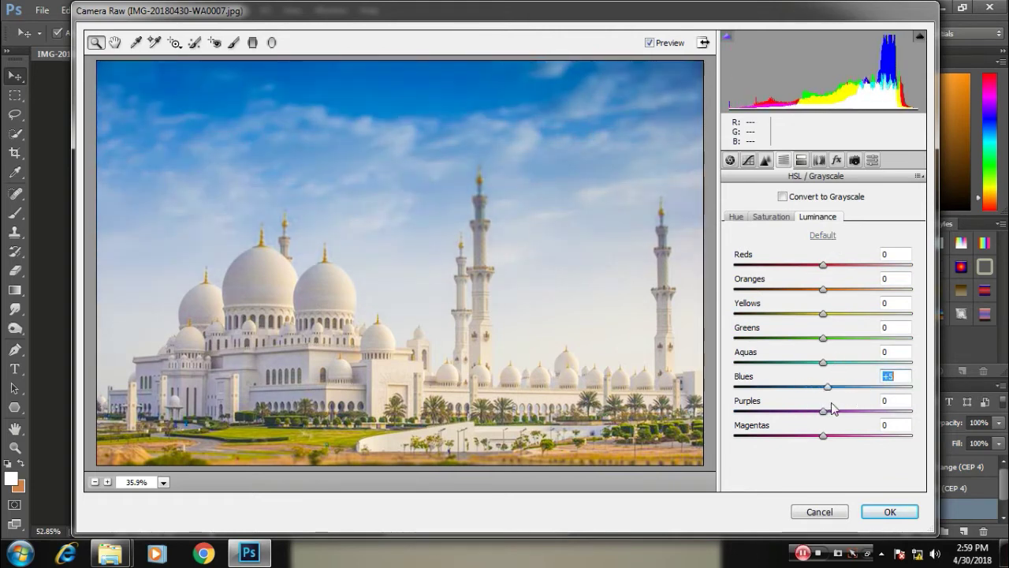
{"action": "left_click", "coordinate": [824, 362]}
{"action": "mouse_move", "coordinate": [833, 369]}
{"action": "left_mouse_down"}
{"action": "mouse_move", "coordinate": [855, 371]}
{"action": "mouse_move", "coordinate": [817, 396]}
{"action": "mouse_move", "coordinate": [835, 397]}
{"action": "left_mouse_up"}
{"action": "left_click", "coordinate": [788, 219]}
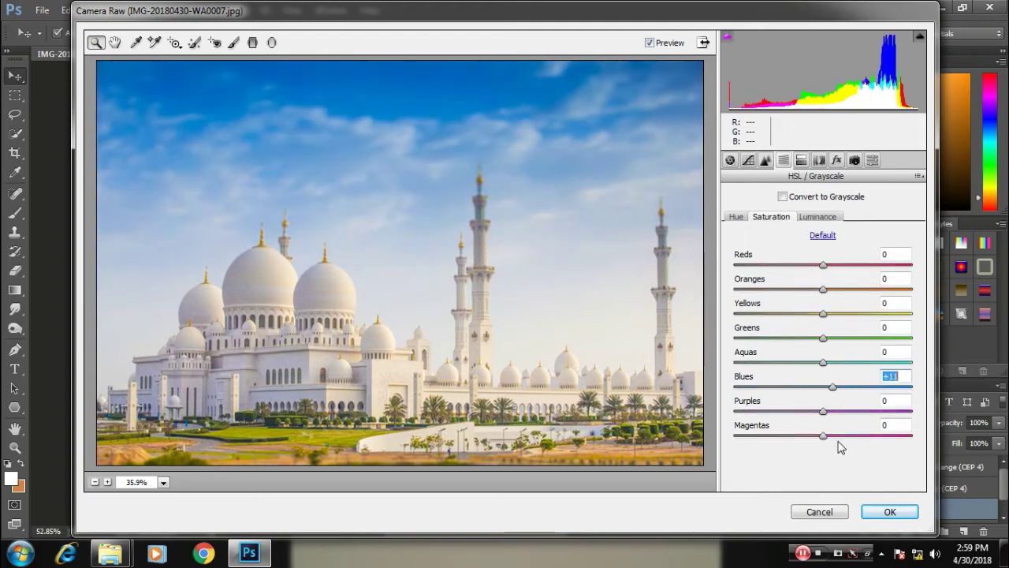
{"action": "left_click", "coordinate": [891, 510]}
Step: Zoom out to the whole card and move the man's layer slightly right
{"action": "left_click_drag", "start_coordinate": [467, 285], "coordinate": [247, 212]}
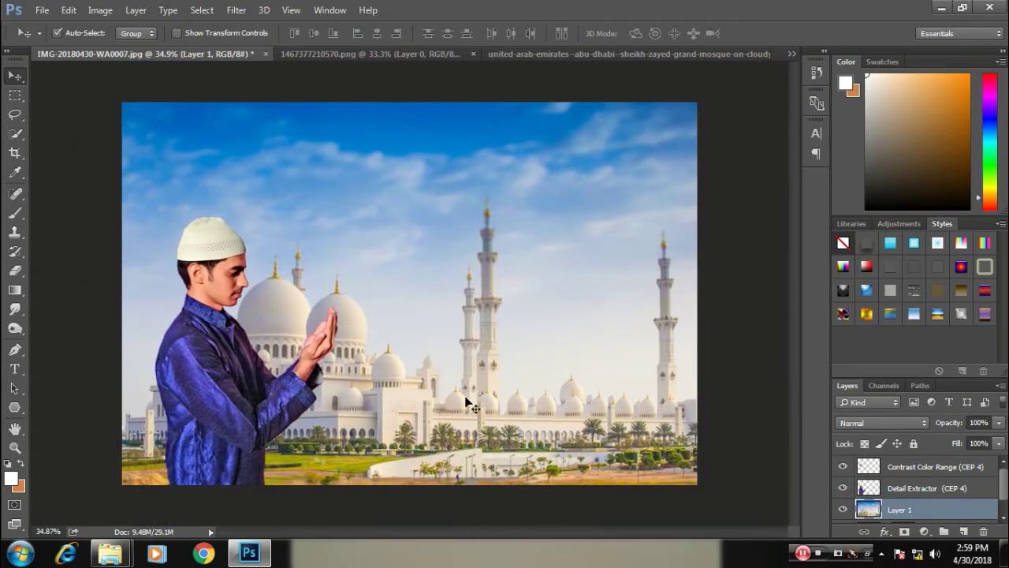
{"action": "left_click", "coordinate": [914, 465]}
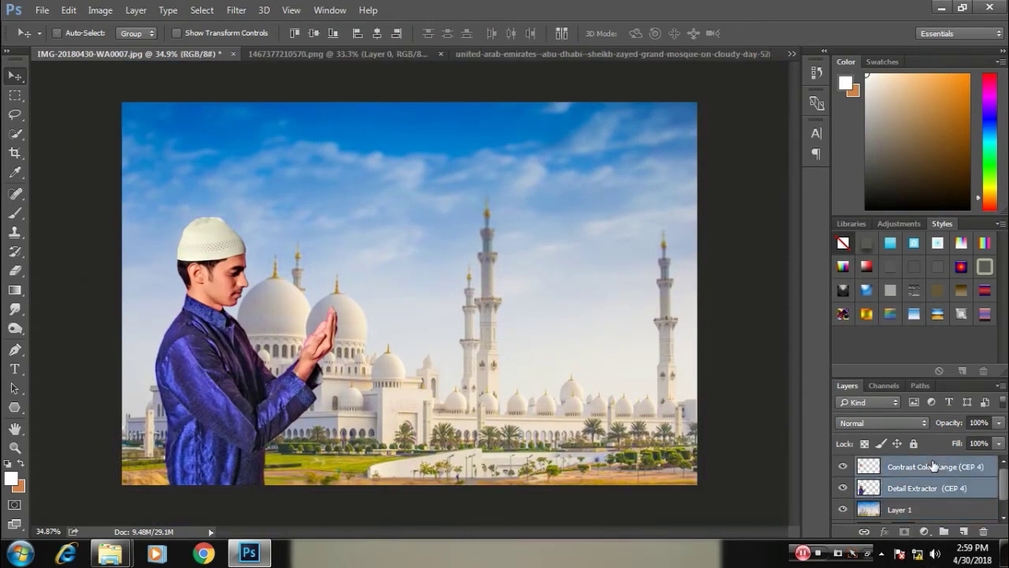
{"action": "mouse_move", "coordinate": [224, 272]}
{"action": "left_mouse_down"}
{"action": "mouse_move", "coordinate": [238, 256]}
{"action": "mouse_move", "coordinate": [246, 266]}
{"action": "left_mouse_up"}
Step: Nudge the man right and down, then stamp all visible layers into a new Layer 2
{"action": "left_click_drag", "start_coordinate": [253, 356], "coordinate": [256, 357]}
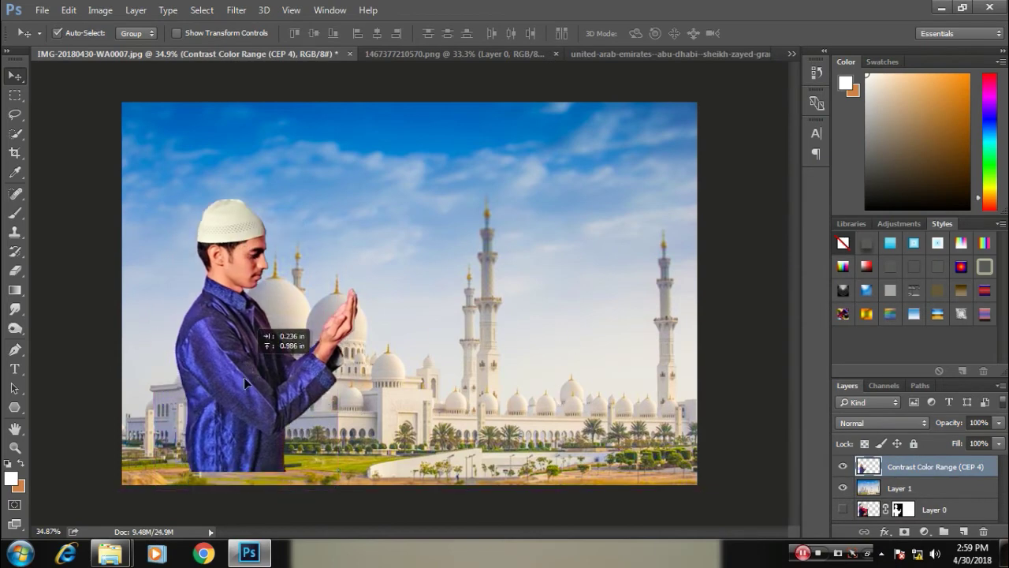
{"action": "scroll", "coordinate": [256, 324], "scroll_direction": "down", "scroll_amount": 2}
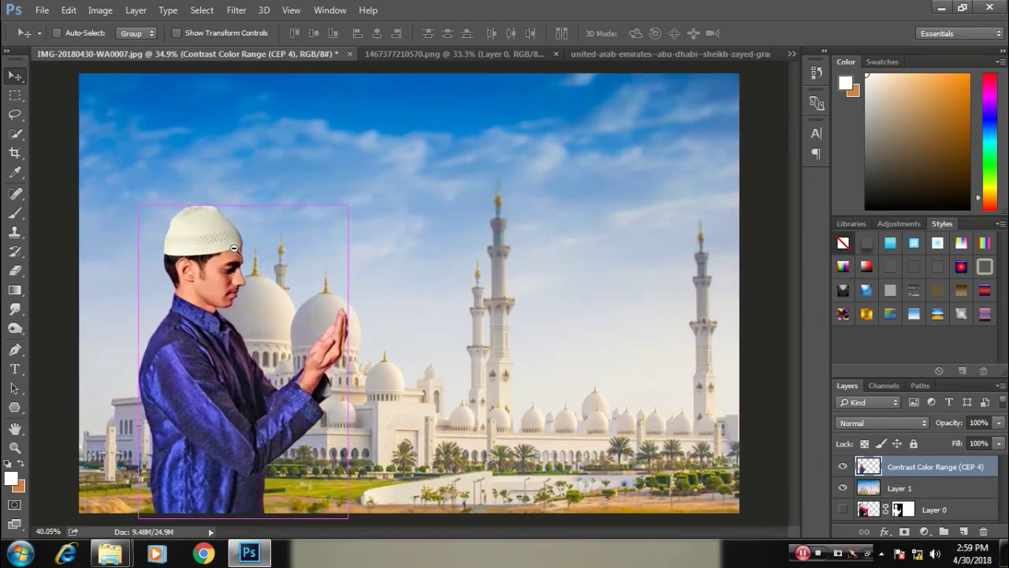
{"action": "mouse_move", "coordinate": [199, 264]}
{"action": "left_mouse_down"}
{"action": "mouse_move", "coordinate": [236, 343]}
{"action": "mouse_move", "coordinate": [396, 363]}
{"action": "mouse_move", "coordinate": [267, 368]}
{"action": "left_mouse_up"}
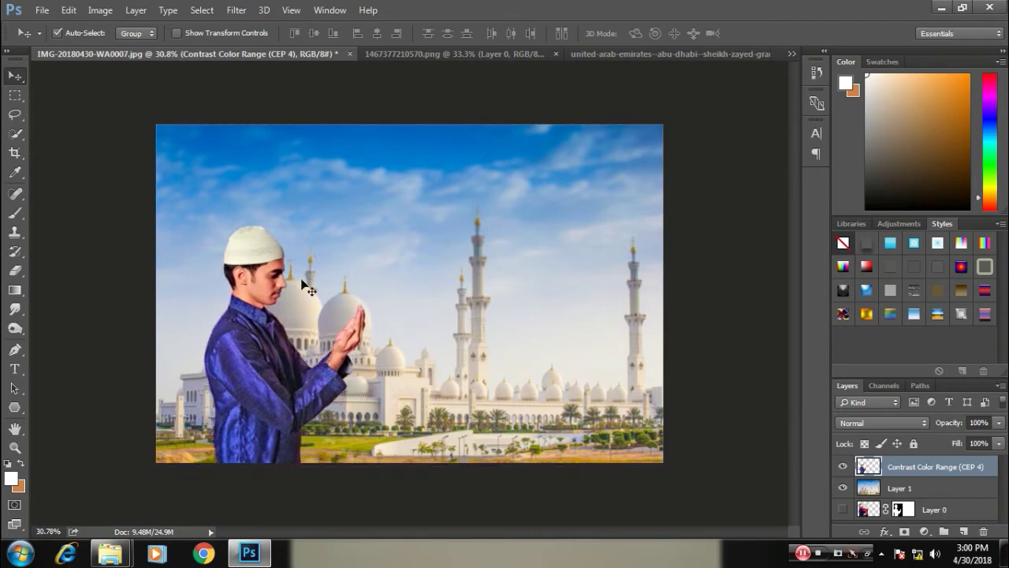
{"action": "scroll", "coordinate": [326, 224], "scroll_direction": "up", "scroll_amount": 1}
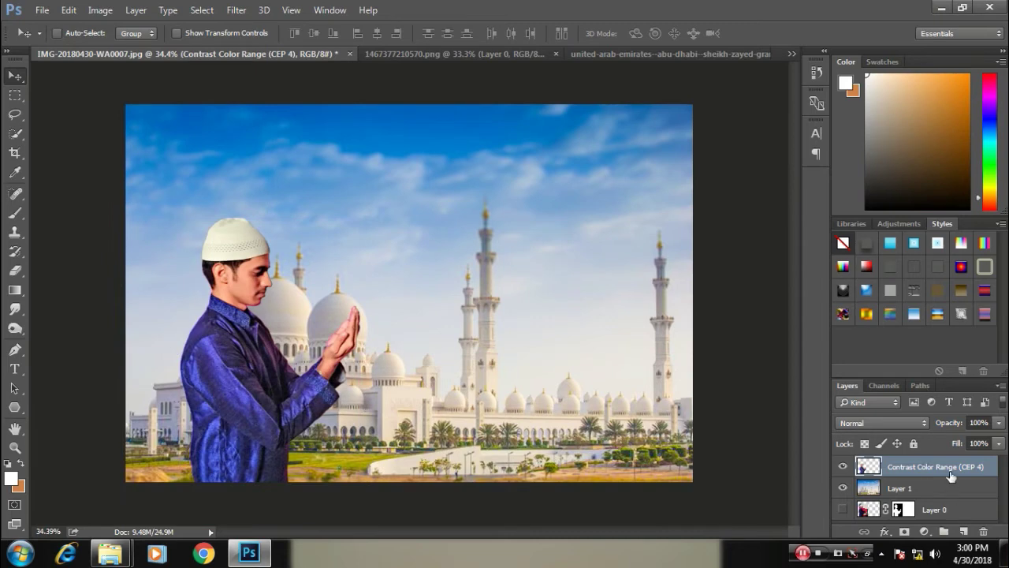
{"action": "key", "text": "ctrl+shift+alt+e"}
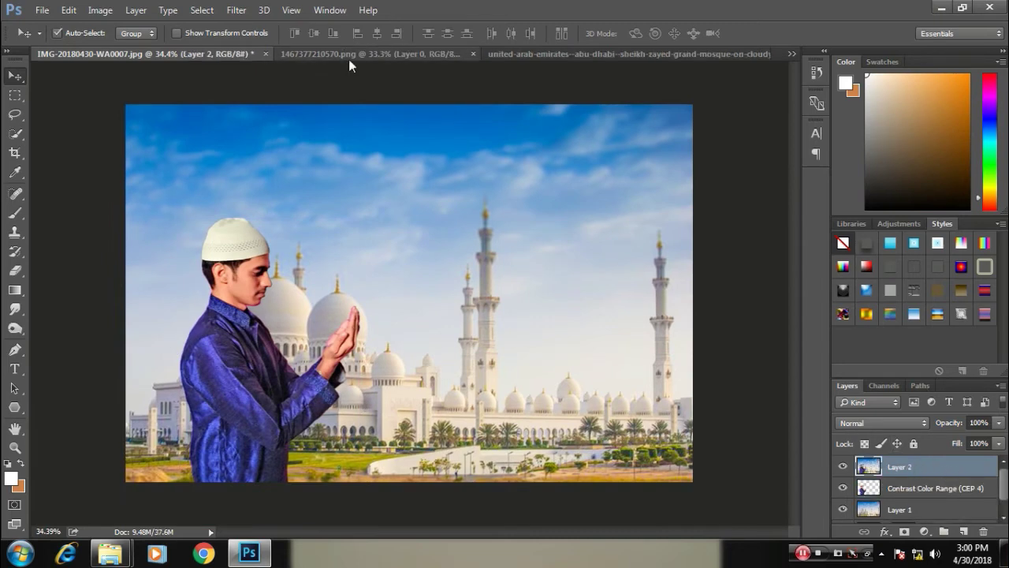
Step: Apply Color Efex Pro 4's Darken / Lighten Center to the merged layer: centre 75%, border -66%
{"action": "left_click", "coordinate": [236, 10]}
{"action": "mouse_move", "coordinate": [326, 334]}
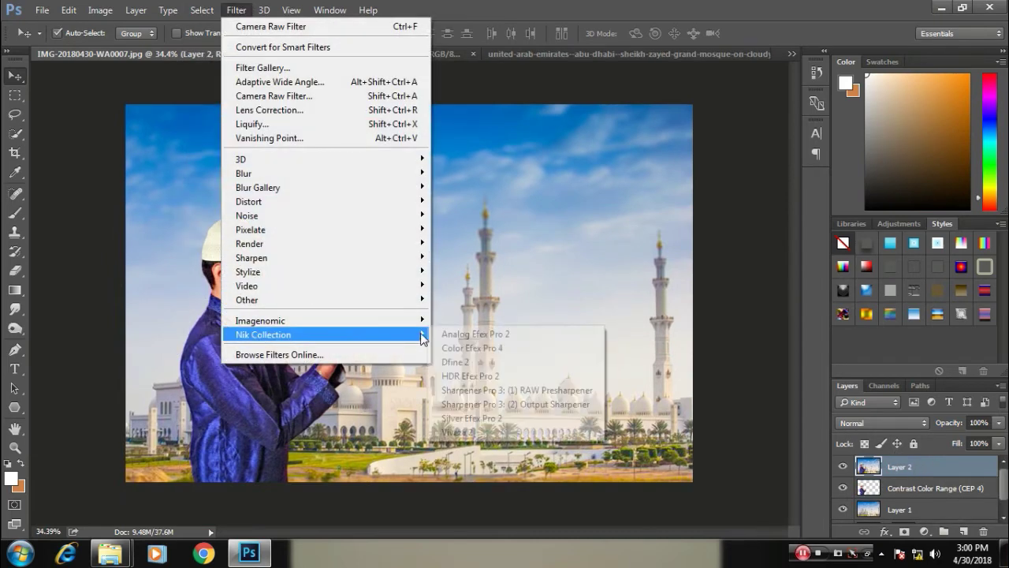
{"action": "left_click", "coordinate": [483, 347]}
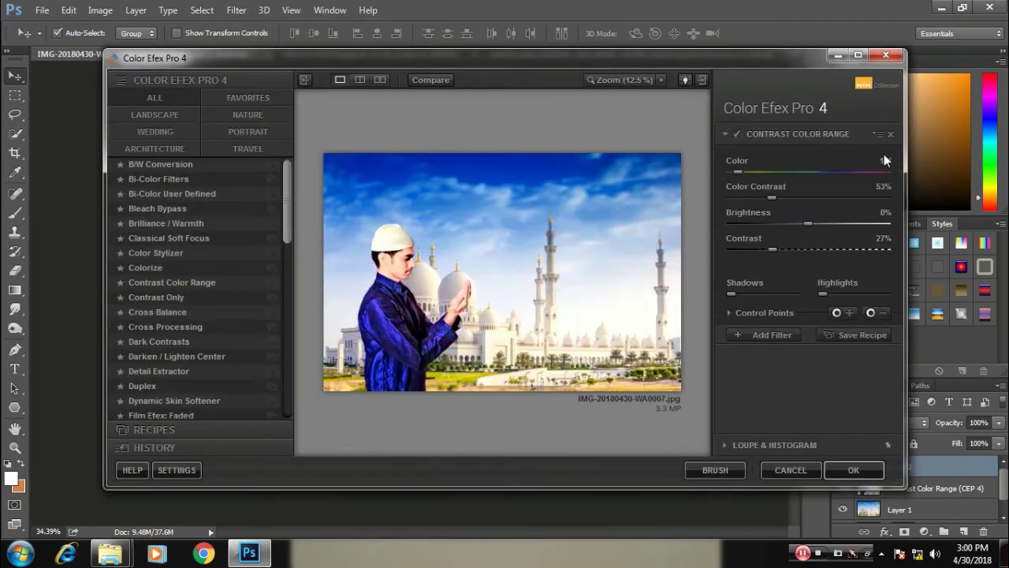
{"action": "left_click", "coordinate": [890, 134]}
{"action": "left_click", "coordinate": [150, 356]}
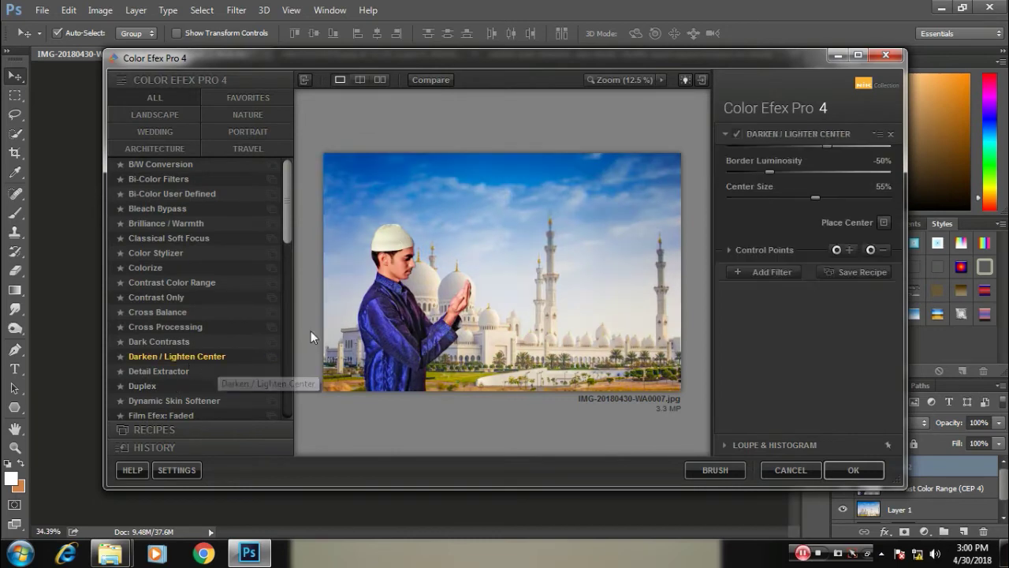
{"action": "left_click_drag", "start_coordinate": [823, 201], "coordinate": [858, 203]}
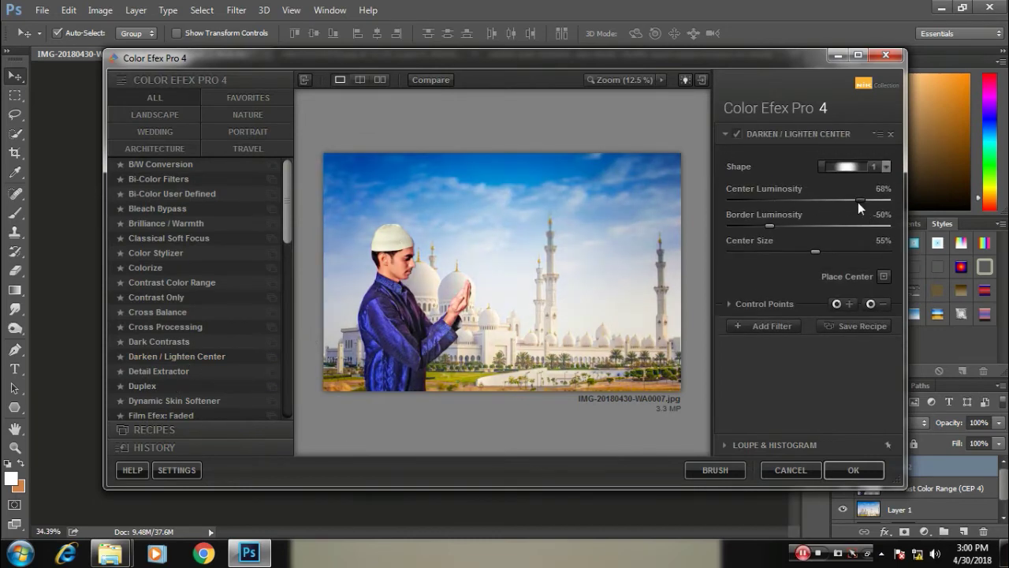
{"action": "left_click_drag", "start_coordinate": [769, 225], "coordinate": [758, 226]}
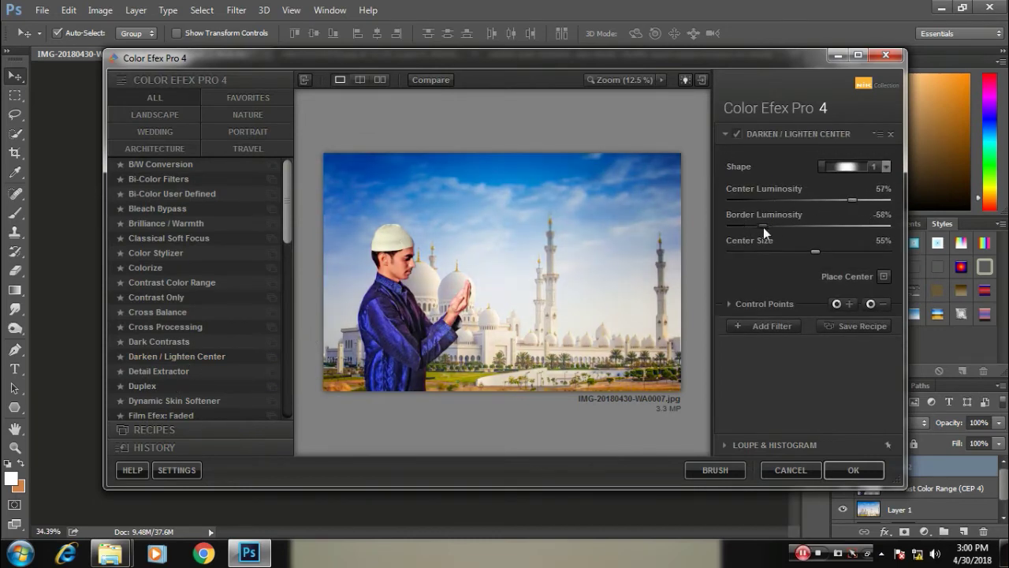
Step: Add control points near the man's hands, fine-tune centre brightness, and add an empty filter stage
{"action": "left_click", "coordinate": [867, 303]}
{"action": "left_click", "coordinate": [434, 246]}
{"action": "mouse_move", "coordinate": [434, 246]}
{"action": "left_mouse_down"}
{"action": "mouse_move", "coordinate": [447, 305]}
{"action": "mouse_move", "coordinate": [596, 311]}
{"action": "mouse_move", "coordinate": [471, 313]}
{"action": "mouse_move", "coordinate": [485, 319]}
{"action": "left_mouse_up"}
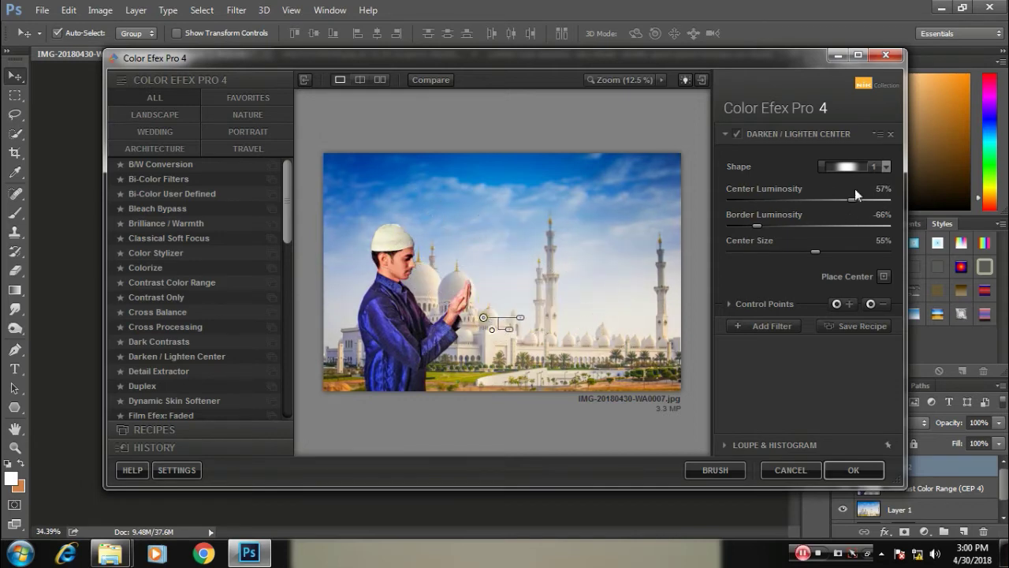
{"action": "left_click_drag", "start_coordinate": [856, 202], "coordinate": [874, 204]}
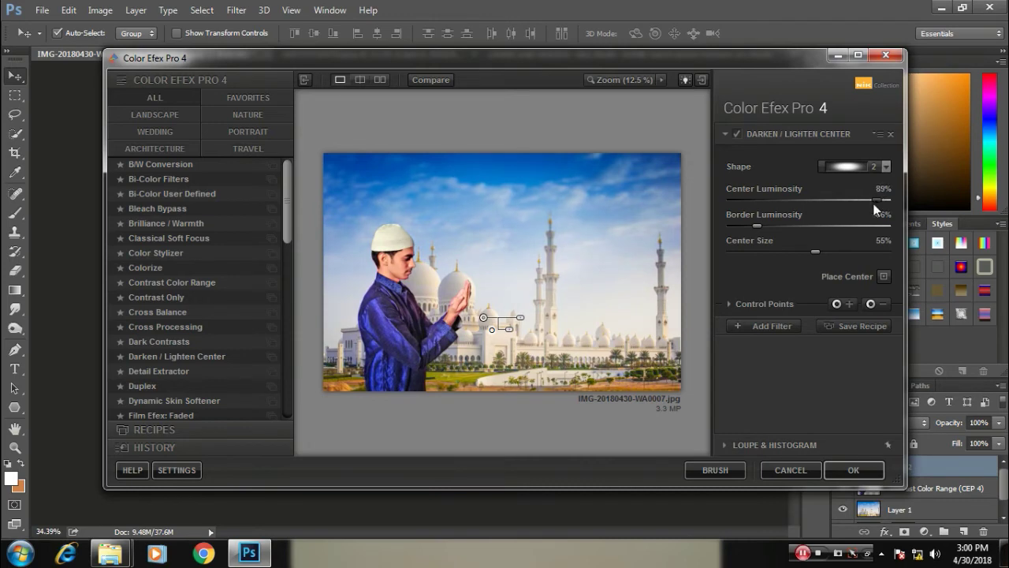
{"action": "left_click", "coordinate": [731, 309]}
{"action": "left_click_drag", "start_coordinate": [877, 336], "coordinate": [821, 337]}
{"action": "scroll", "coordinate": [787, 449], "scroll_direction": "down", "scroll_amount": 1}
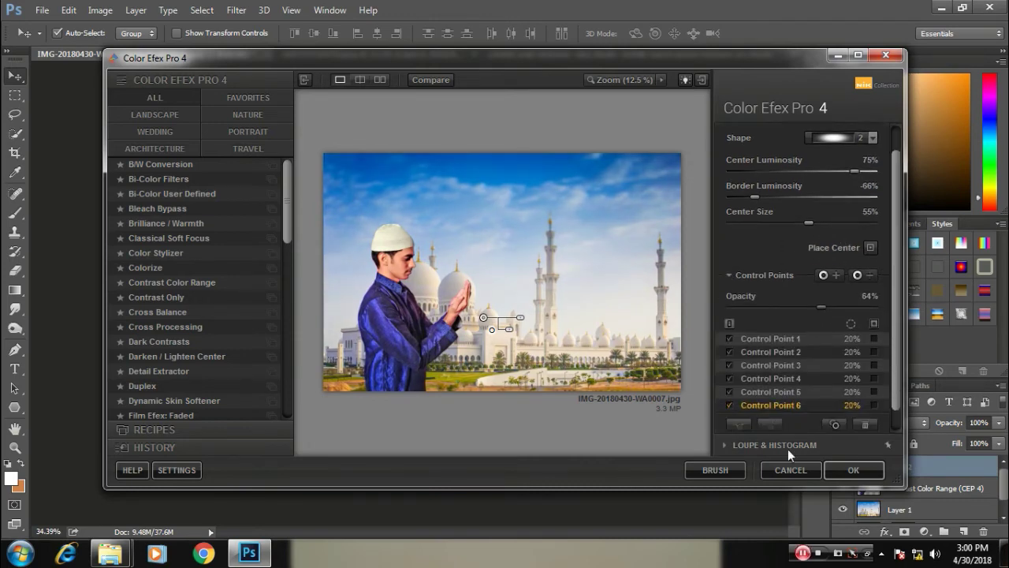
{"action": "scroll", "coordinate": [754, 336], "scroll_direction": "down", "scroll_amount": 1}
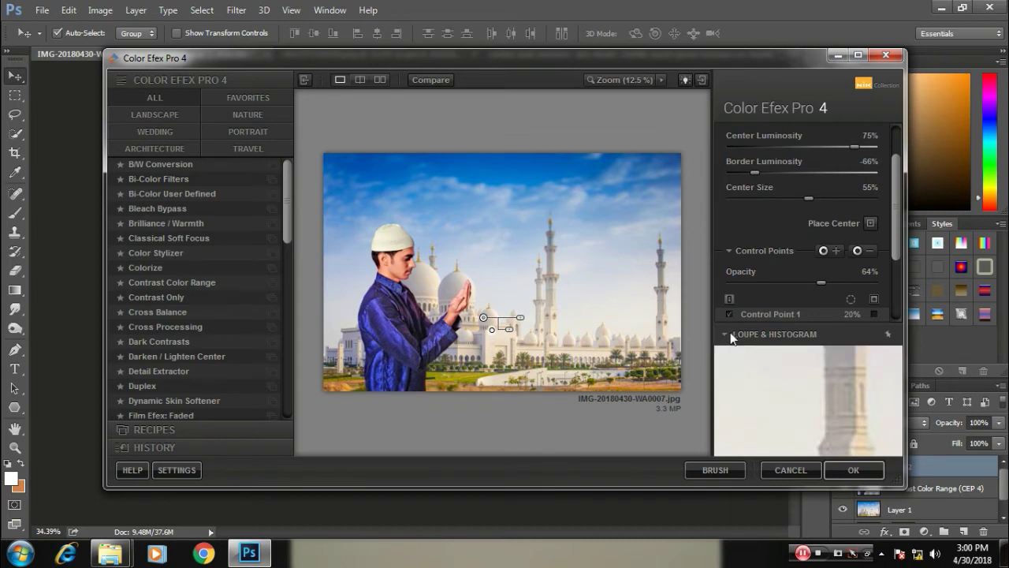
{"action": "left_click", "coordinate": [757, 334]}
{"action": "left_click", "coordinate": [779, 354]}
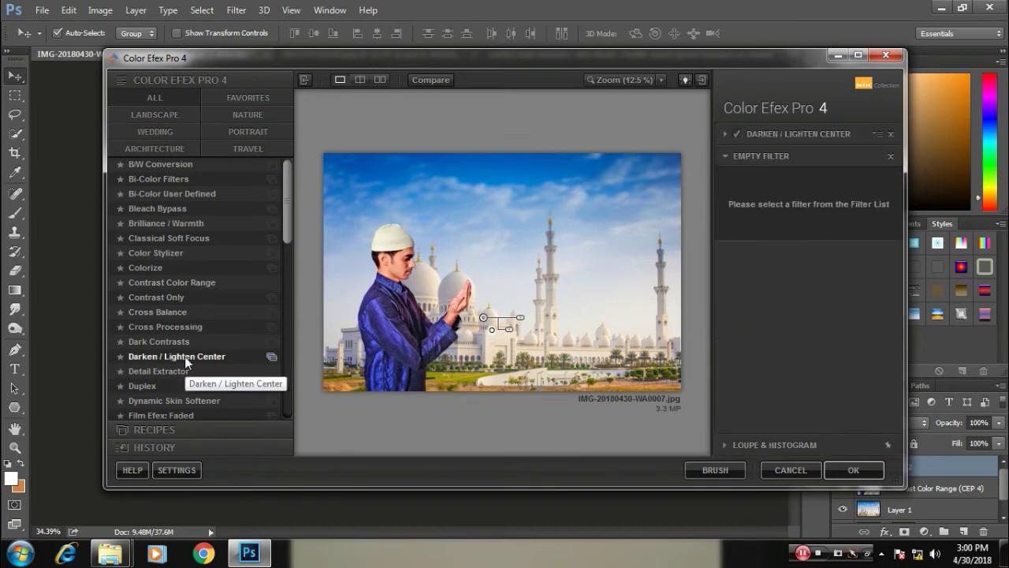
Step: Add a Dark Contrasts filter with control points on the man, his cap and the mosque
{"action": "left_click", "coordinate": [162, 342]}
{"action": "scroll", "coordinate": [820, 199], "scroll_direction": "up", "scroll_amount": 2}
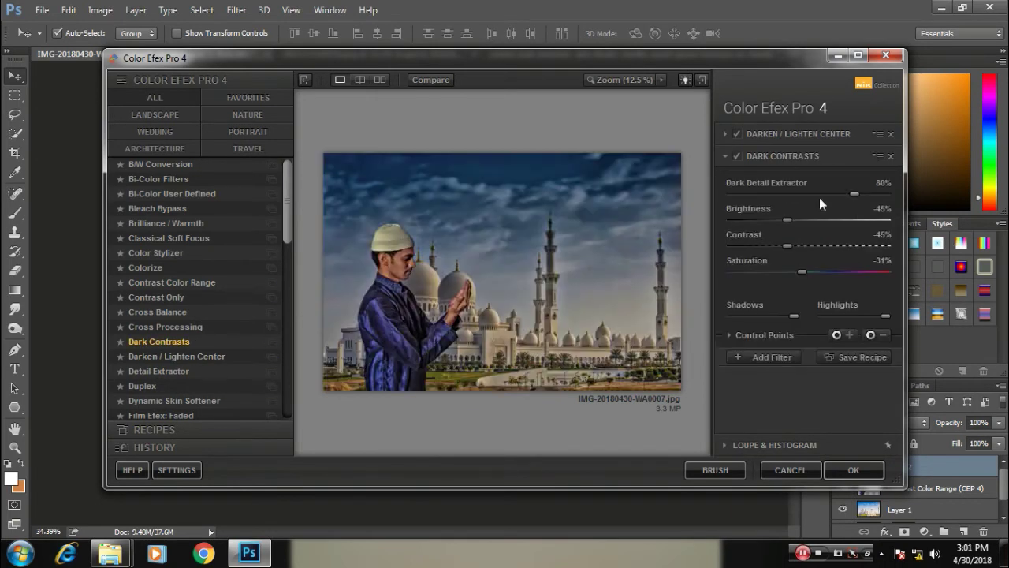
{"action": "left_click", "coordinate": [726, 335]}
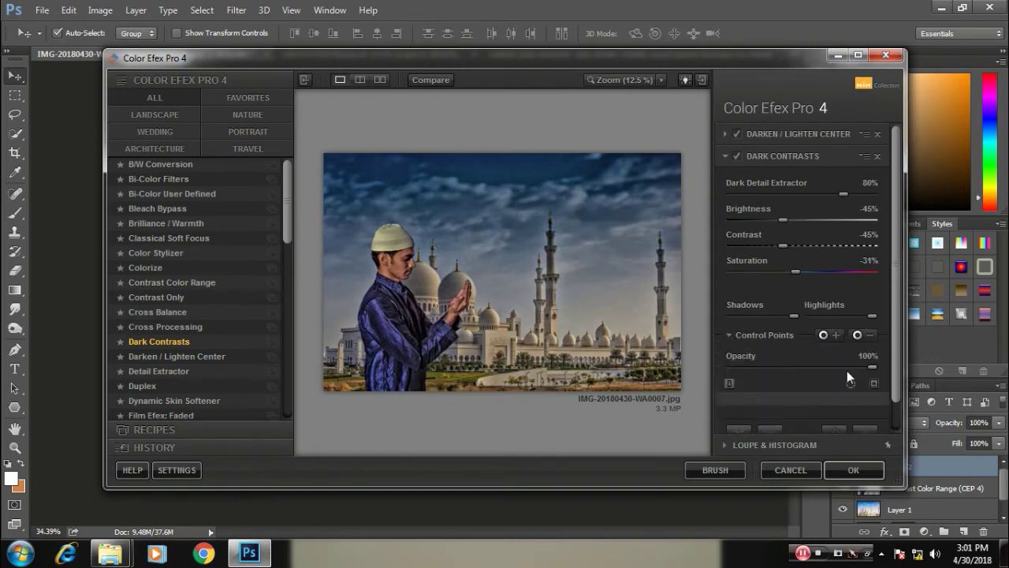
{"action": "left_click_drag", "start_coordinate": [847, 367], "coordinate": [770, 368]}
{"action": "left_click", "coordinate": [835, 335]}
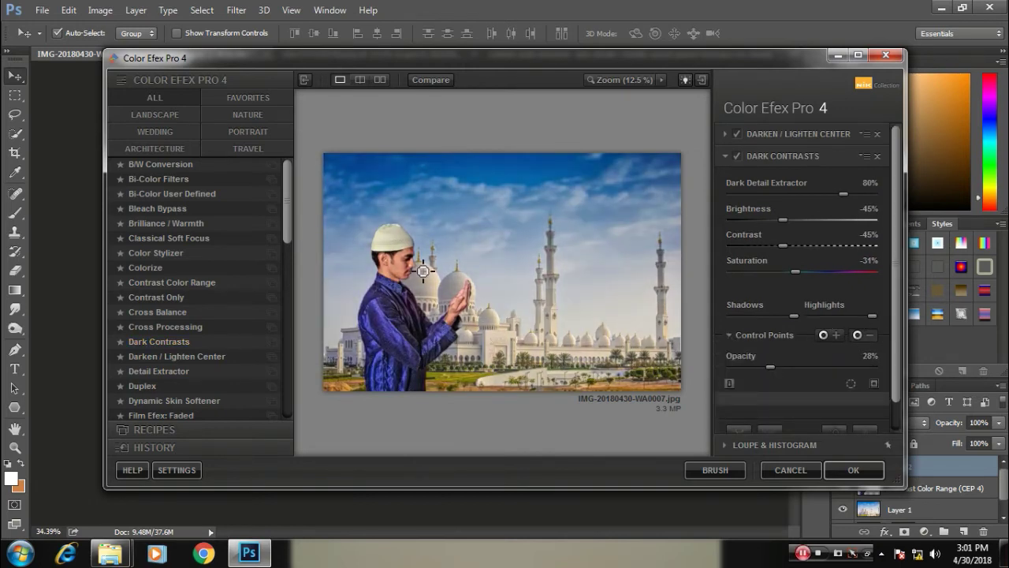
{"action": "left_click", "coordinate": [398, 256]}
{"action": "left_click", "coordinate": [409, 288]}
{"action": "left_click", "coordinate": [400, 312]}
{"action": "left_click", "coordinate": [454, 324]}
{"action": "left_click_drag", "start_coordinate": [480, 323], "coordinate": [397, 235]}
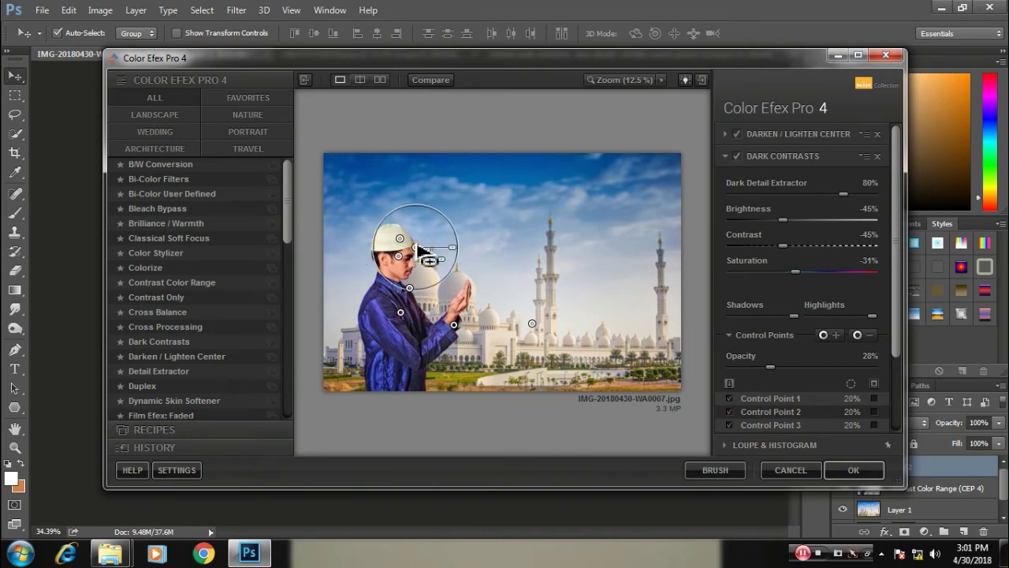
{"action": "left_click_drag", "start_coordinate": [401, 330], "coordinate": [562, 344]}
Step: Raise Dark Contrasts saturation, adjust its sliders, and apply the filter stack to the Photoshop image
{"action": "left_click_drag", "start_coordinate": [794, 271], "coordinate": [804, 272]}
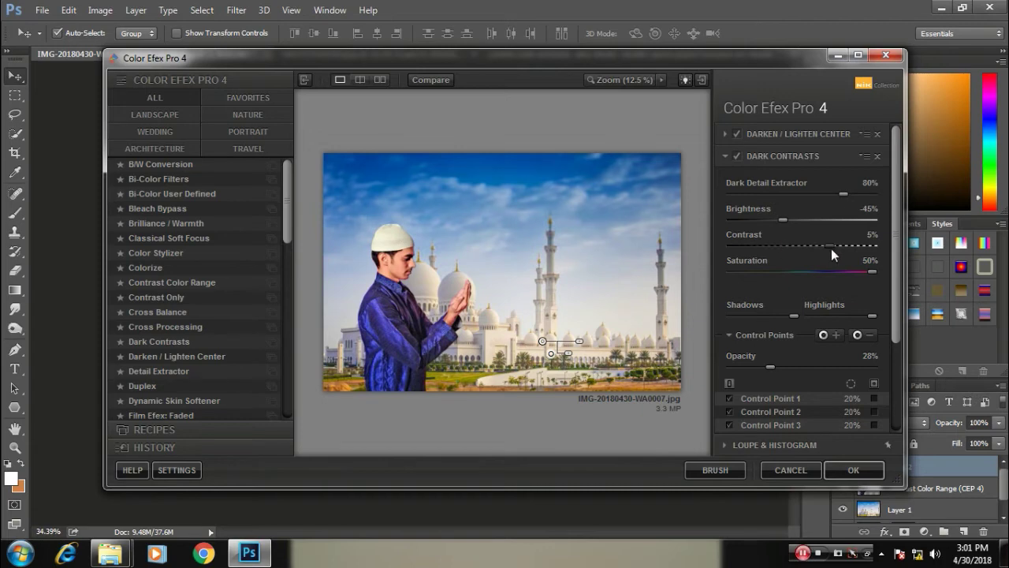
{"action": "left_click_drag", "start_coordinate": [793, 217], "coordinate": [827, 221]}
{"action": "scroll", "coordinate": [759, 415], "scroll_direction": "down", "scroll_amount": 1}
{"action": "scroll", "coordinate": [759, 419], "scroll_direction": "down", "scroll_amount": 1}
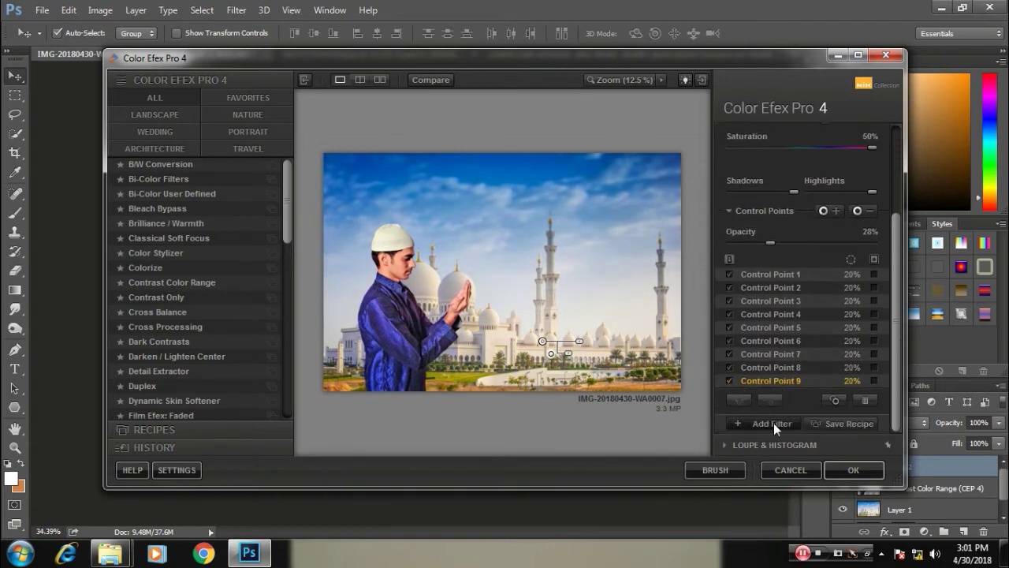
{"action": "left_click", "coordinate": [773, 423]}
{"action": "scroll", "coordinate": [209, 347], "scroll_direction": "down", "scroll_amount": 1}
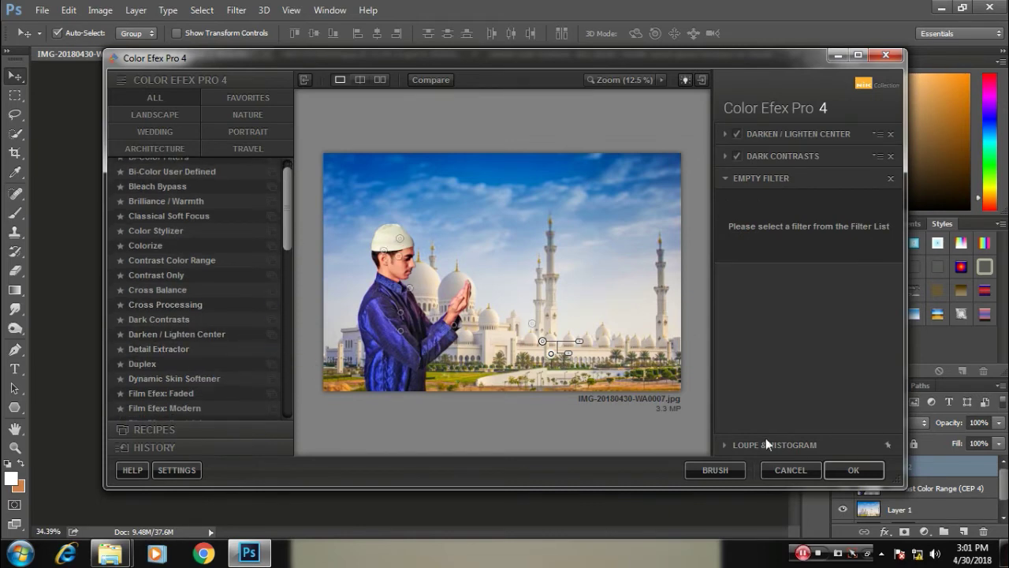
{"action": "left_click", "coordinate": [870, 461]}
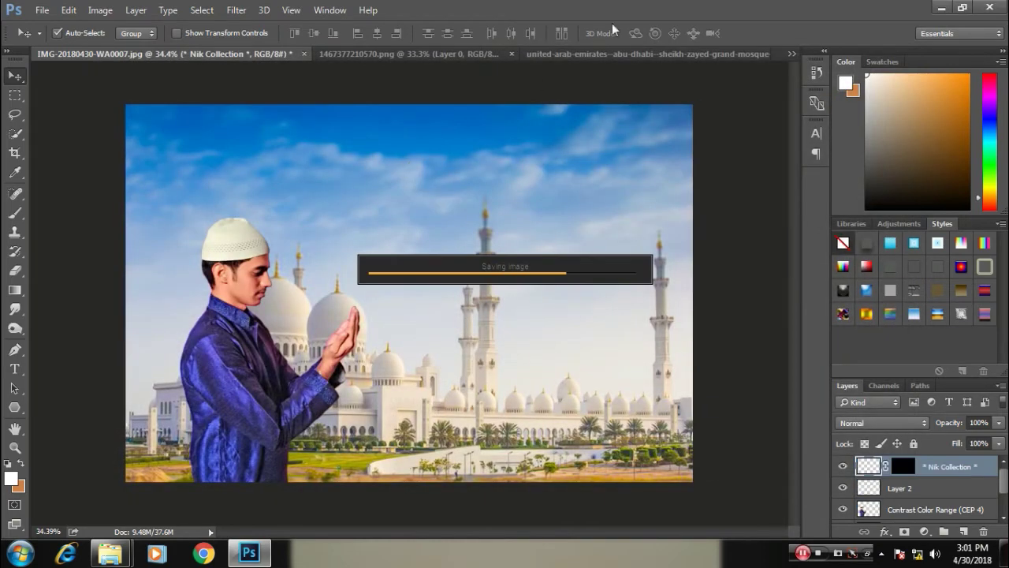
Step: Bring the Eid Mubarak text into the card, enlarge it, and place it at the top centre
{"action": "left_click", "coordinate": [419, 52]}
{"action": "mouse_move", "coordinate": [397, 305]}
{"action": "left_mouse_down"}
{"action": "mouse_move", "coordinate": [495, 314]}
{"action": "mouse_move", "coordinate": [494, 186]}
{"action": "left_mouse_up"}
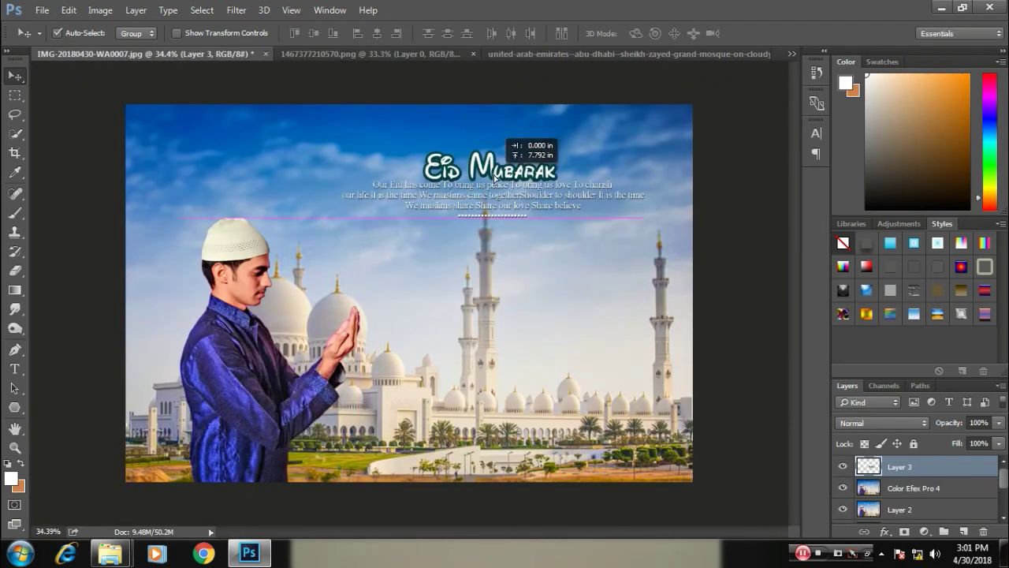
{"action": "key", "text": "ctrl+t"}
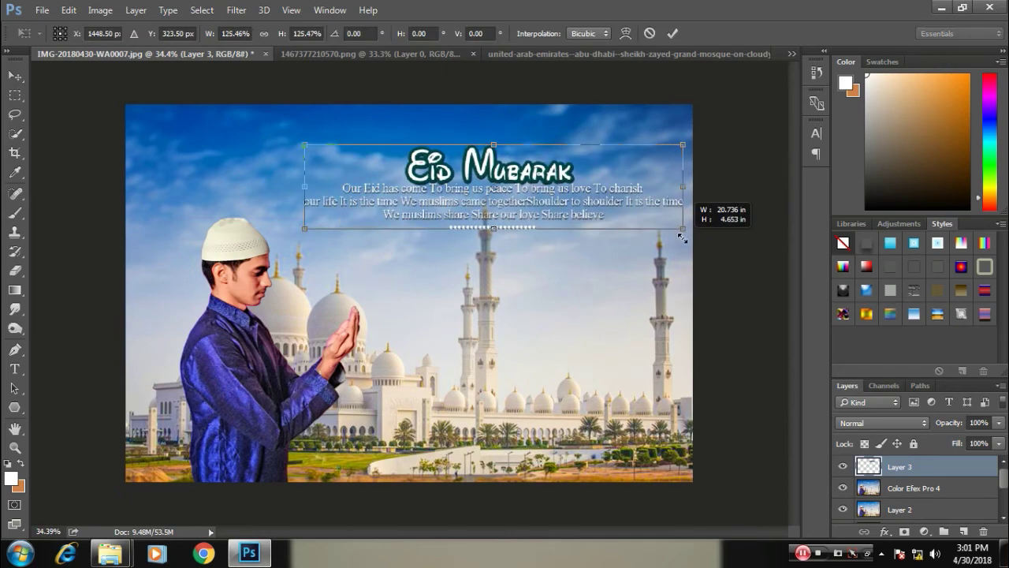
{"action": "left_click_drag", "start_coordinate": [643, 222], "coordinate": [678, 227]}
{"action": "mouse_move", "coordinate": [580, 203]}
{"action": "left_mouse_down"}
{"action": "mouse_move", "coordinate": [570, 194]}
{"action": "mouse_move", "coordinate": [566, 240]}
{"action": "left_mouse_up"}
{"action": "key", "text": "Return"}
{"action": "mouse_move", "coordinate": [528, 304]}
{"action": "left_mouse_down"}
{"action": "mouse_move", "coordinate": [550, 397]}
{"action": "mouse_move", "coordinate": [519, 179]}
{"action": "left_mouse_up"}
Step: Drag the V16A6HEg image from the eid mubarak folder into the card
{"action": "left_click", "coordinate": [519, 180]}
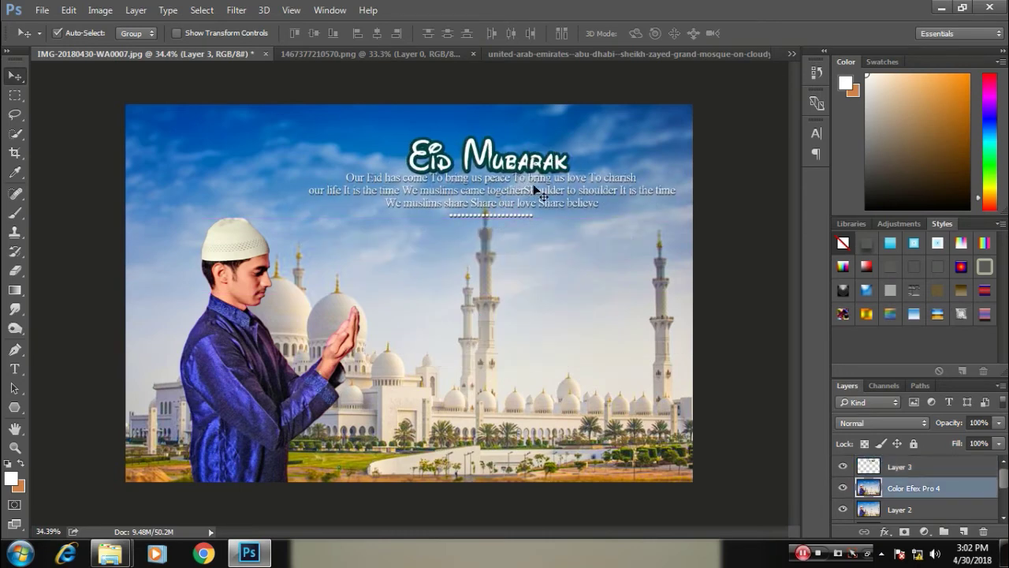
{"action": "left_click", "coordinate": [762, 283]}
{"action": "left_click", "coordinate": [110, 553]}
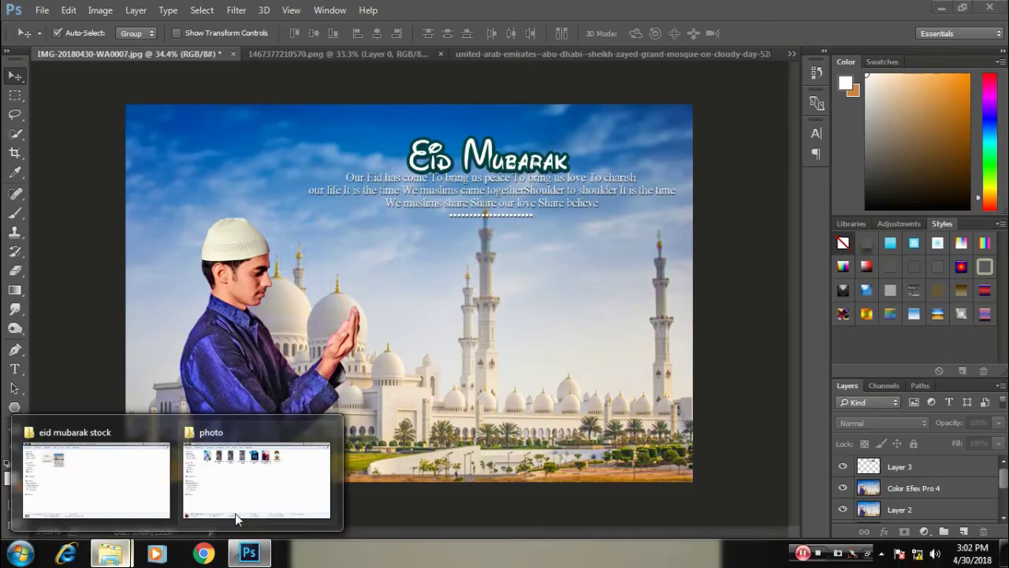
{"action": "left_click", "coordinate": [144, 483]}
{"action": "left_click", "coordinate": [12, 29]}
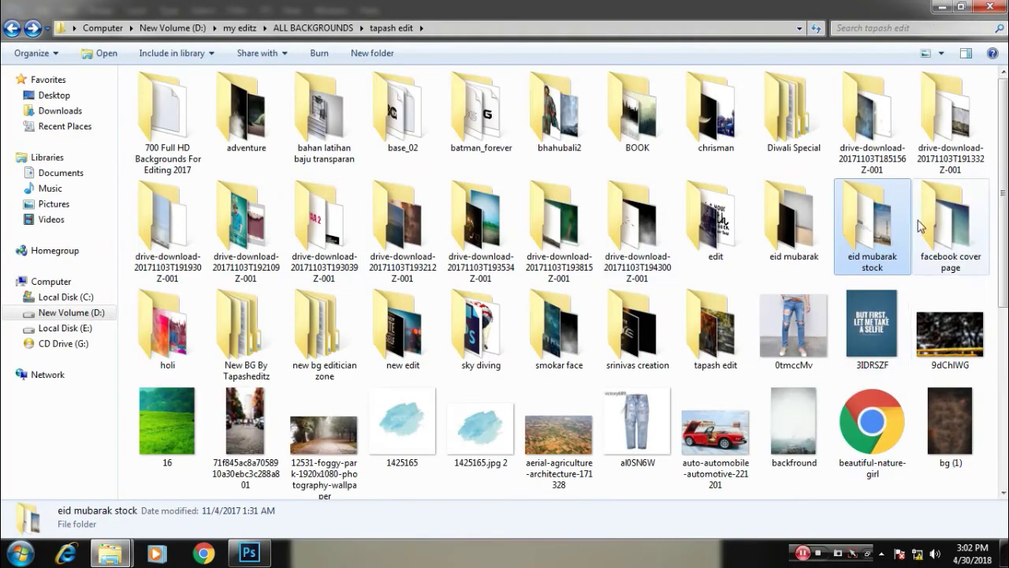
{"action": "double_click", "coordinate": [794, 217]}
{"action": "left_click", "coordinate": [167, 130]}
{"action": "left_click", "coordinate": [407, 131]}
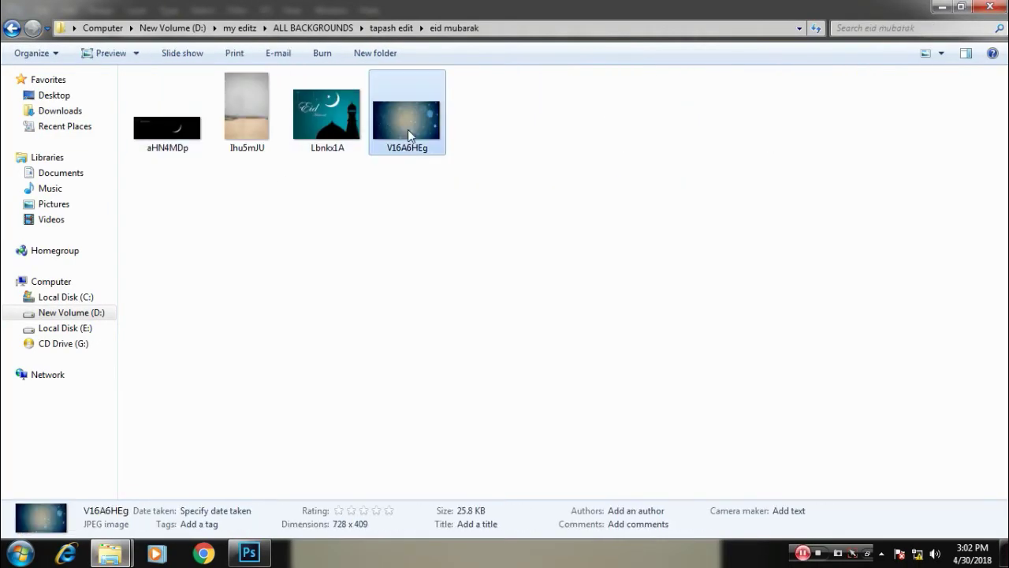
{"action": "left_click_drag", "start_coordinate": [408, 129], "coordinate": [444, 331]}
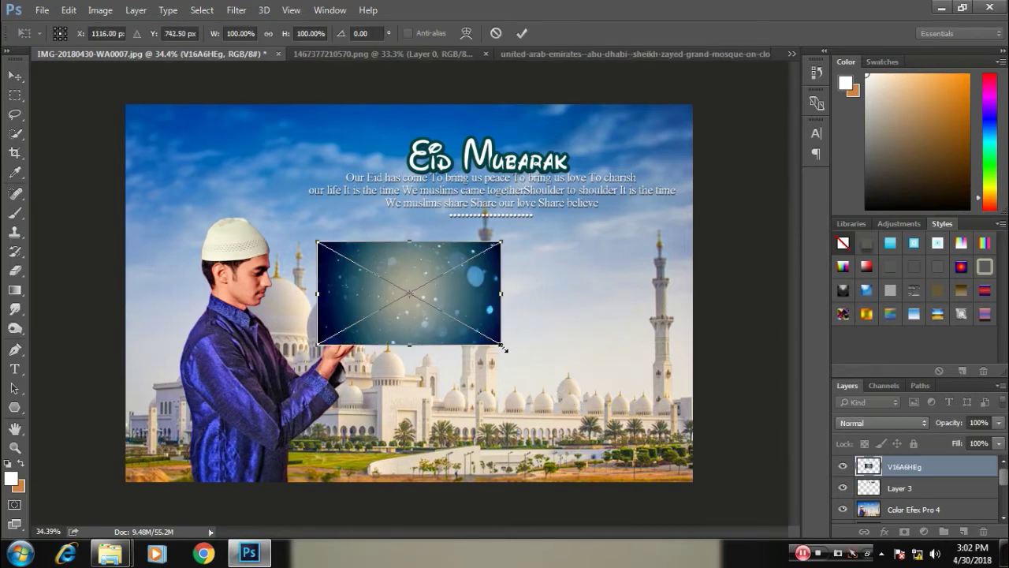
Step: Scale the starry bokeh image V16A6HEg to cover the canvas and rasterize its layer
{"action": "left_click_drag", "start_coordinate": [503, 348], "coordinate": [698, 480]}
{"action": "mouse_move", "coordinate": [462, 334]}
{"action": "left_mouse_down"}
{"action": "mouse_move", "coordinate": [478, 358]}
{"action": "mouse_move", "coordinate": [586, 218]}
{"action": "left_mouse_up"}
{"action": "key", "text": "Return"}
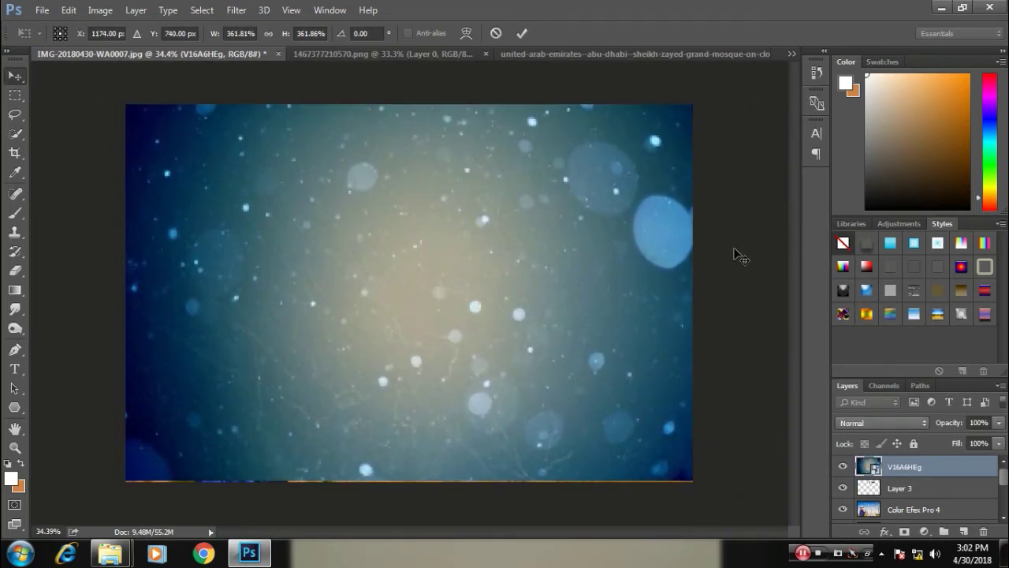
{"action": "right_click", "coordinate": [994, 463]}
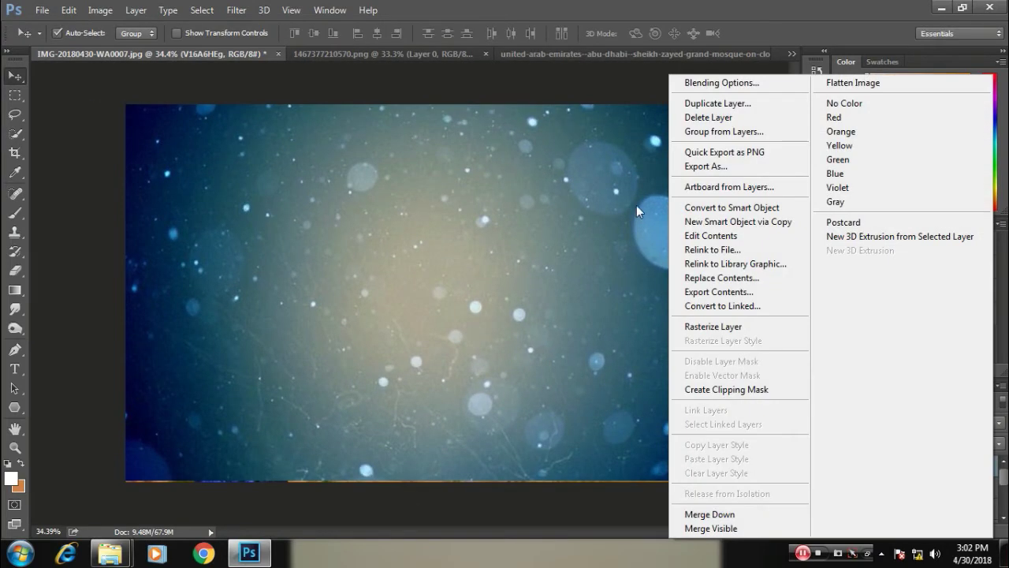
{"action": "left_click", "coordinate": [737, 327]}
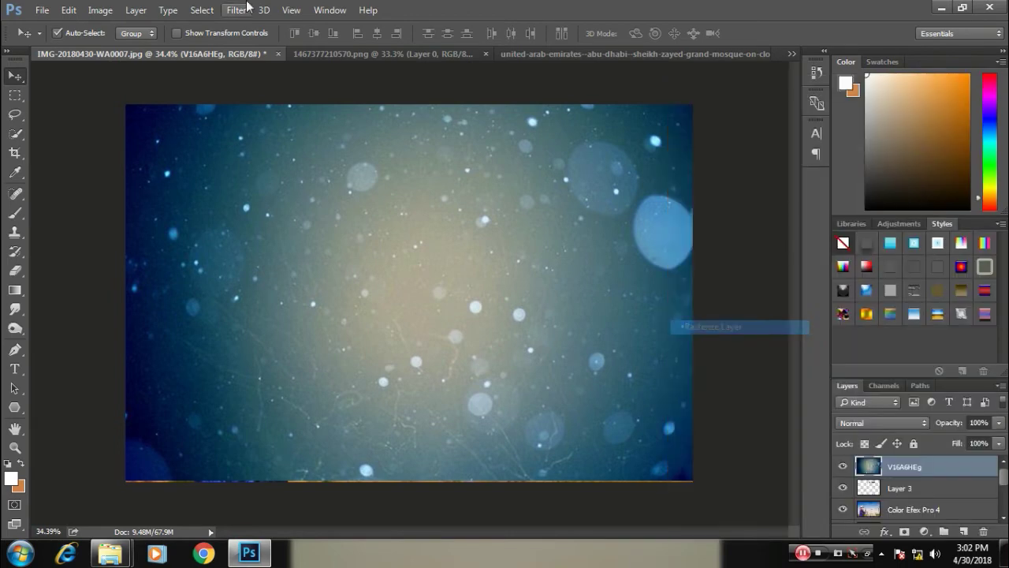
Step: Blend the bokeh layer in Screen mode at 70% opacity, placed below Layer 3
{"action": "left_click", "coordinate": [883, 423]}
{"action": "left_click", "coordinate": [862, 230]}
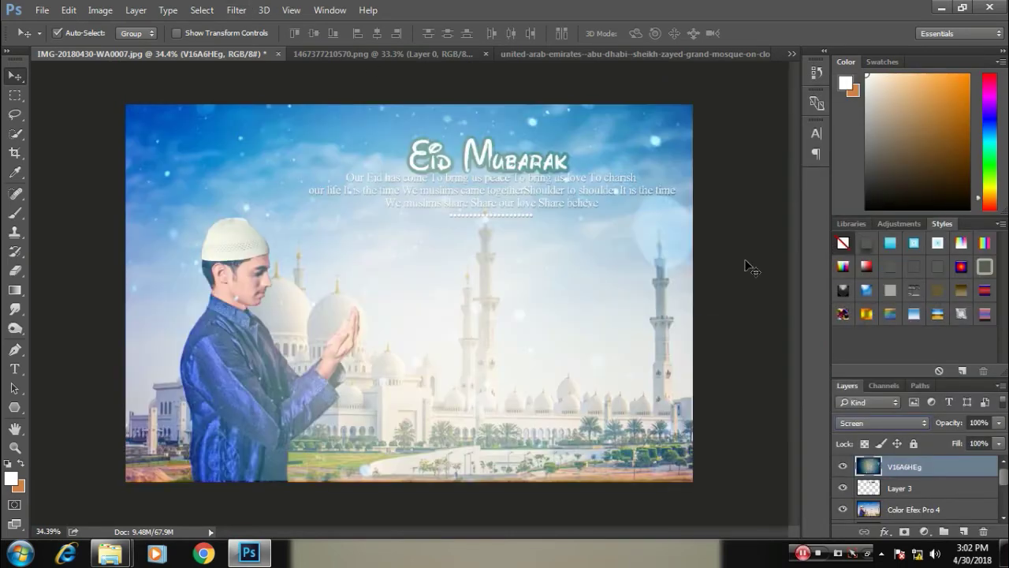
{"action": "left_click_drag", "start_coordinate": [589, 394], "coordinate": [582, 392]}
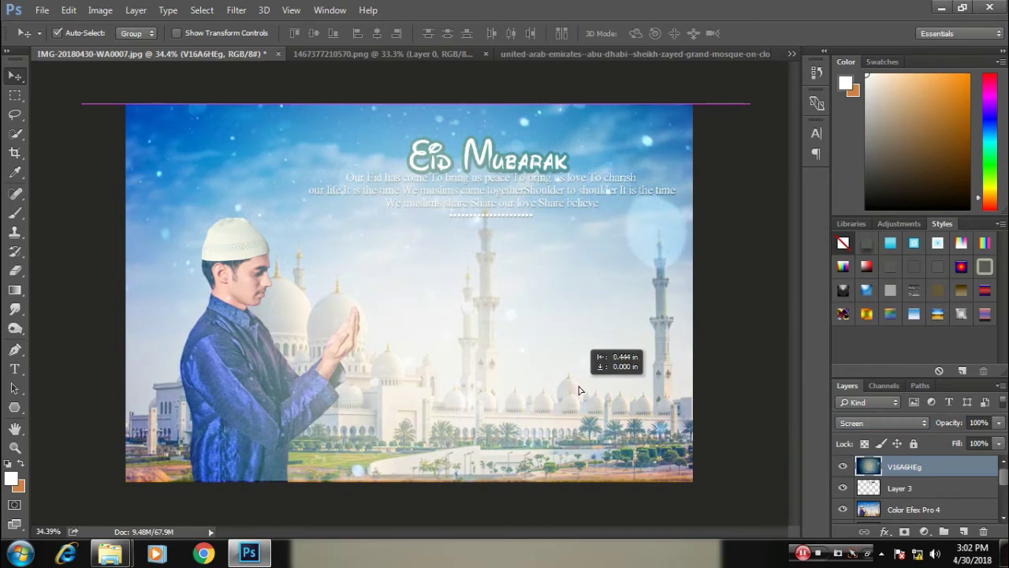
{"action": "key", "text": "ctrl+bracketleft"}
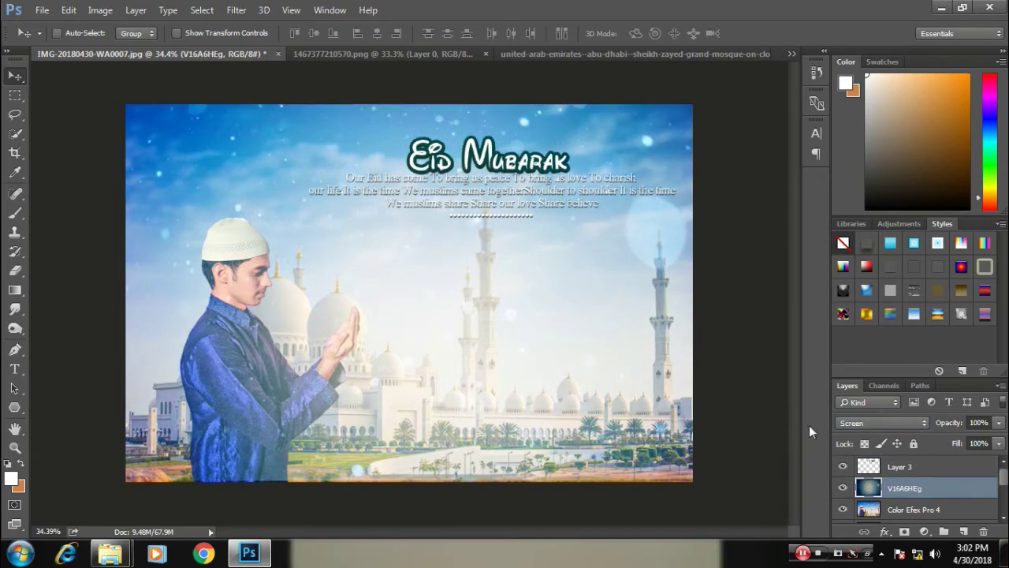
{"action": "key", "text": "ctrl+bracketleft"}
{"action": "key", "text": "ctrl+bracketright"}
{"action": "left_click_drag", "start_coordinate": [952, 423], "coordinate": [930, 430]}
Step: Gently erase the bright glow spot from the bokeh overlay at 48% flow
{"action": "key", "text": "e"}
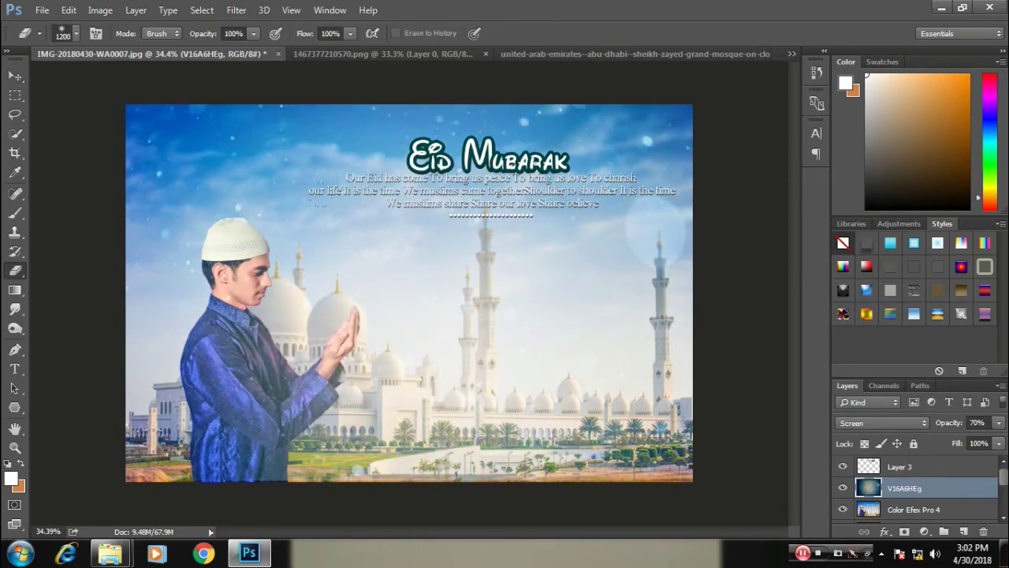
{"action": "left_click_drag", "start_coordinate": [502, 263], "coordinate": [389, 305]}
{"action": "left_click_drag", "start_coordinate": [550, 384], "coordinate": [450, 268]}
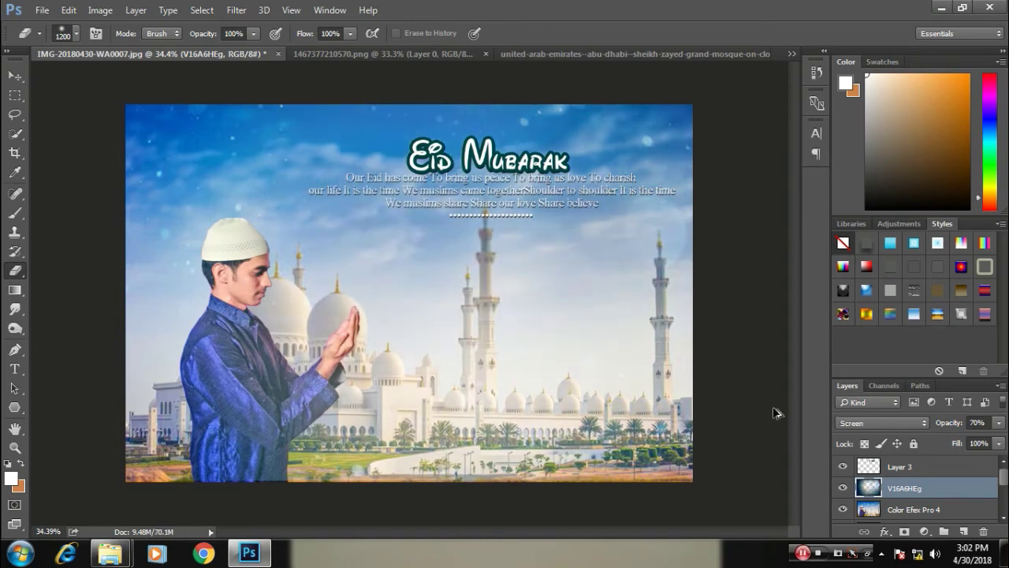
{"action": "key", "text": "ctrl+alt+z"}
{"action": "key", "text": "ctrl+alt+z"}
{"action": "key", "text": "ctrl+alt+z"}
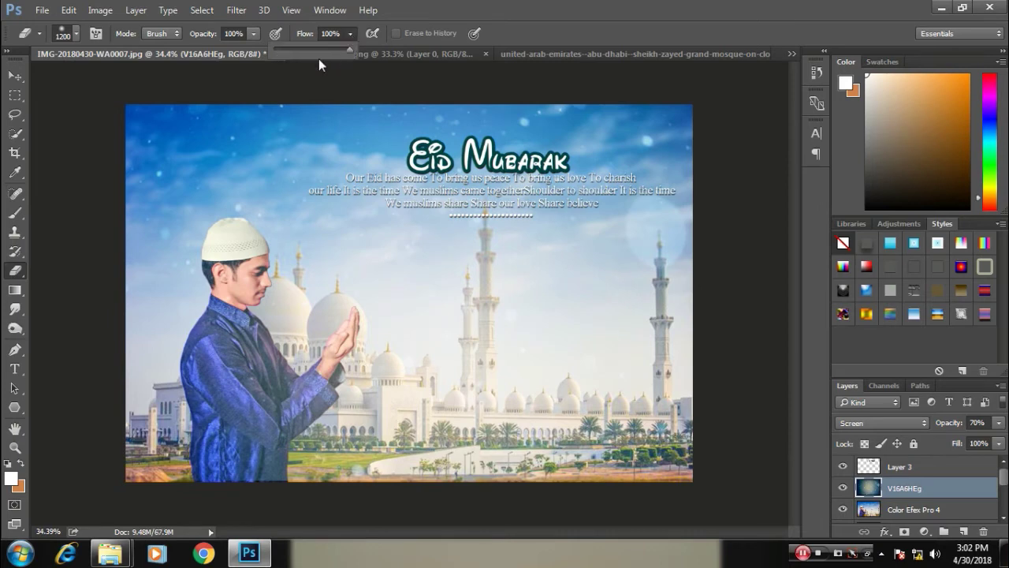
{"action": "left_click_drag", "start_coordinate": [426, 260], "coordinate": [523, 288]}
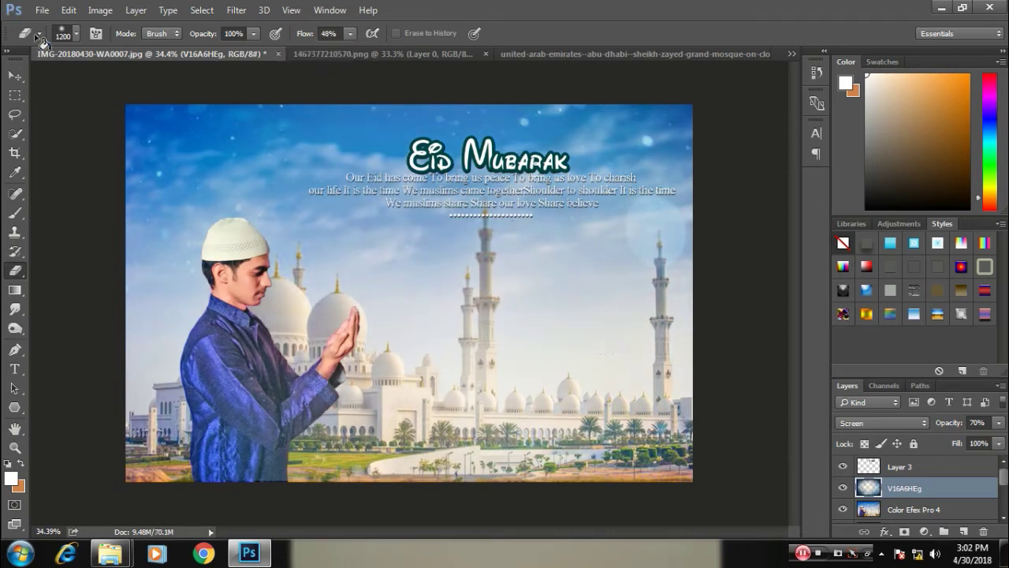
Step: Free Transform the bokeh overlay from a bottom-edge pivot, stretching it taller and wider
{"action": "left_click", "coordinate": [14, 76]}
{"action": "key", "text": "ctrl+t"}
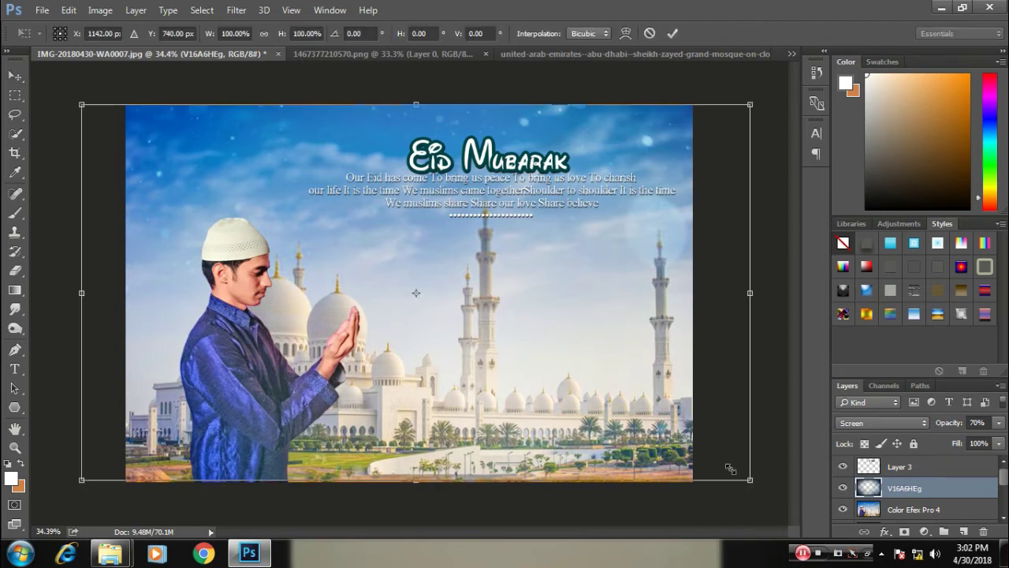
{"action": "left_click_drag", "start_coordinate": [730, 469], "coordinate": [703, 453]}
{"action": "left_click_drag", "start_coordinate": [430, 465], "coordinate": [417, 486]}
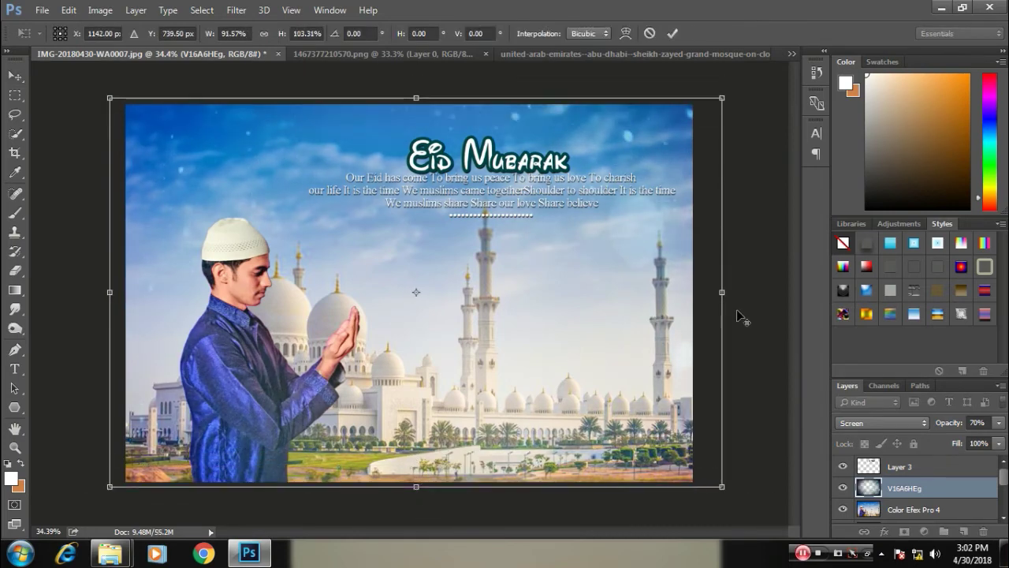
{"action": "left_click_drag", "start_coordinate": [723, 292], "coordinate": [754, 294]}
{"action": "key", "text": "Return"}
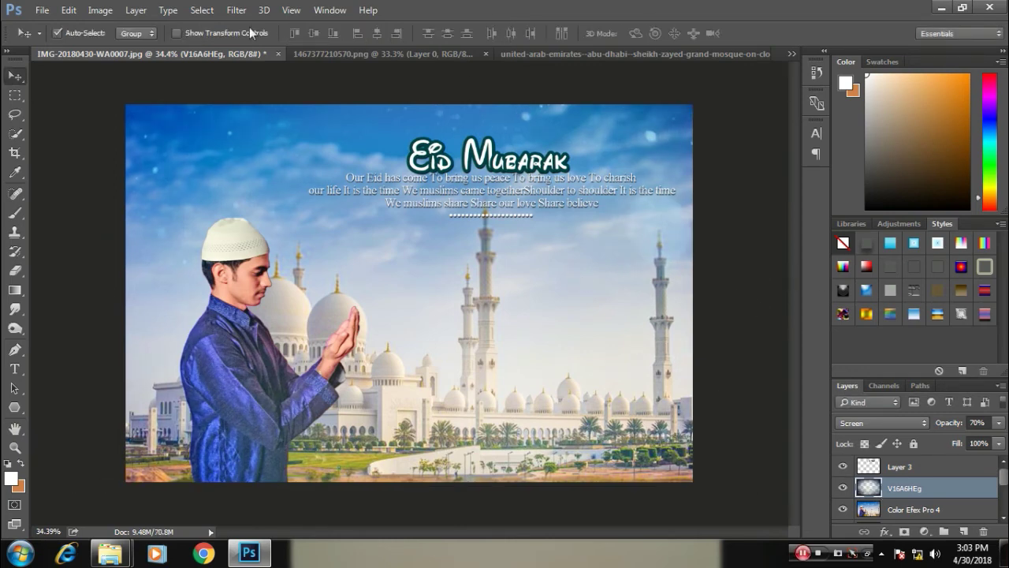
Step: Place the black crescent image aHN4MDp from the eid mubarak folder onto the card
{"action": "key", "text": "alt+Tab"}
{"action": "left_click", "coordinate": [338, 126]}
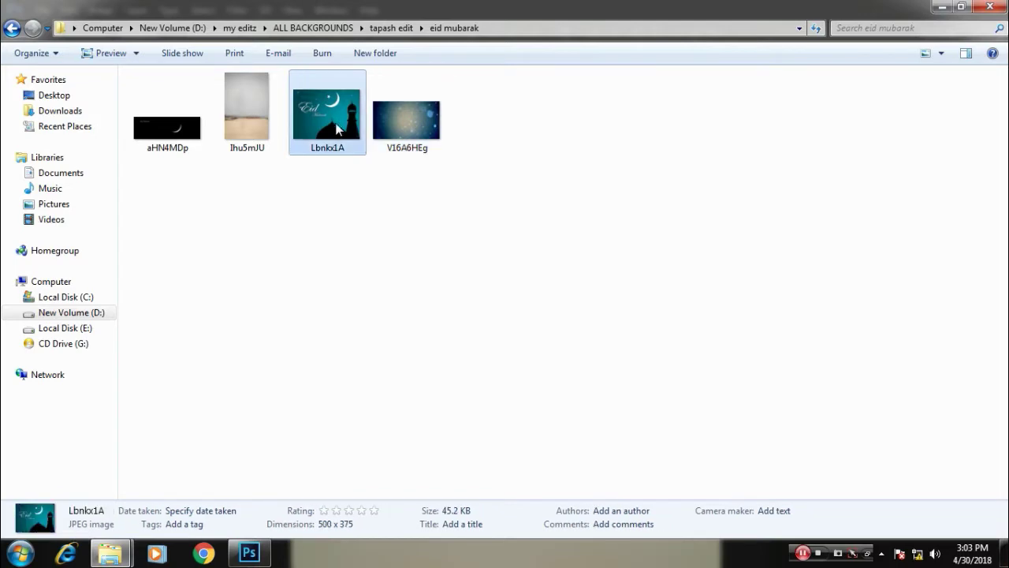
{"action": "left_click_drag", "start_coordinate": [150, 126], "coordinate": [489, 267]}
{"action": "key", "text": "Return"}
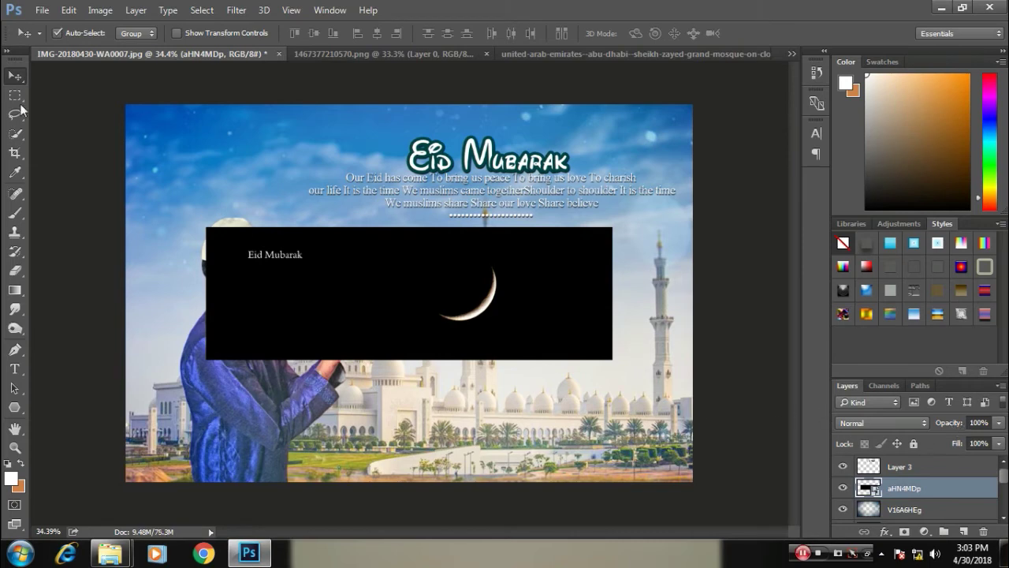
Step: Copy the crescent moon onto its own layer, delete the original image, and move it into the sky
{"action": "left_click", "coordinate": [15, 95]}
{"action": "left_click_drag", "start_coordinate": [405, 252], "coordinate": [538, 353]}
{"action": "key", "text": "ctrl+j"}
{"action": "key", "text": "Delete"}
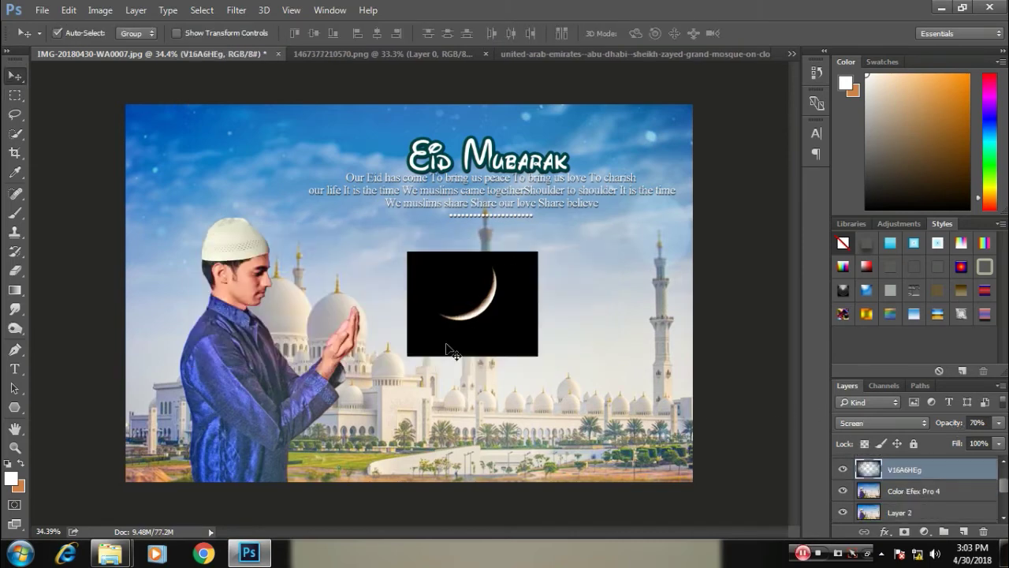
{"action": "left_click_drag", "start_coordinate": [451, 351], "coordinate": [528, 360]}
Step: Blend the crescent moon in Screen mode to drop the black, and enlarge it
{"action": "left_click", "coordinate": [883, 423]}
{"action": "left_click", "coordinate": [859, 223]}
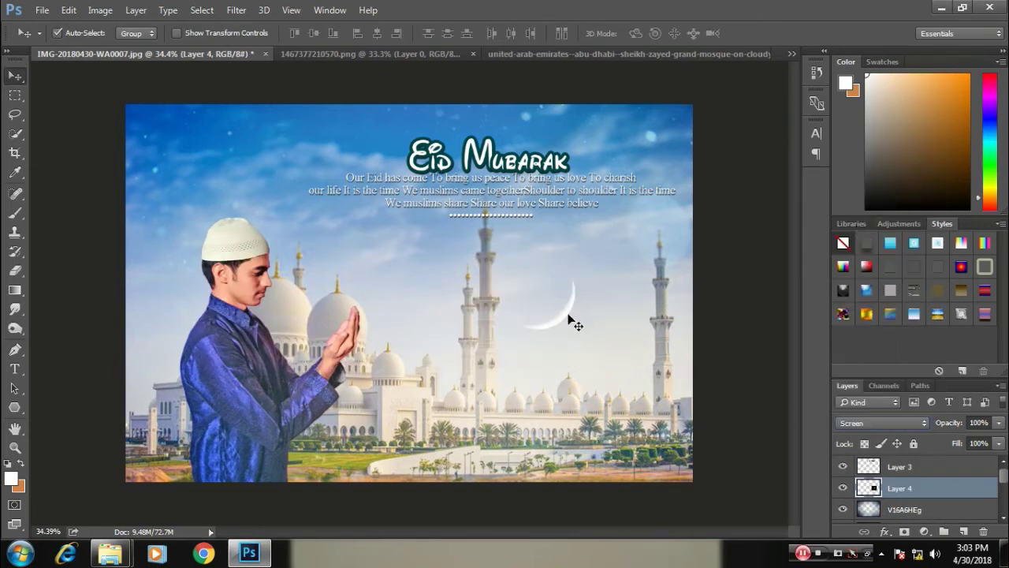
{"action": "key", "text": "ctrl+t"}
{"action": "left_click_drag", "start_coordinate": [619, 253], "coordinate": [648, 207]}
{"action": "key", "text": "Return"}
Step: Paint a soft white glow near the moon on a new empty layer
{"action": "key", "text": "b"}
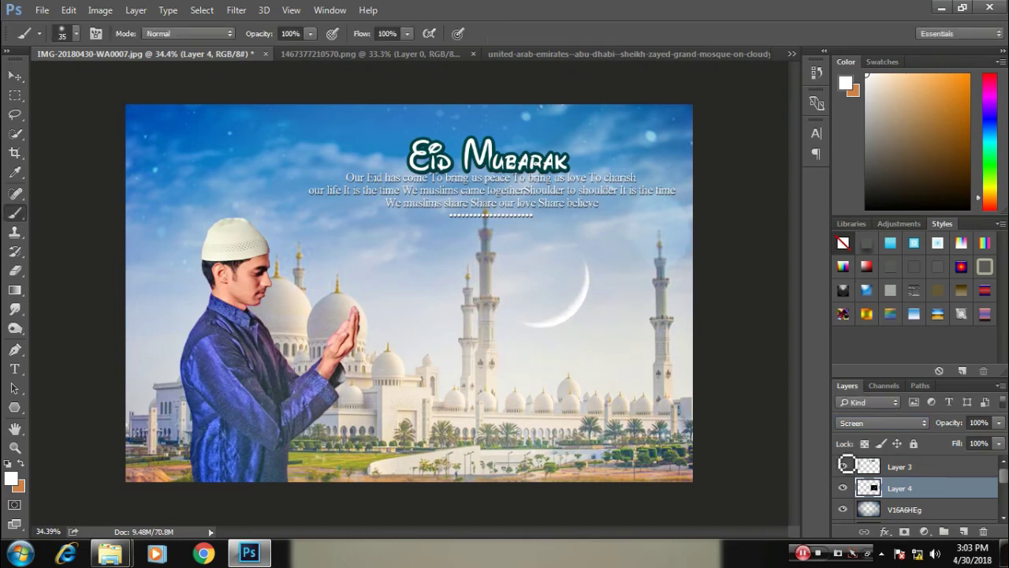
{"action": "left_click", "coordinate": [962, 530]}
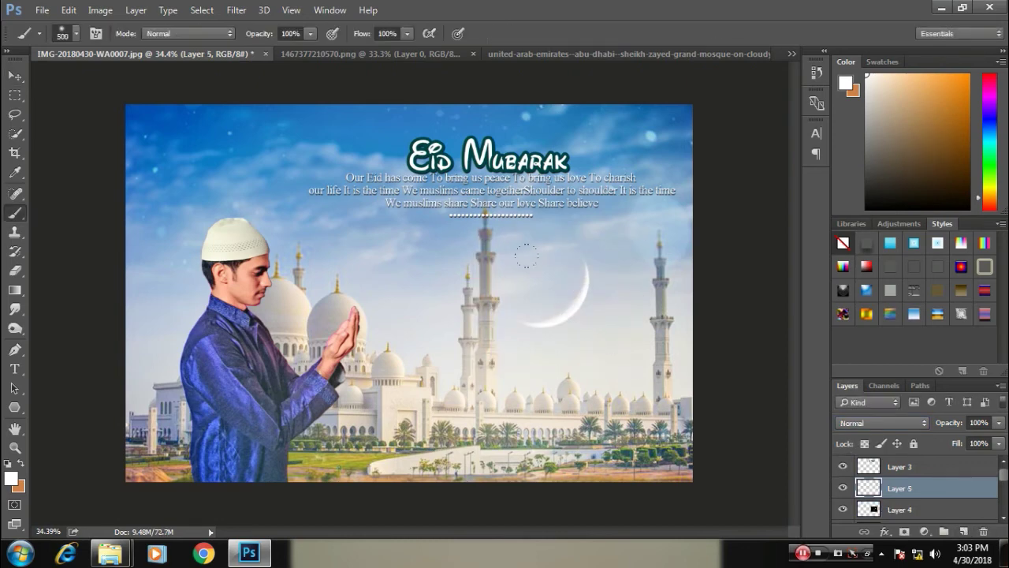
{"action": "left_click", "coordinate": [567, 297]}
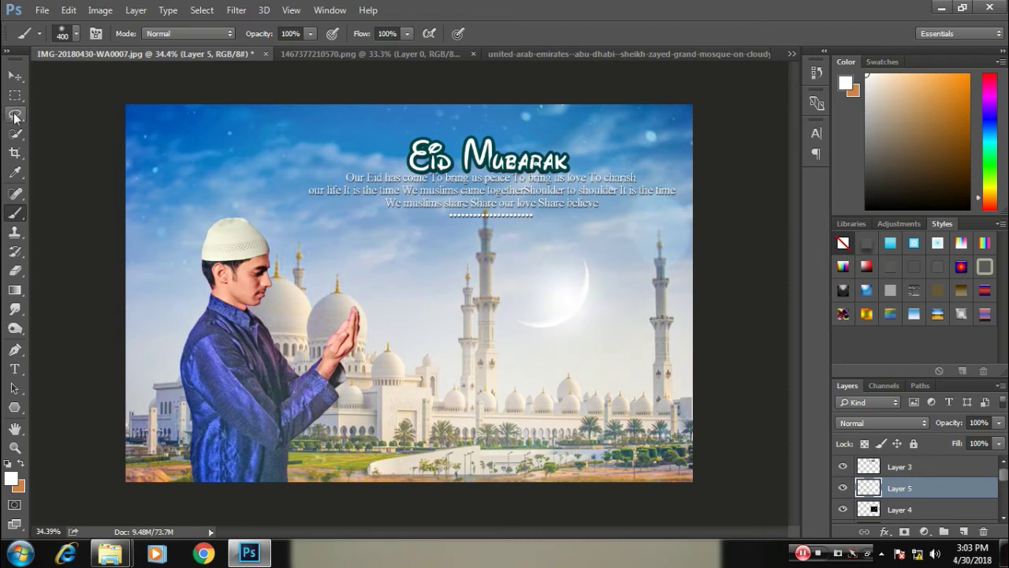
Step: Reshape the glow around the crescent, stretching, squashing and rotating it to fit
{"action": "key", "text": "v"}
{"action": "key", "text": "ctrl+t"}
{"action": "left_click_drag", "start_coordinate": [647, 299], "coordinate": [692, 300]}
{"action": "left_click_drag", "start_coordinate": [562, 207], "coordinate": [573, 231]}
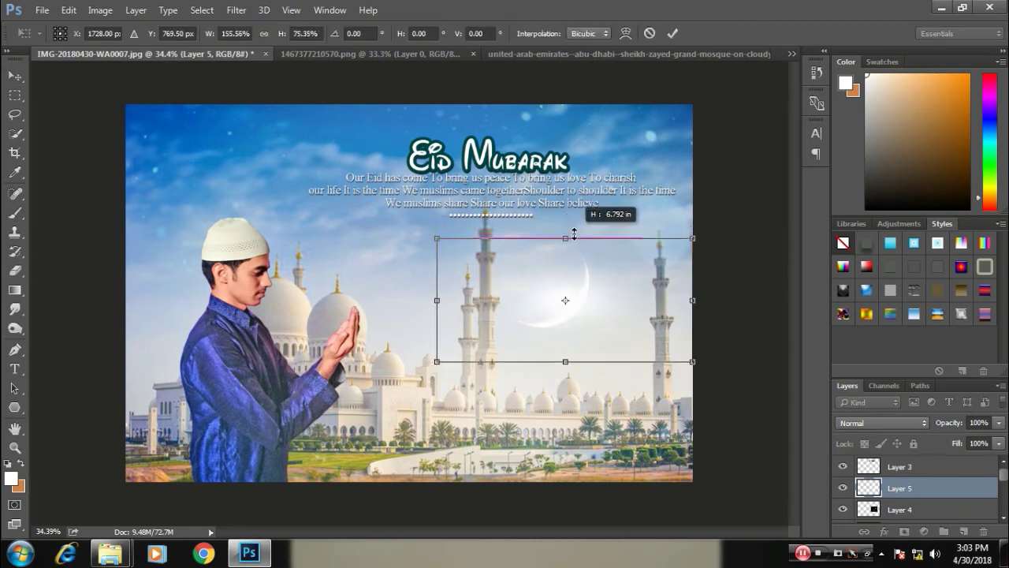
{"action": "key", "text": "Return"}
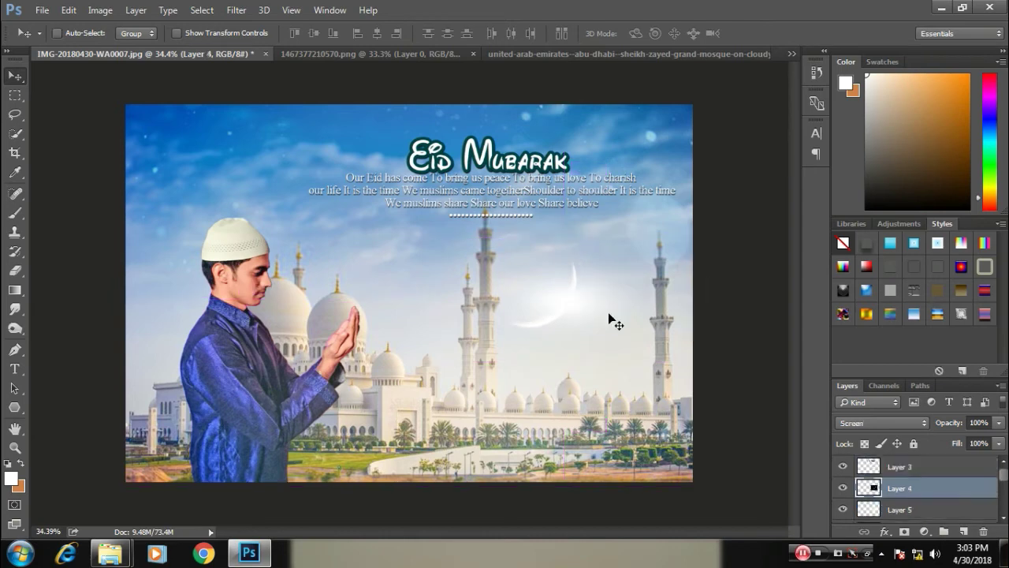
{"action": "scroll", "coordinate": [841, 508], "scroll_direction": "up", "scroll_amount": 2}
{"action": "key", "text": "ctrl+t"}
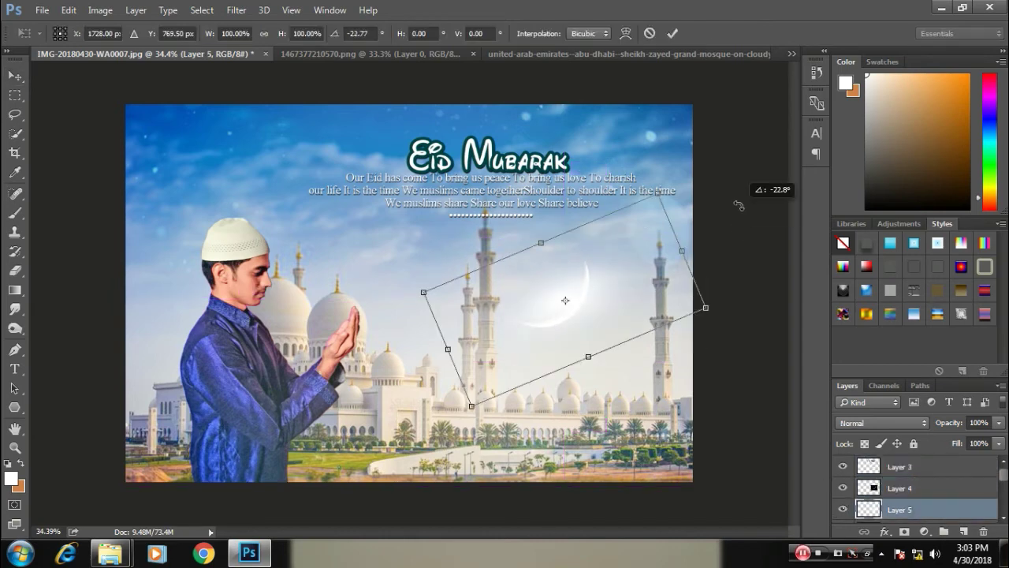
{"action": "left_click_drag", "start_coordinate": [744, 202], "coordinate": [716, 300]}
{"action": "left_click_drag", "start_coordinate": [556, 227], "coordinate": [564, 216]}
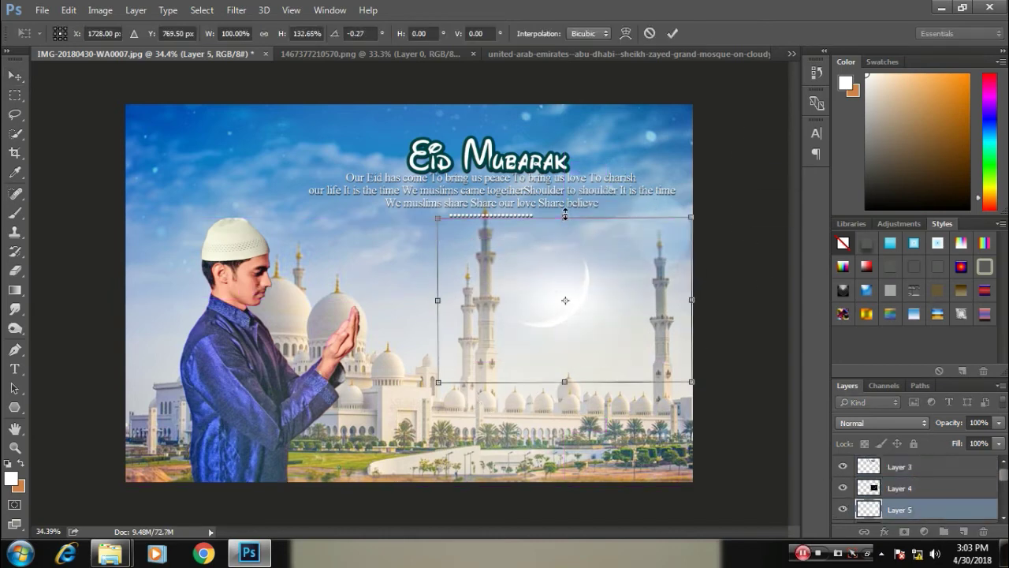
{"action": "key", "text": "Return"}
Step: Lower the glow to 46% opacity and stamp all visible layers into a new Layer 6
{"action": "left_click_drag", "start_coordinate": [949, 422], "coordinate": [911, 424]}
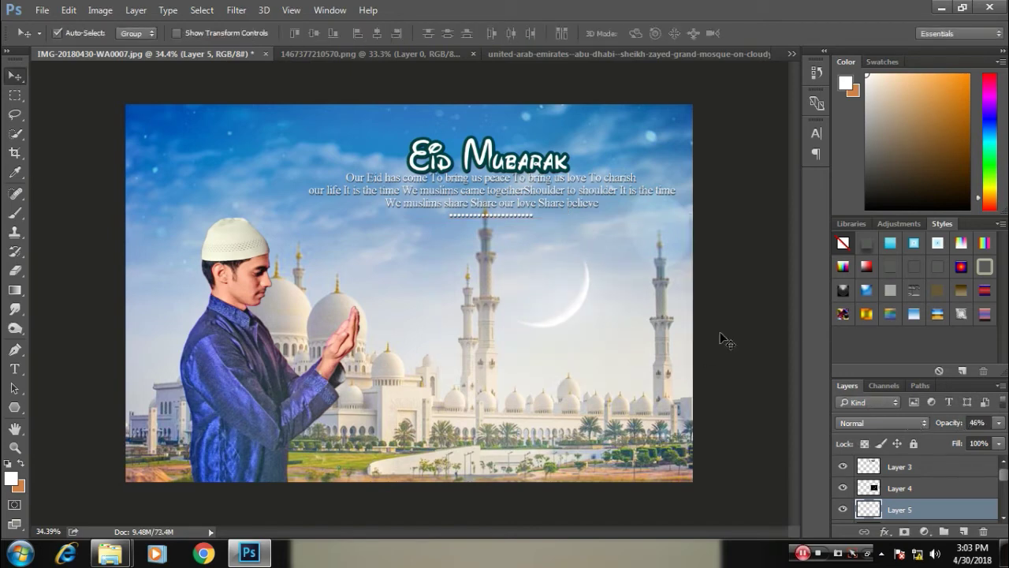
{"action": "left_click", "coordinate": [779, 365]}
{"action": "left_click", "coordinate": [559, 323], "text": "alt"}
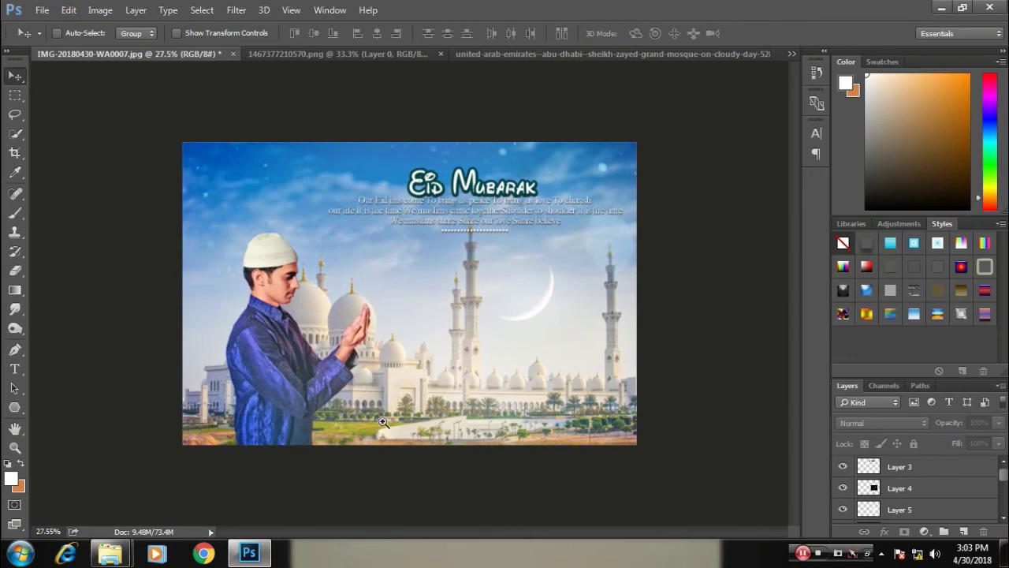
{"action": "left_click_drag", "start_coordinate": [414, 315], "coordinate": [423, 324]}
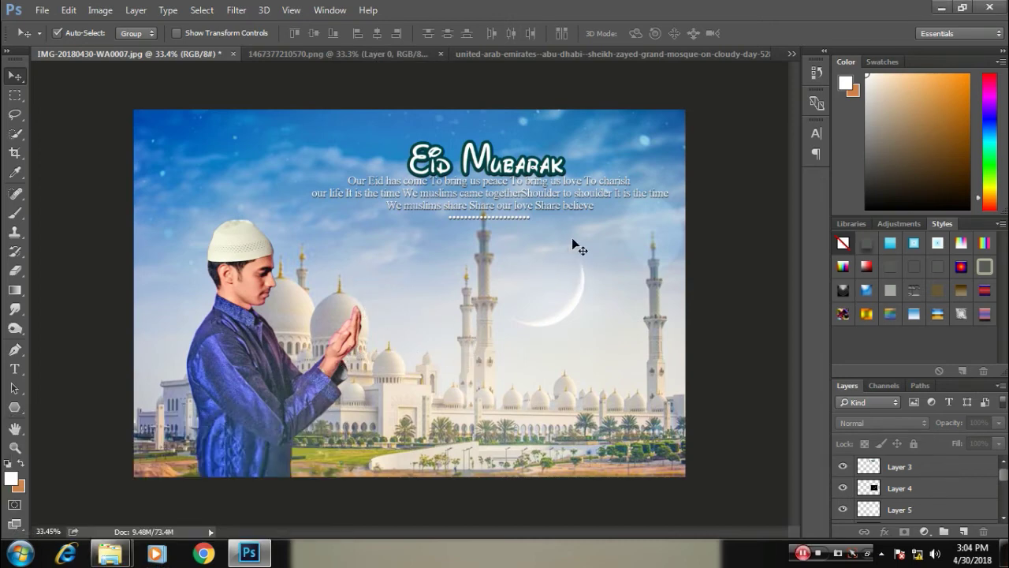
{"action": "key", "text": "ctrl+alt+shift+e"}
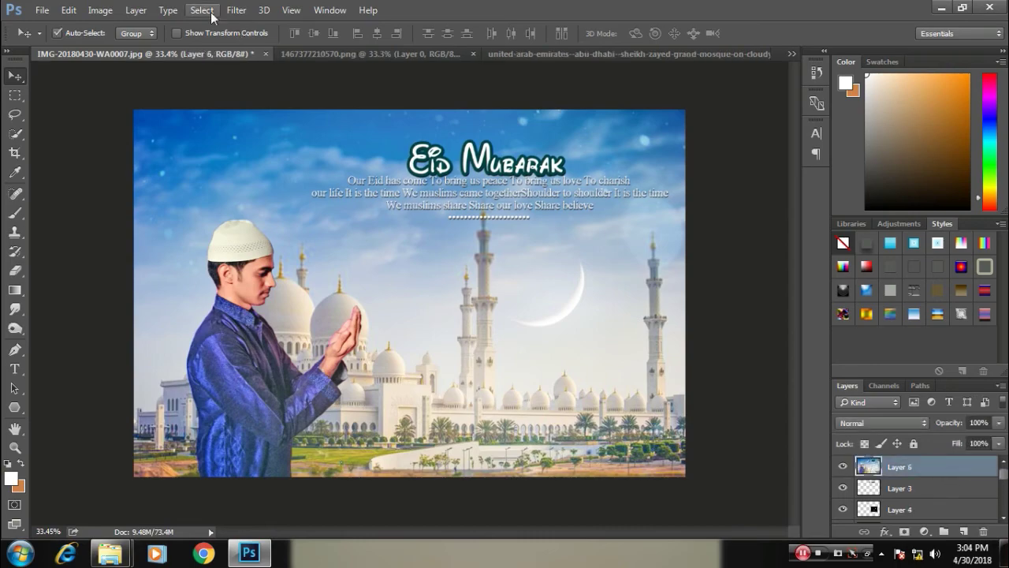
Step: In the Camera Raw filter, darken whites slightly, lift shadows and ease back highlights
{"action": "left_click", "coordinate": [237, 9]}
{"action": "left_click", "coordinate": [296, 95]}
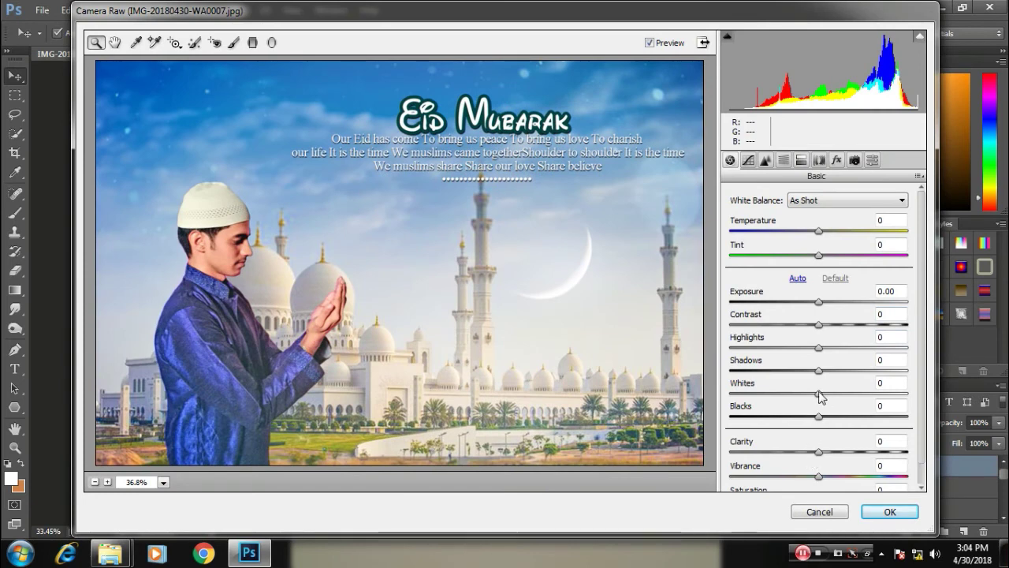
{"action": "left_click_drag", "start_coordinate": [818, 393], "coordinate": [812, 392]}
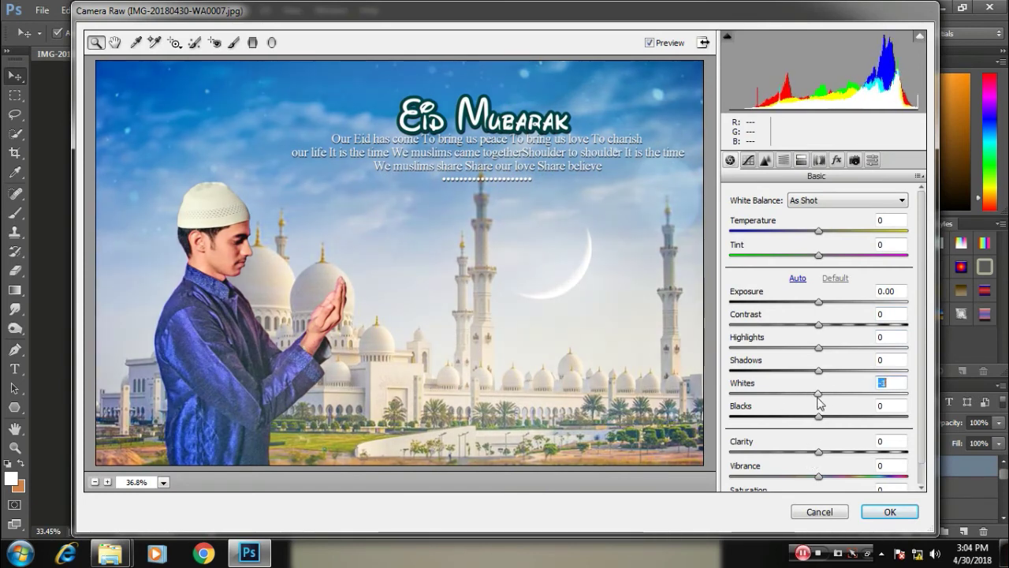
{"action": "left_click_drag", "start_coordinate": [807, 350], "coordinate": [856, 370]}
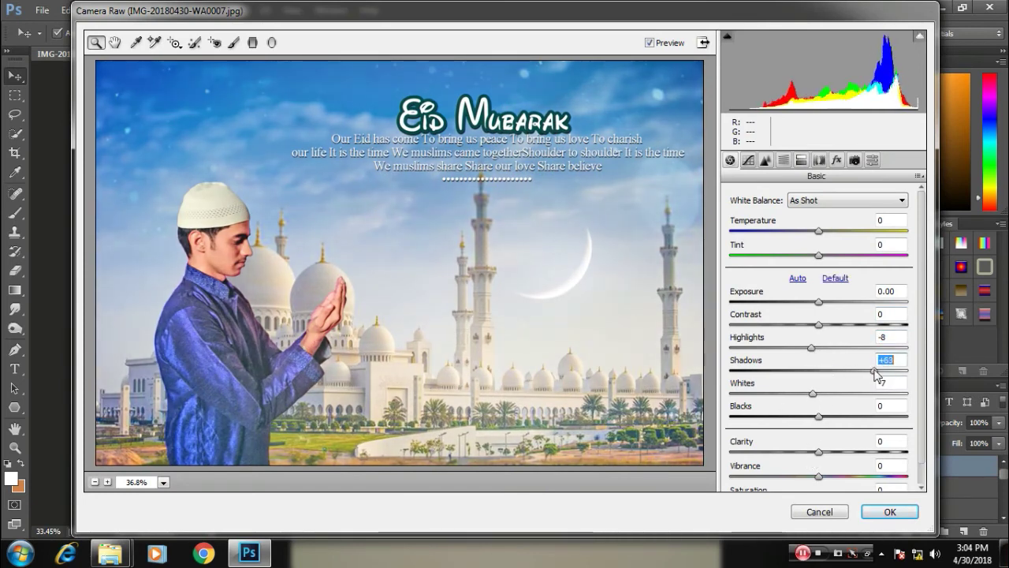
Step: Raise luminance noise reduction in the Detail panel to smooth the image
{"action": "left_click", "coordinate": [801, 160]}
{"action": "left_click", "coordinate": [782, 160]}
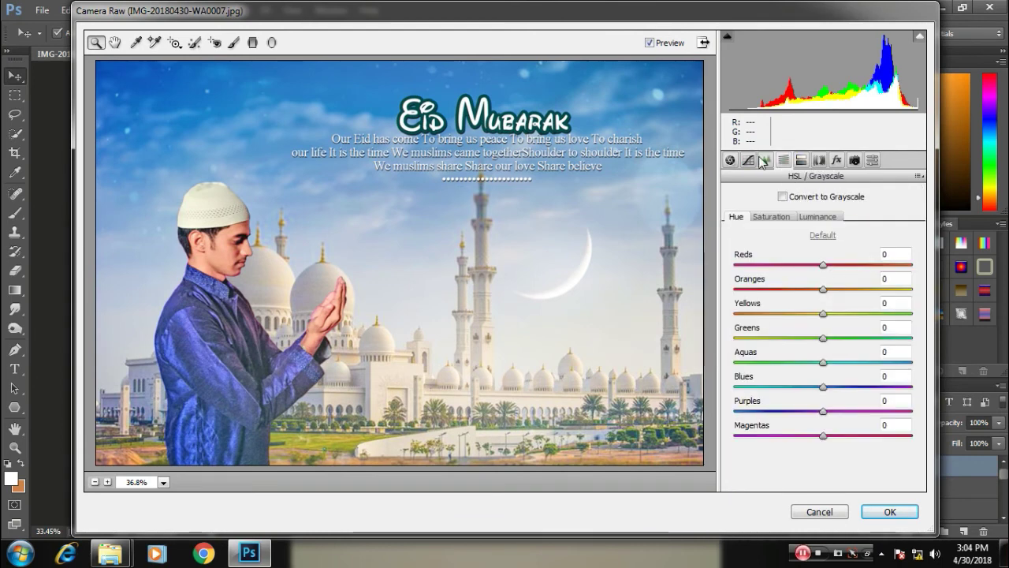
{"action": "left_click", "coordinate": [765, 160]}
{"action": "left_click_drag", "start_coordinate": [730, 341], "coordinate": [816, 342]}
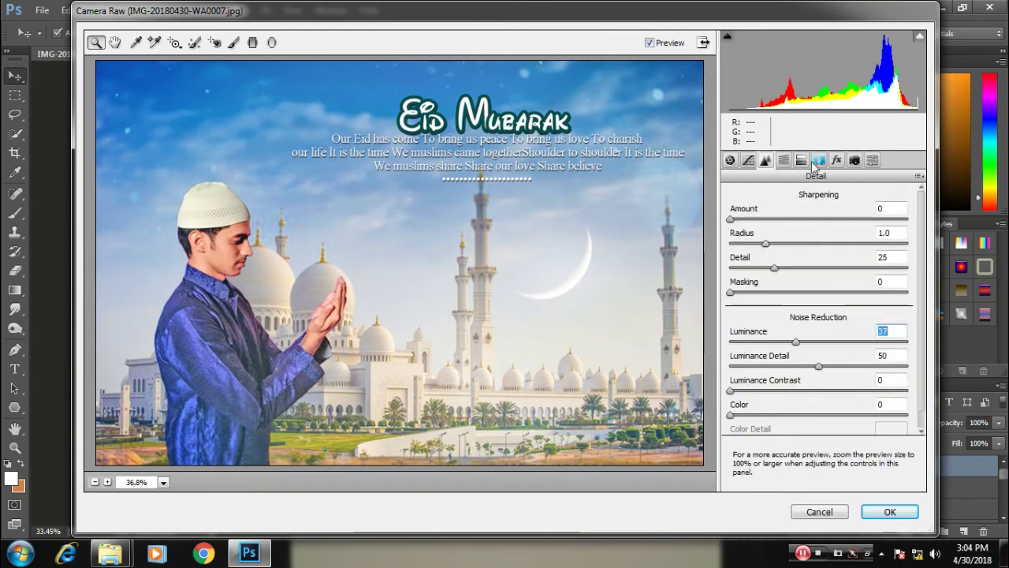
Step: Lighten the oranges, blues and, slightly, the yellows in HSL Luminance
{"action": "left_click", "coordinate": [782, 160]}
{"action": "left_click", "coordinate": [818, 216]}
{"action": "mouse_move", "coordinate": [823, 288]}
{"action": "left_mouse_down"}
{"action": "mouse_move", "coordinate": [851, 289]}
{"action": "mouse_move", "coordinate": [839, 307]}
{"action": "left_mouse_up"}
{"action": "left_click_drag", "start_coordinate": [824, 387], "coordinate": [835, 387]}
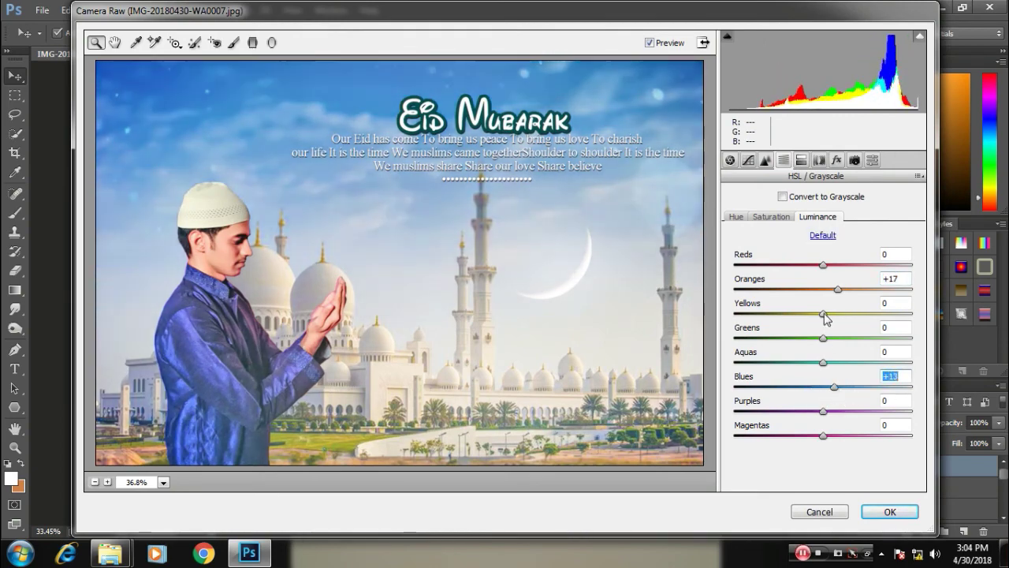
{"action": "left_click_drag", "start_coordinate": [824, 314], "coordinate": [830, 314]}
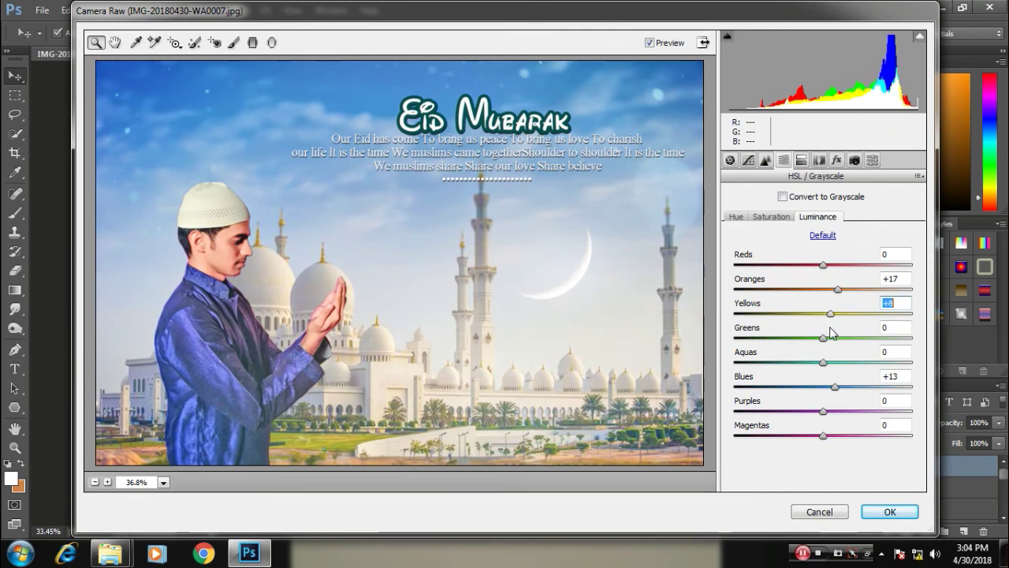
Step: Add a soft edge vignette of -25 with extra feathering
{"action": "left_click", "coordinate": [836, 160]}
{"action": "mouse_move", "coordinate": [823, 351]}
{"action": "left_mouse_down"}
{"action": "mouse_move", "coordinate": [794, 361]}
{"action": "mouse_move", "coordinate": [851, 374]}
{"action": "mouse_move", "coordinate": [860, 398]}
{"action": "mouse_move", "coordinate": [850, 424]}
{"action": "left_mouse_up"}
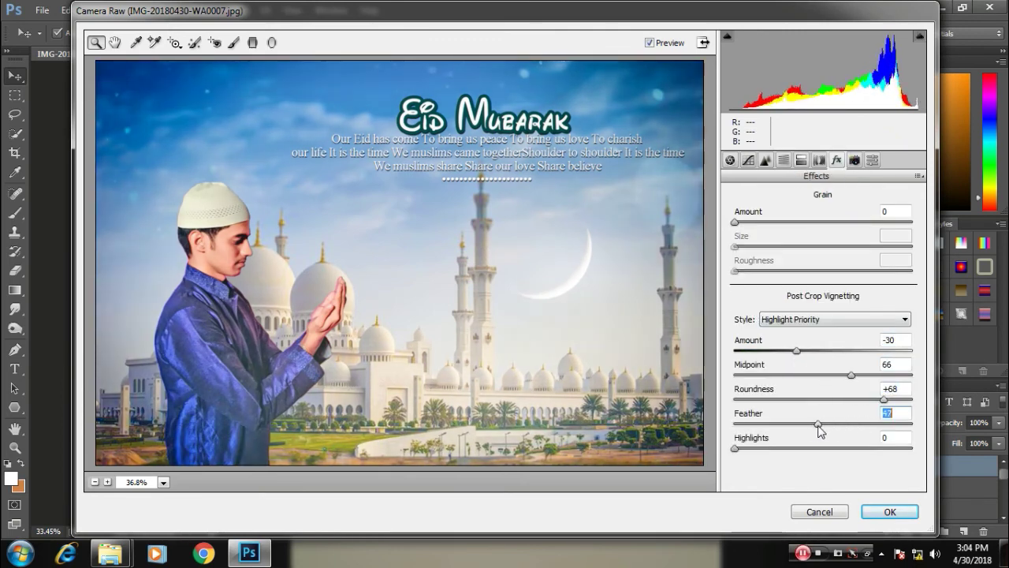
{"action": "left_click_drag", "start_coordinate": [796, 350], "coordinate": [800, 351]}
{"action": "key", "text": "Up"}
{"action": "key", "text": "Up"}
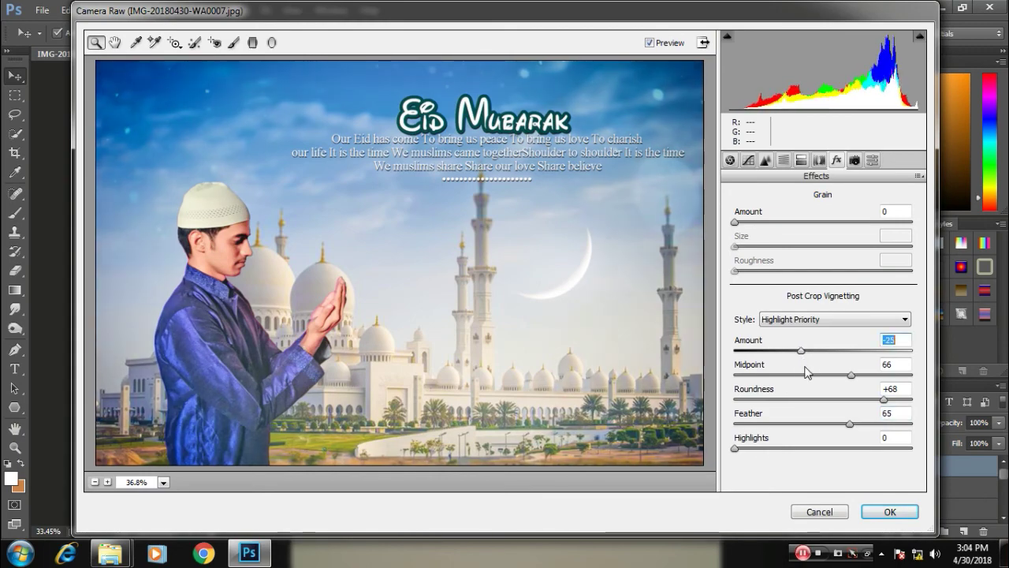
Step: Set HSL saturation to blues +3, purples +30 and yellows +68, then apply Camera Raw
{"action": "left_click", "coordinate": [782, 160]}
{"action": "left_click", "coordinate": [771, 217]}
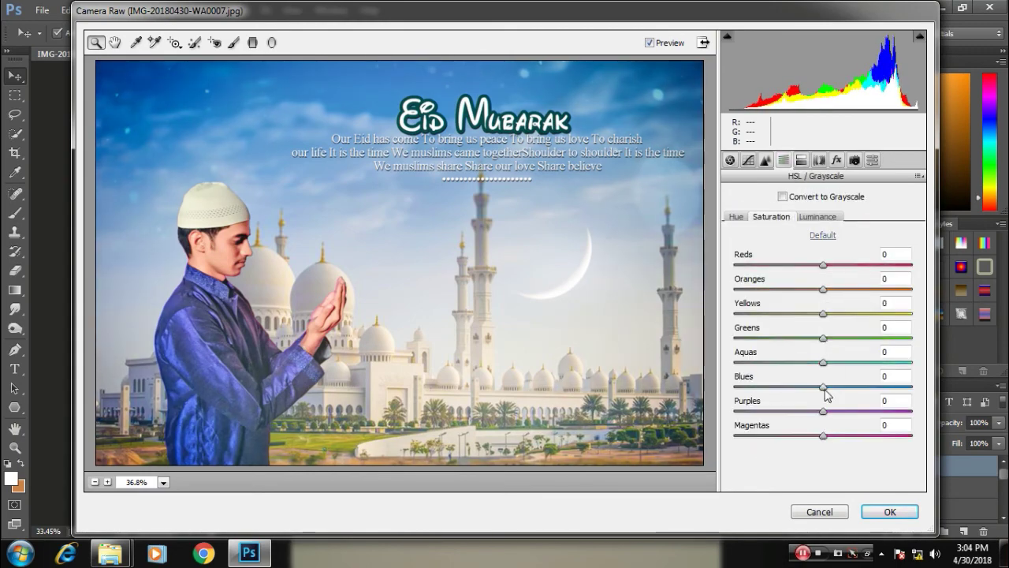
{"action": "left_click_drag", "start_coordinate": [823, 386], "coordinate": [816, 398]}
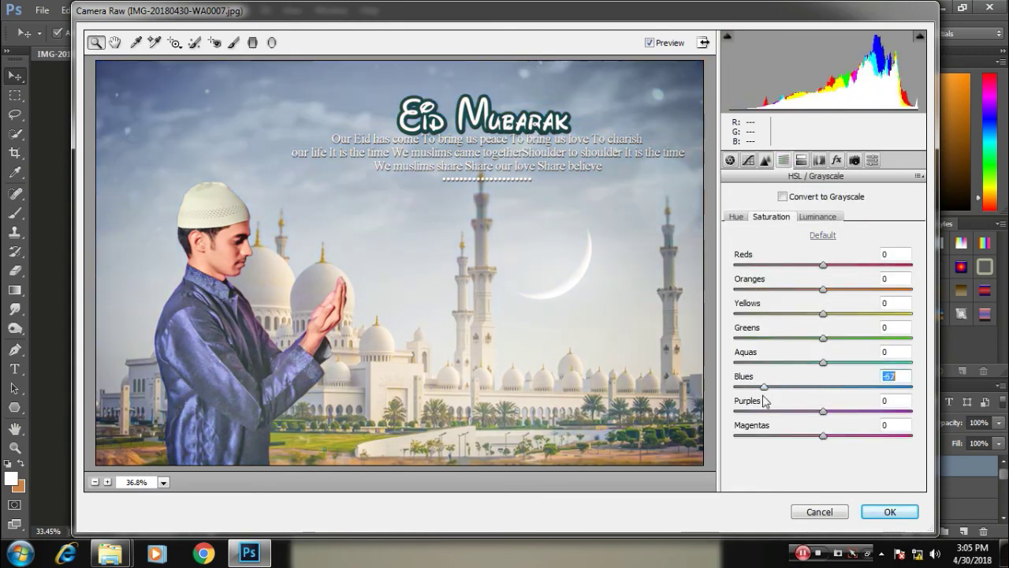
{"action": "mouse_move", "coordinate": [814, 400]}
{"action": "left_mouse_down"}
{"action": "mouse_move", "coordinate": [823, 403]}
{"action": "mouse_move", "coordinate": [782, 411]}
{"action": "left_mouse_up"}
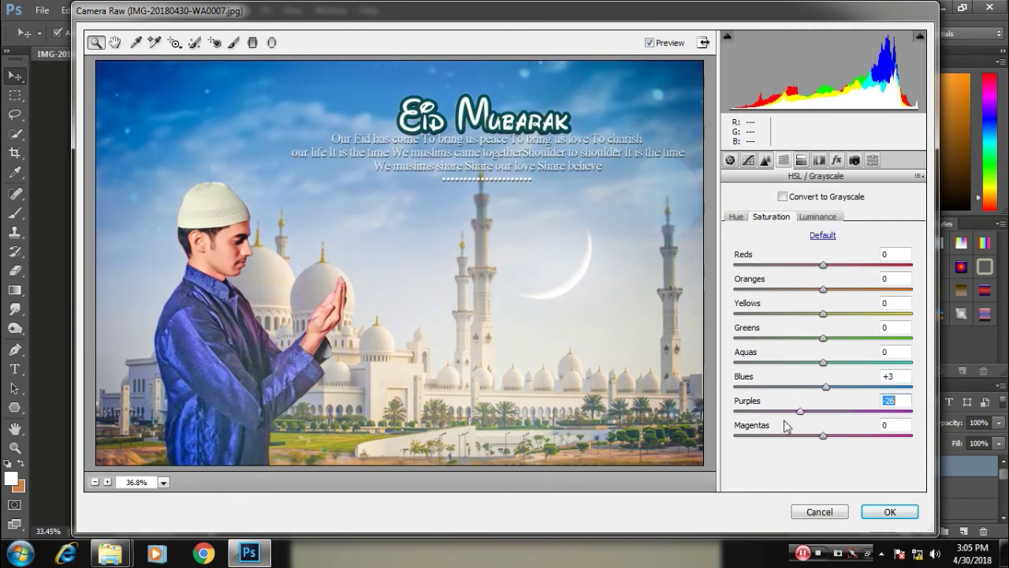
{"action": "left_click", "coordinate": [849, 410]}
{"action": "left_click", "coordinate": [849, 313]}
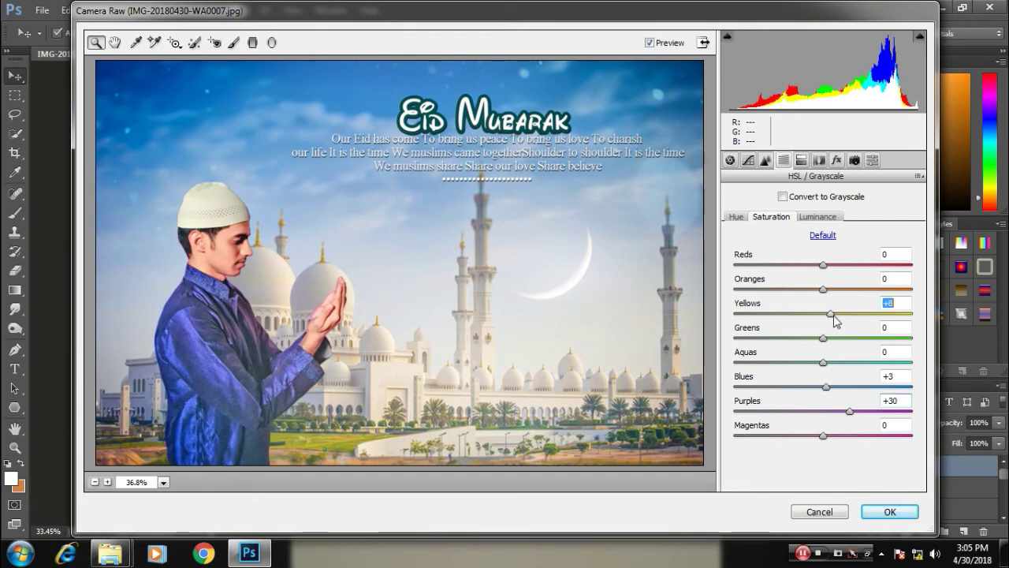
{"action": "left_click_drag", "start_coordinate": [851, 328], "coordinate": [880, 327]}
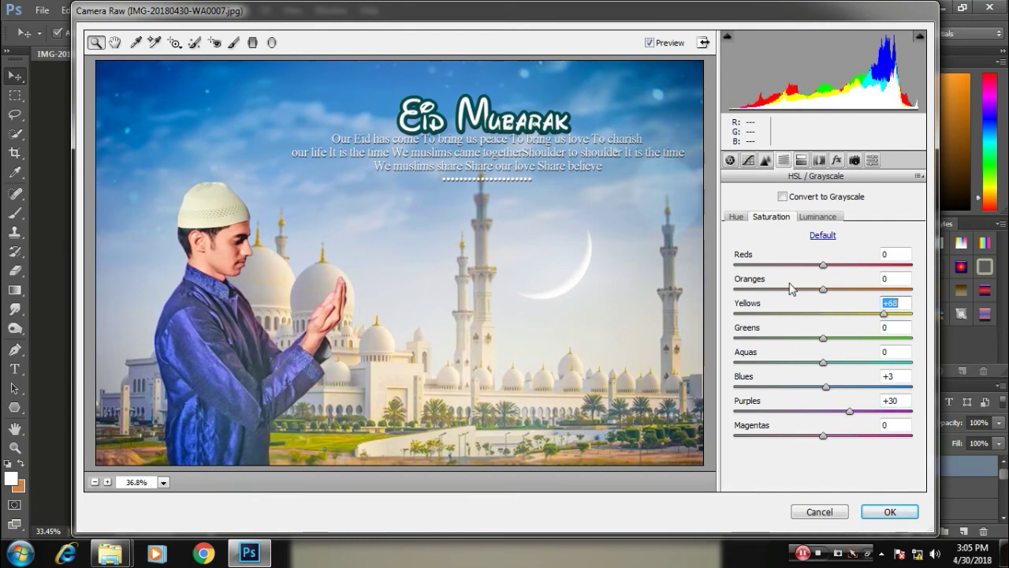
{"action": "left_click", "coordinate": [765, 160]}
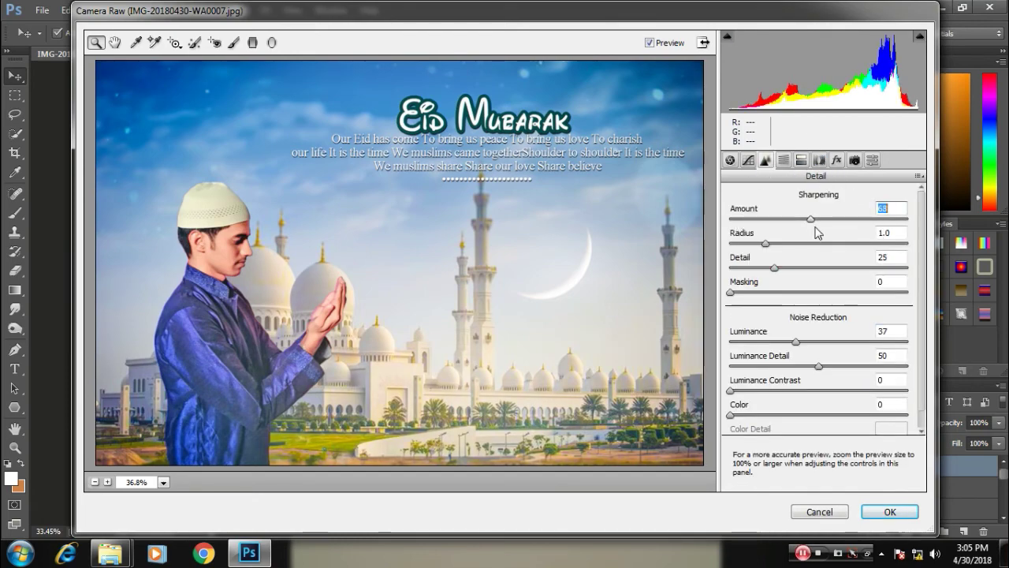
{"action": "left_click", "coordinate": [881, 512]}
Step: Add a blue Solid Color fill layer
{"action": "left_click", "coordinate": [920, 529]}
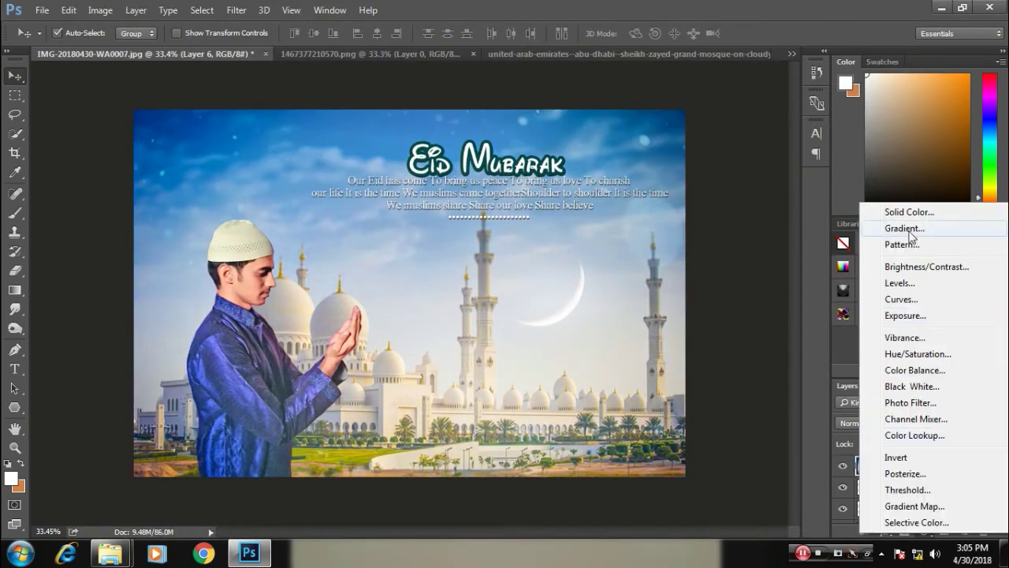
{"action": "left_click", "coordinate": [914, 215]}
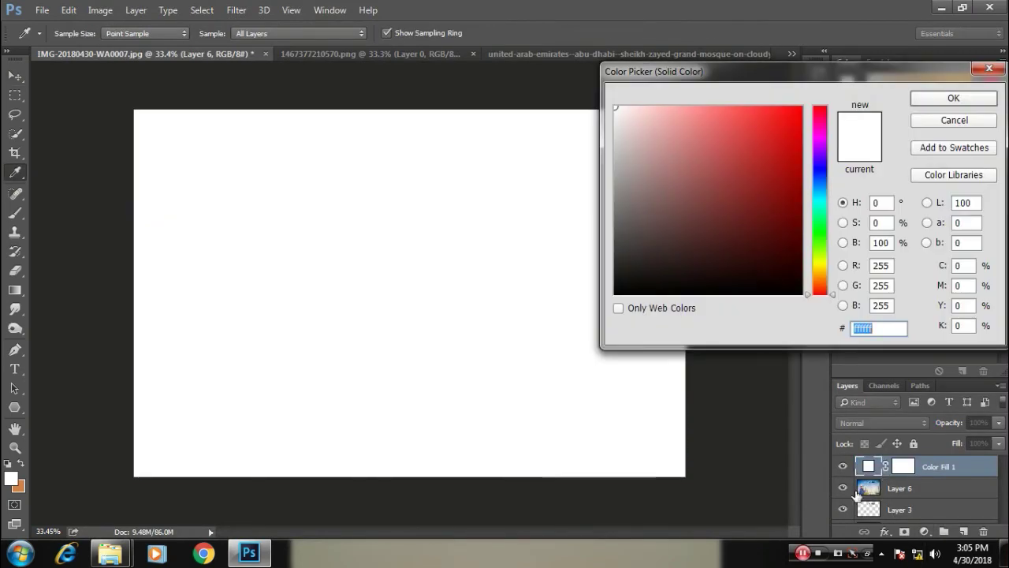
{"action": "left_click_drag", "start_coordinate": [834, 213], "coordinate": [820, 181]}
{"action": "left_click", "coordinate": [760, 104]}
Step: Blend Color Fill 1 in Soft Light at 28% opacity and target its mask
{"action": "left_click", "coordinate": [953, 98]}
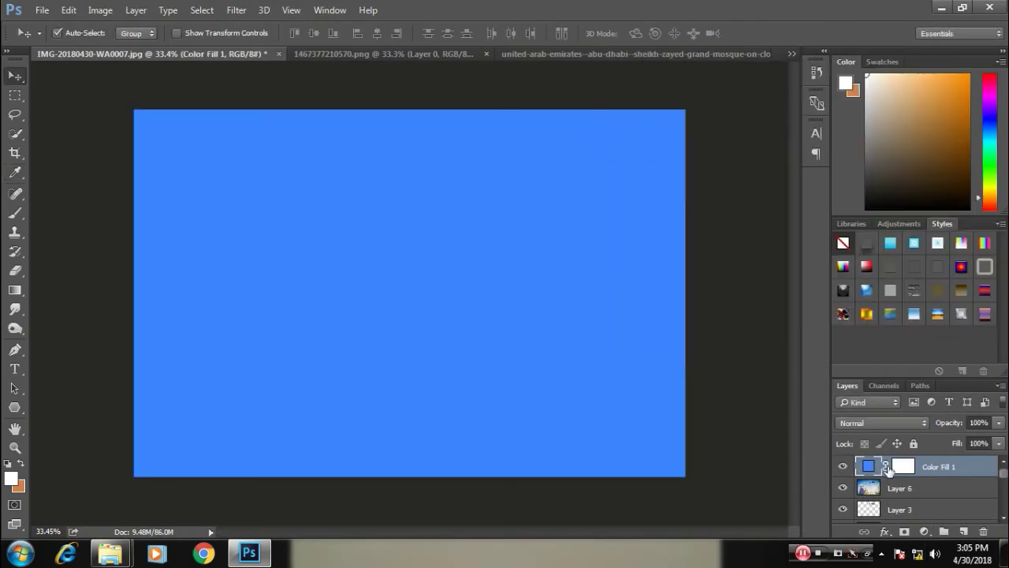
{"action": "left_click", "coordinate": [883, 422]}
{"action": "left_click", "coordinate": [898, 278]}
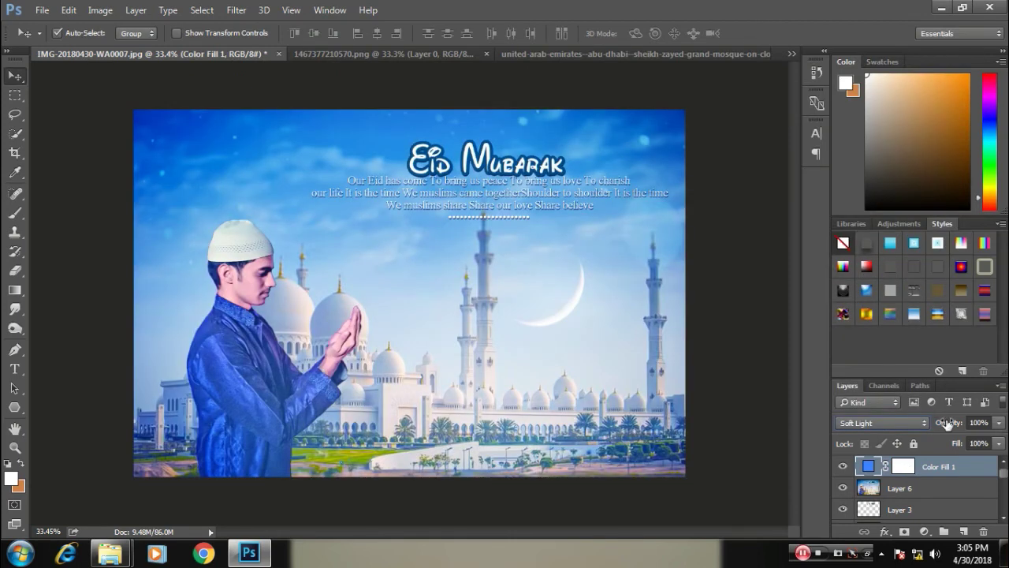
{"action": "left_click_drag", "start_coordinate": [947, 423], "coordinate": [899, 432]}
{"action": "left_click", "coordinate": [896, 471]}
{"action": "key", "text": "b"}
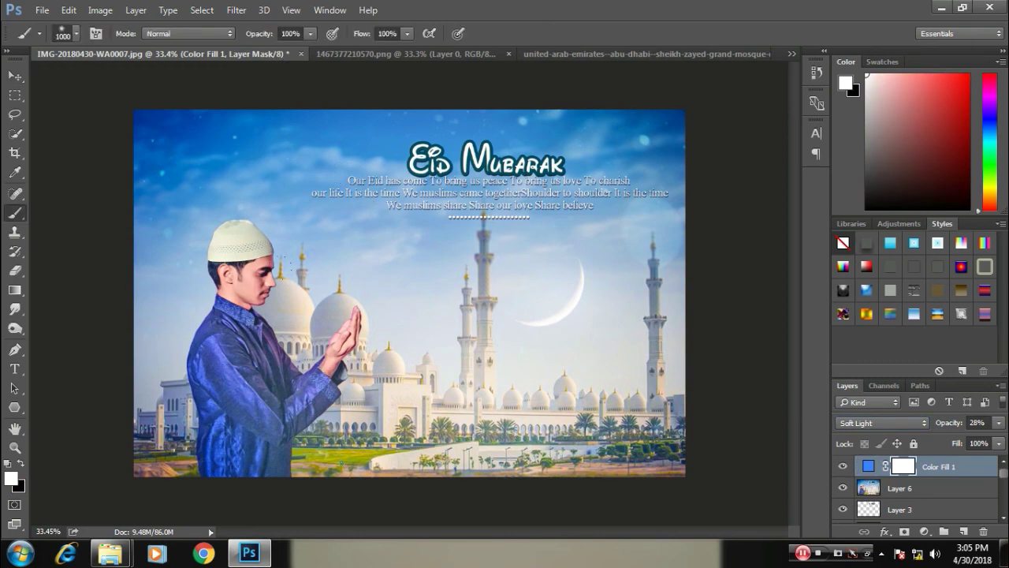
{"action": "key", "text": "v"}
{"action": "scroll", "coordinate": [439, 286], "scroll_direction": "down", "scroll_amount": 1}
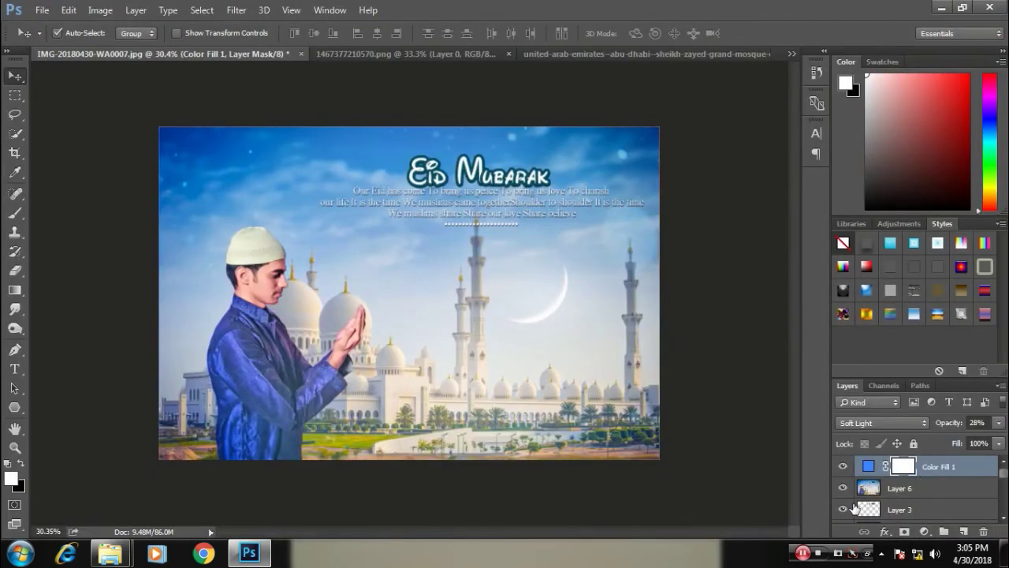
Step: Type the 'Design By' credit line with the designer's name and shrink it near the message
{"action": "left_click", "coordinate": [413, 435]}
{"action": "type", "text": "ign B"}
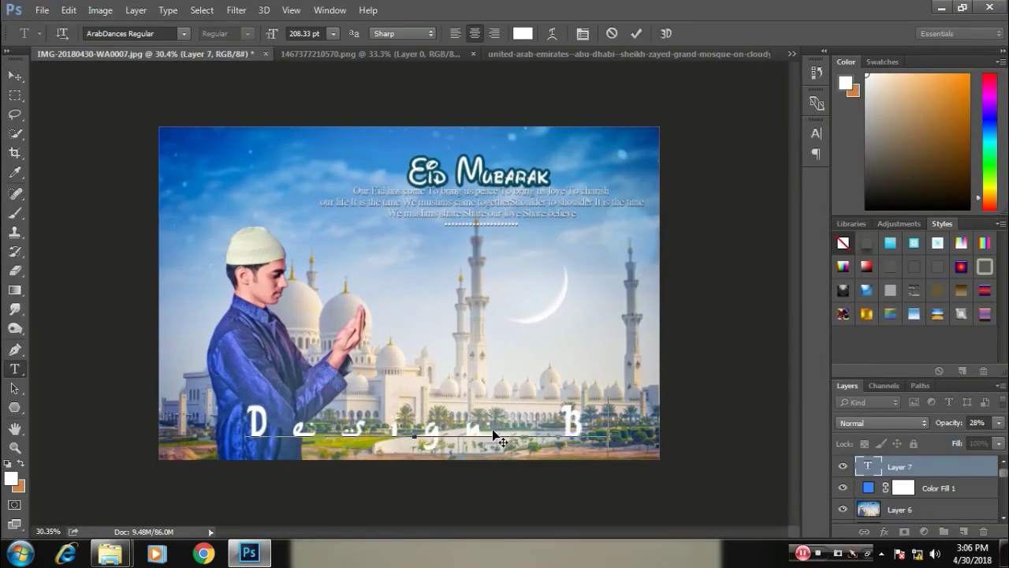
{"action": "type", "text": "y Aebaz Khan"}
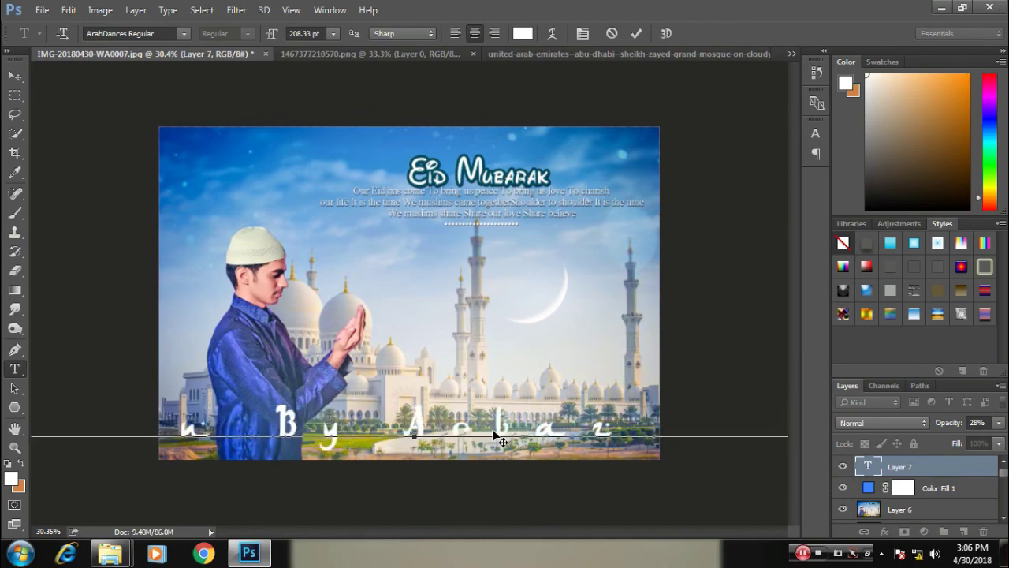
{"action": "key", "text": "ctrl+t"}
{"action": "key", "text": "ctrl+minus"}
{"action": "left_click_drag", "start_coordinate": [772, 369], "coordinate": [540, 387]}
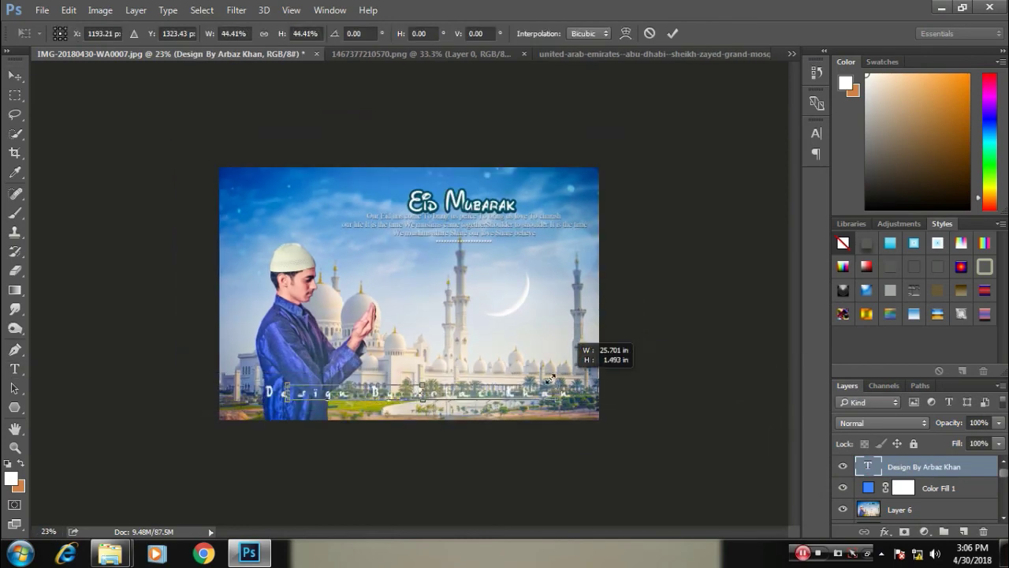
{"action": "key", "text": "ctrl+0"}
{"action": "mouse_move", "coordinate": [537, 466]}
{"action": "left_mouse_down"}
{"action": "mouse_move", "coordinate": [626, 493]}
{"action": "mouse_move", "coordinate": [611, 223]}
{"action": "left_mouse_up"}
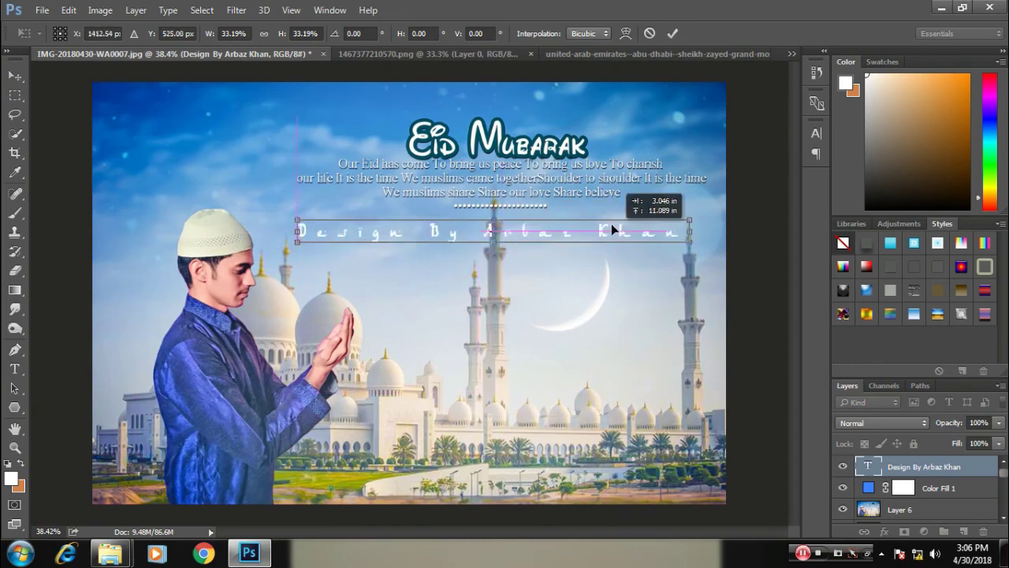
{"action": "mouse_move", "coordinate": [692, 228]}
{"action": "left_mouse_down"}
{"action": "mouse_move", "coordinate": [639, 228]}
{"action": "mouse_move", "coordinate": [320, 100]}
{"action": "mouse_move", "coordinate": [316, 109]}
{"action": "left_mouse_up"}
{"action": "key", "text": "Return"}
Step: Check the credit text's character settings and move it below the dotted line
{"action": "key", "text": "ctrl+t"}
{"action": "key", "text": "Return"}
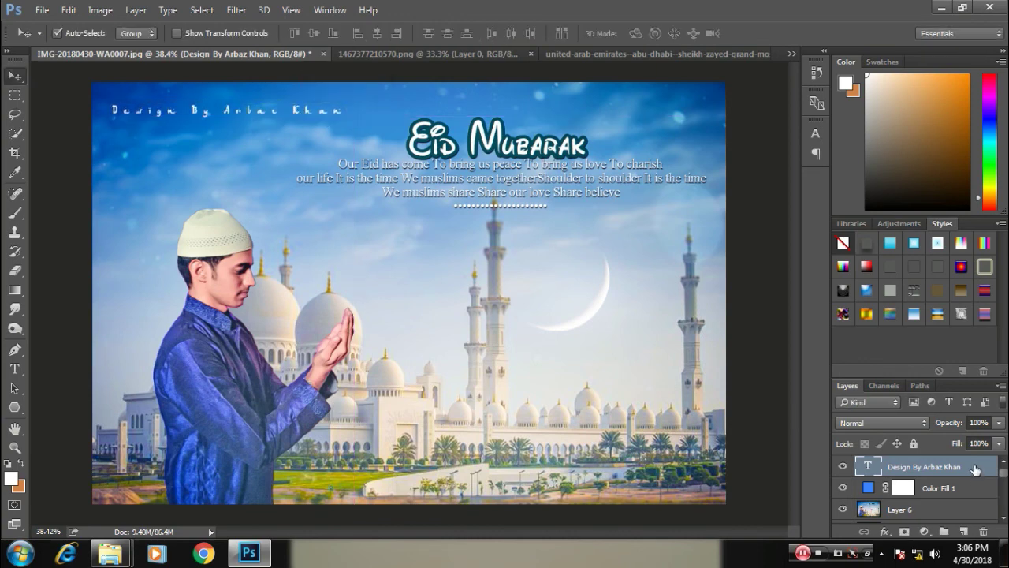
{"action": "left_click", "coordinate": [816, 132]}
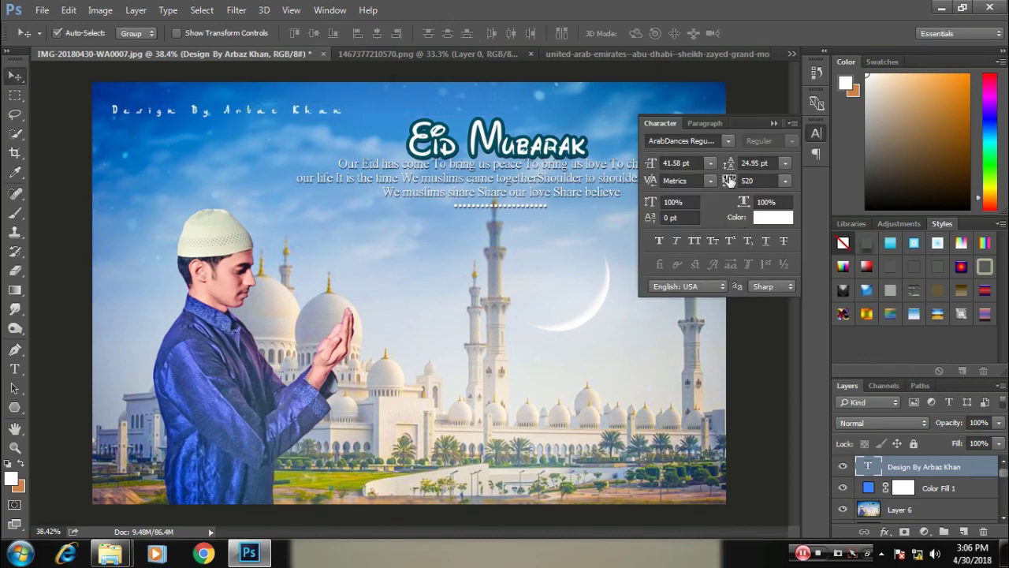
{"action": "left_click", "coordinate": [771, 123]}
{"action": "key", "text": "ctrl+t"}
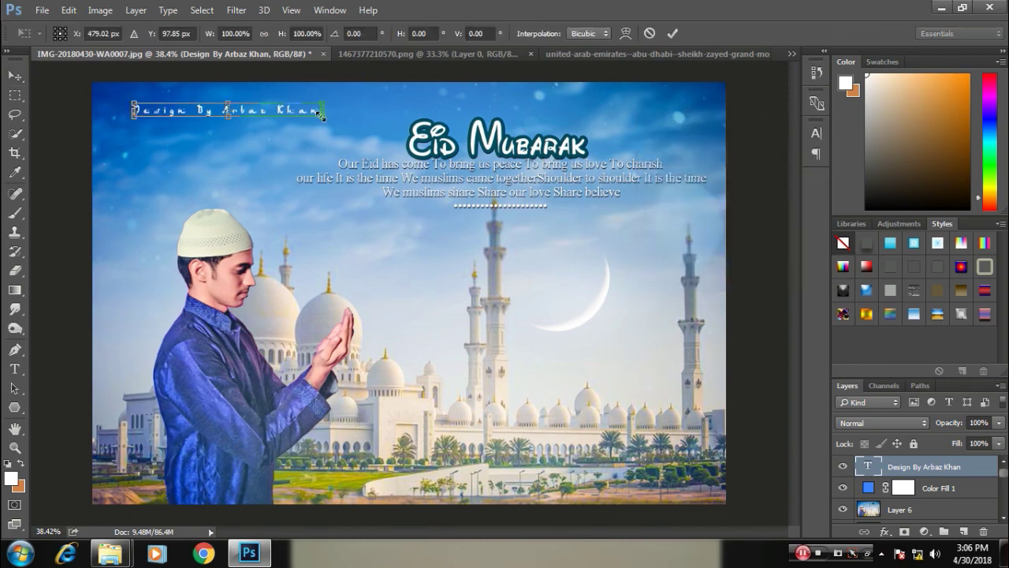
{"action": "key", "text": "Return"}
{"action": "left_click_drag", "start_coordinate": [323, 110], "coordinate": [584, 223]}
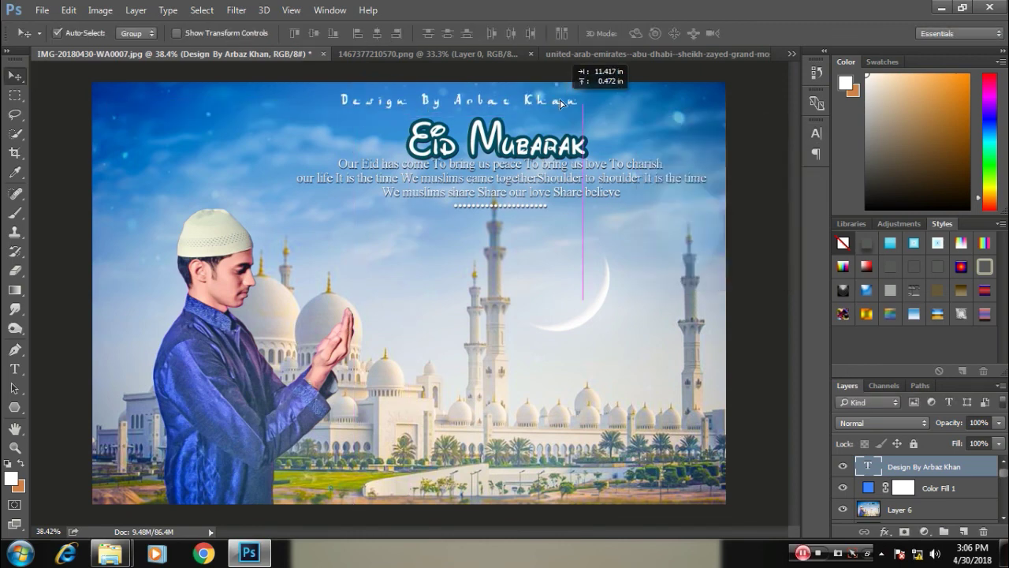
Step: Give the credit text layer a 35% drop shadow through Layer Style
{"action": "double_click", "coordinate": [984, 468]}
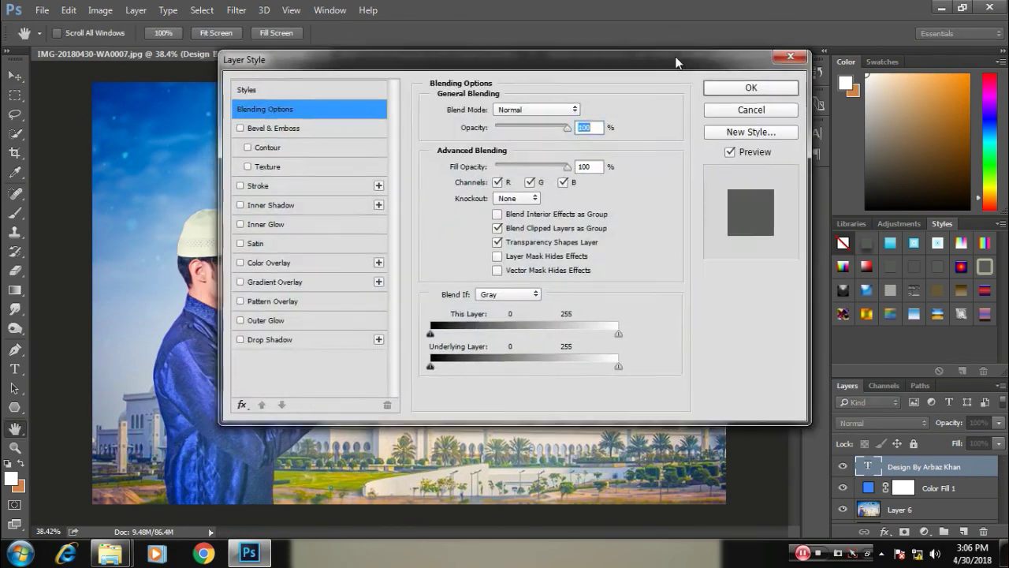
{"action": "left_click_drag", "start_coordinate": [284, 49], "coordinate": [618, 44]}
{"action": "left_click", "coordinate": [627, 323]}
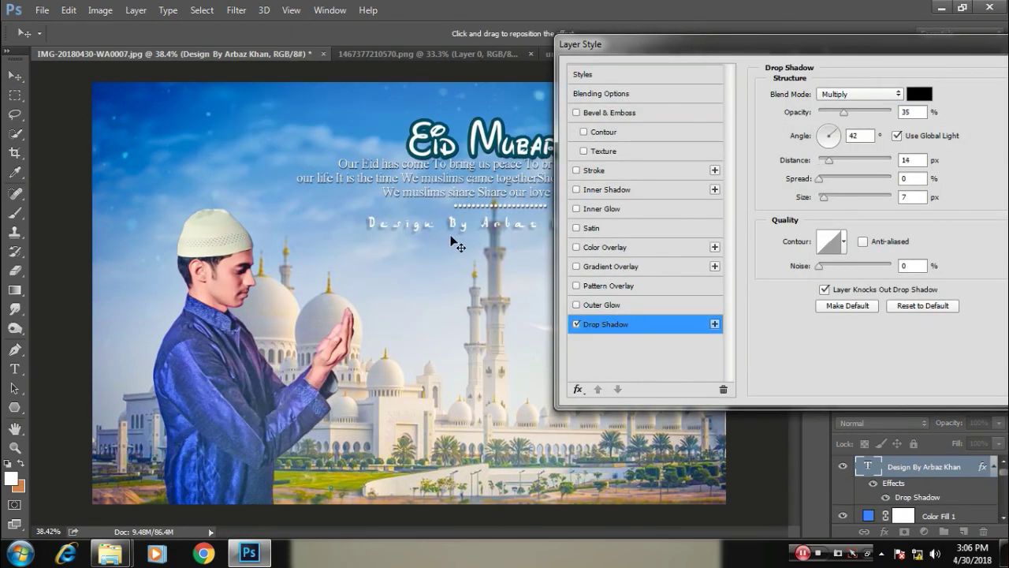
{"action": "left_click", "coordinate": [890, 72]}
{"action": "scroll", "coordinate": [574, 465], "scroll_direction": "up", "scroll_amount": 5}
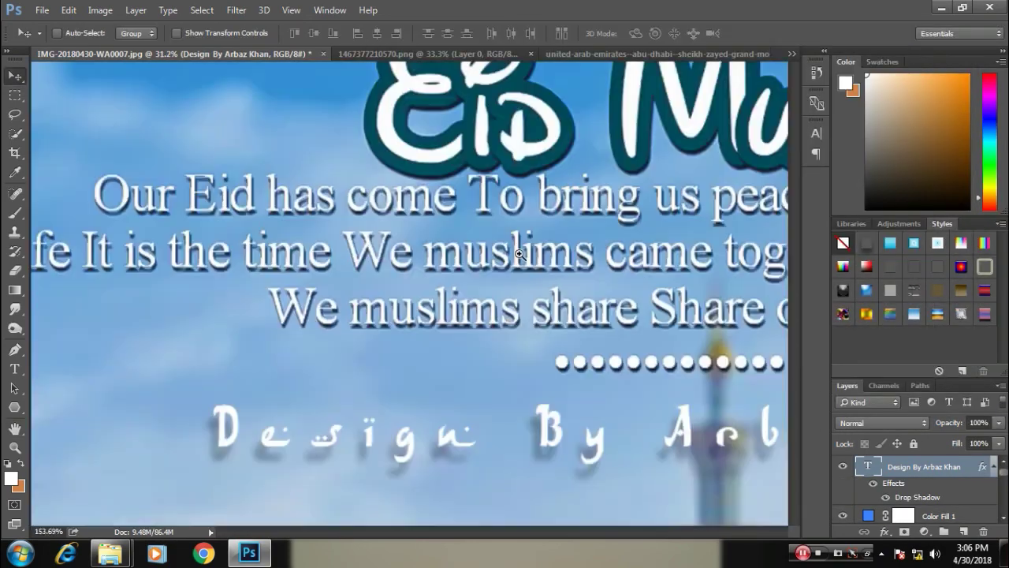
{"action": "scroll", "coordinate": [573, 465], "scroll_direction": "down", "scroll_amount": 3}
{"action": "scroll", "coordinate": [574, 465], "scroll_direction": "down", "scroll_amount": 3}
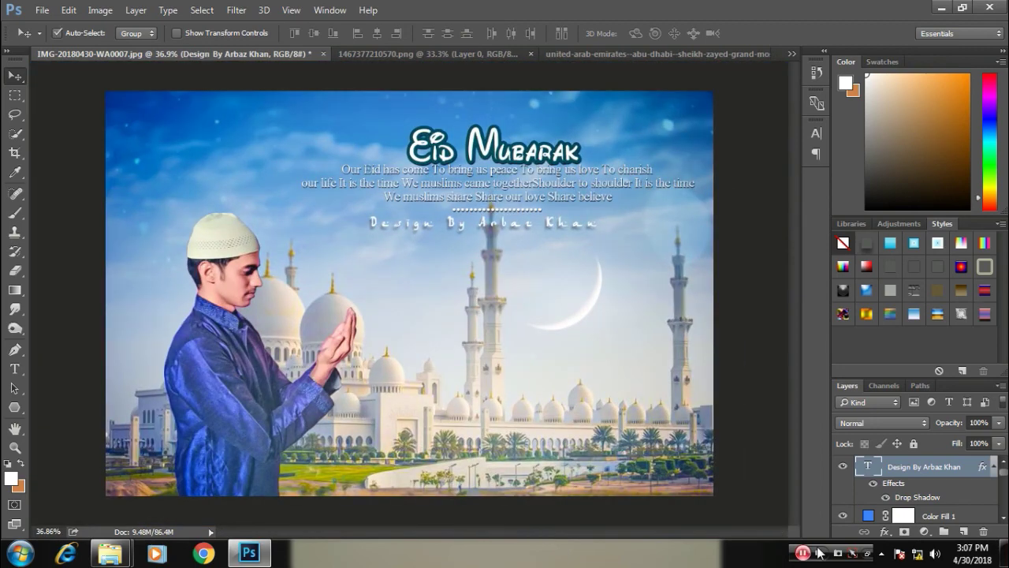